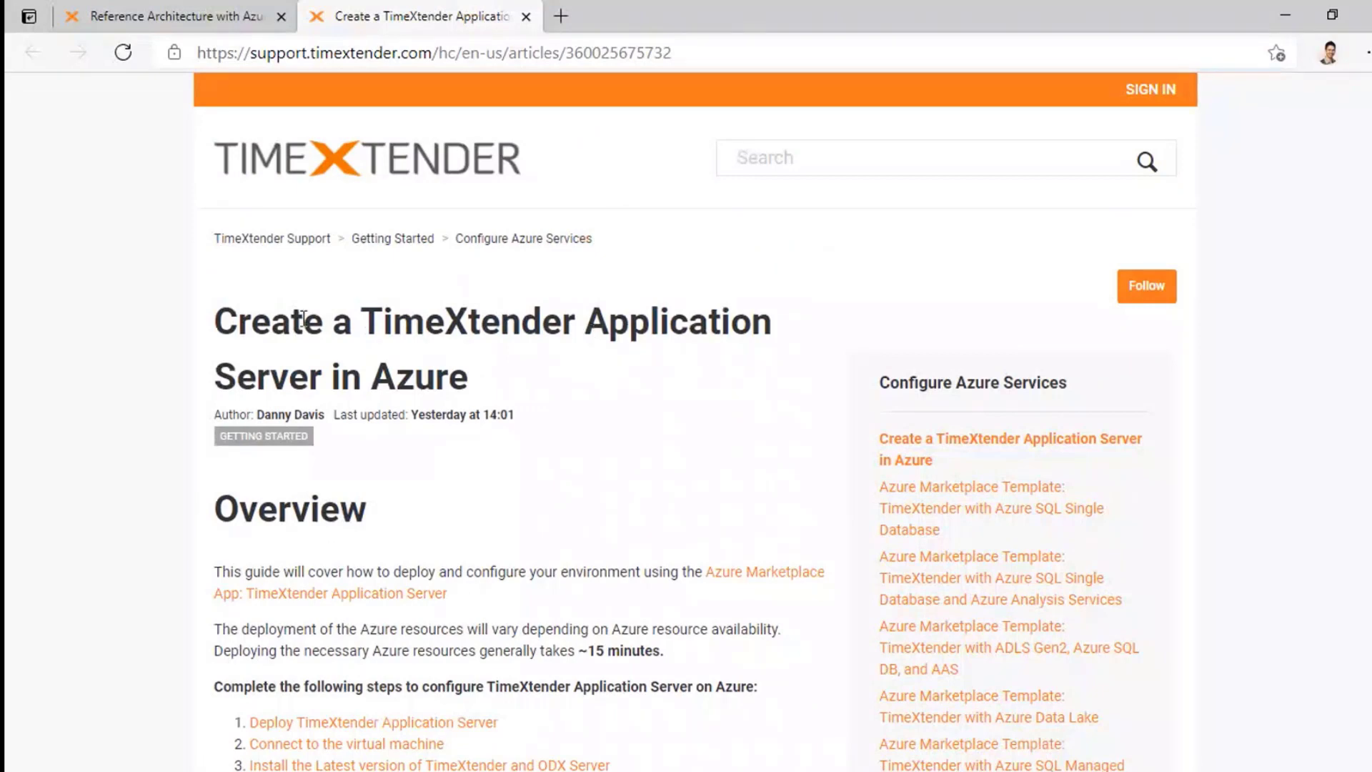
Step: Leave the support article and open the Azure portal home page via the slide's Azure Portal link
scroll(576, 365, down, 3)
scroll(747, 479, down, 11)
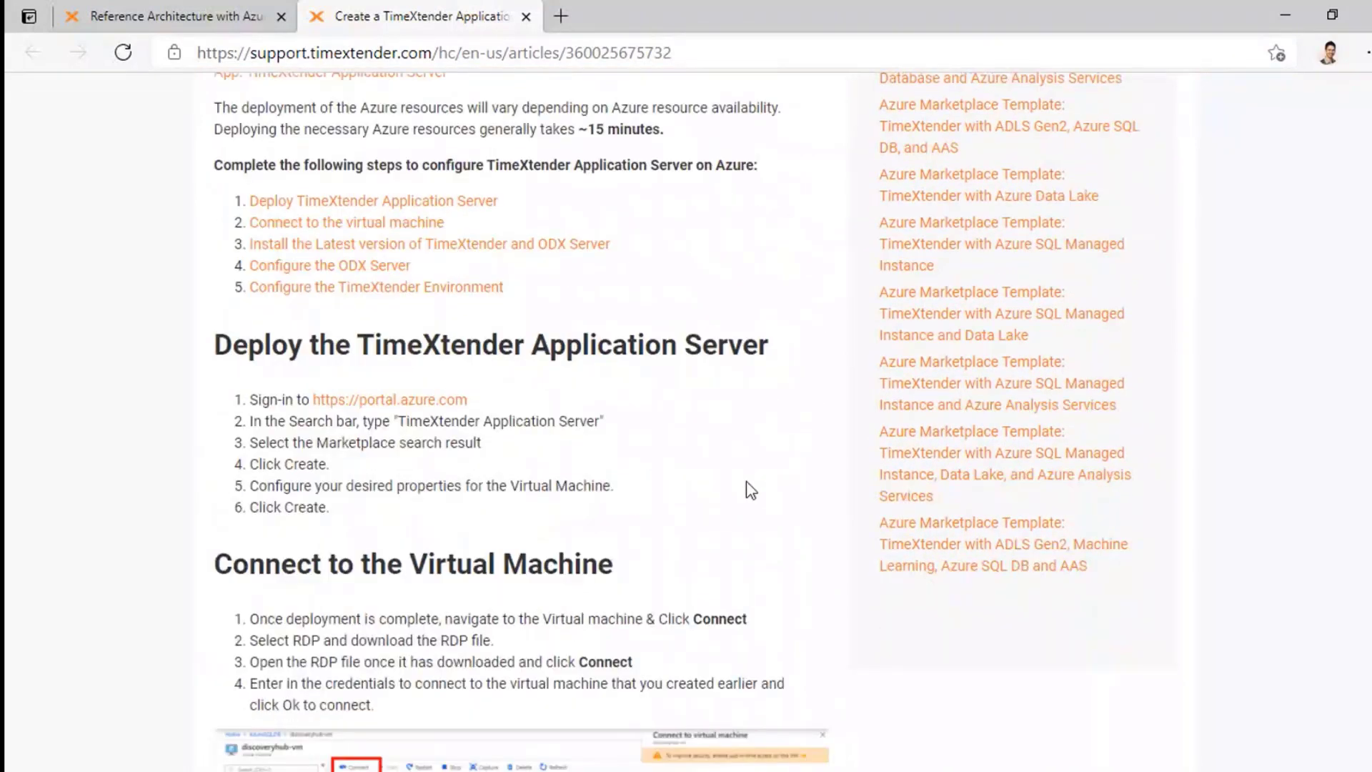
scroll(747, 486, up, 10)
scroll(747, 490, up, 4)
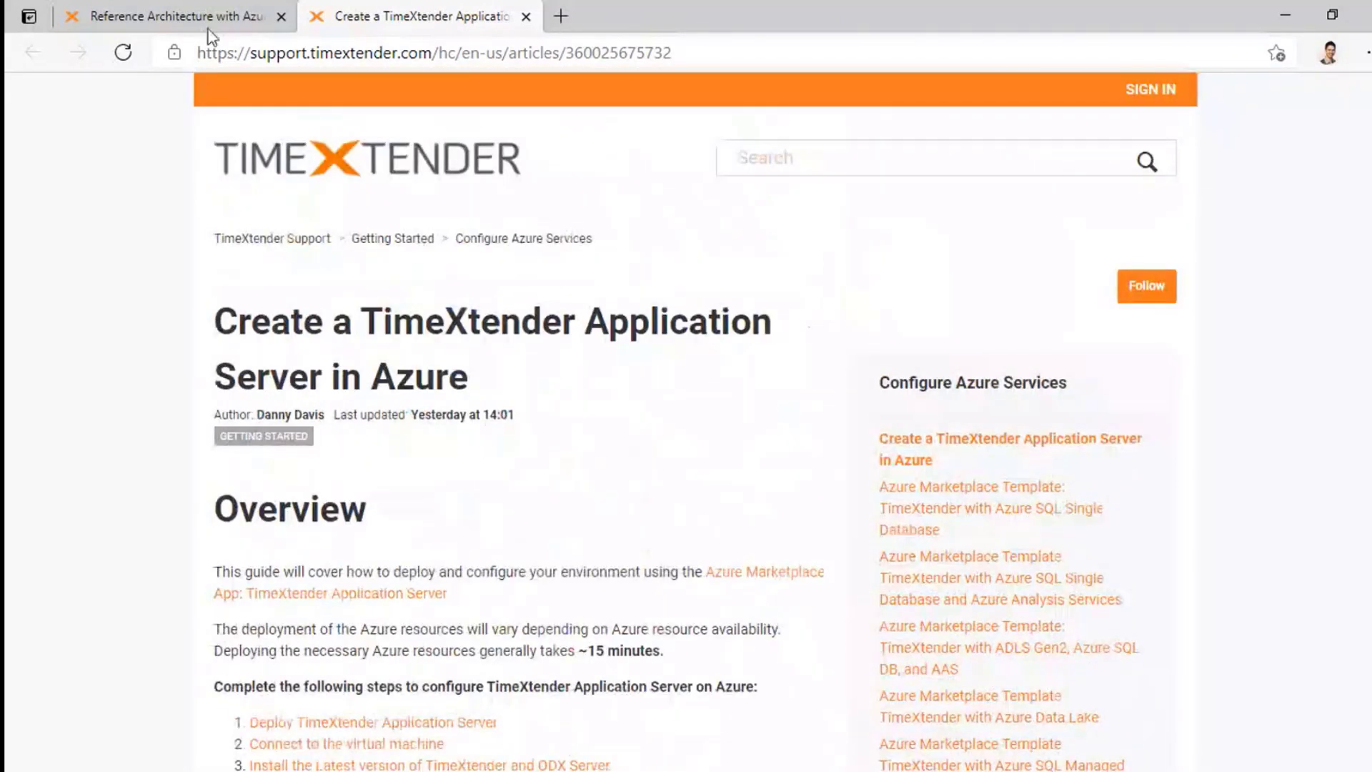
click(1287, 14)
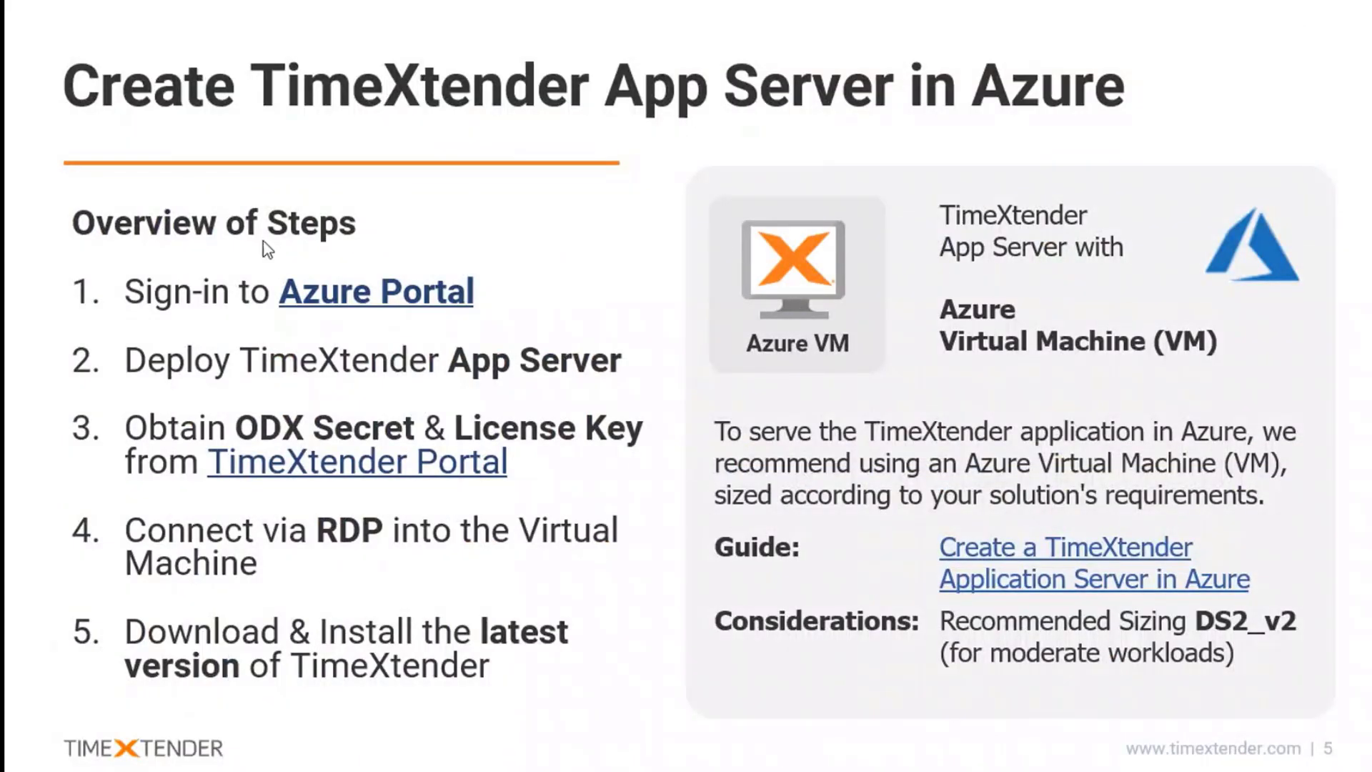
click(347, 297)
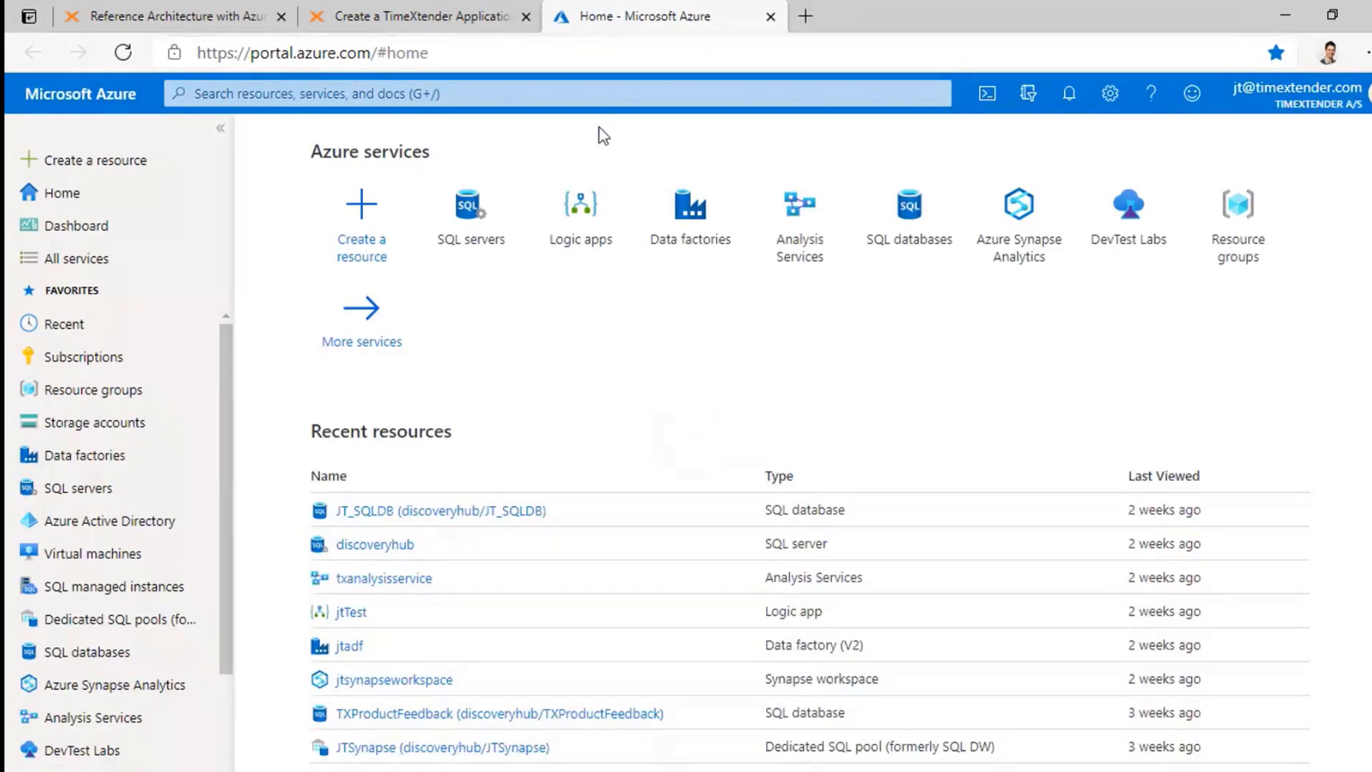
Step: Search the Azure portal for 'TimeXtender Application Server'
click(573, 96)
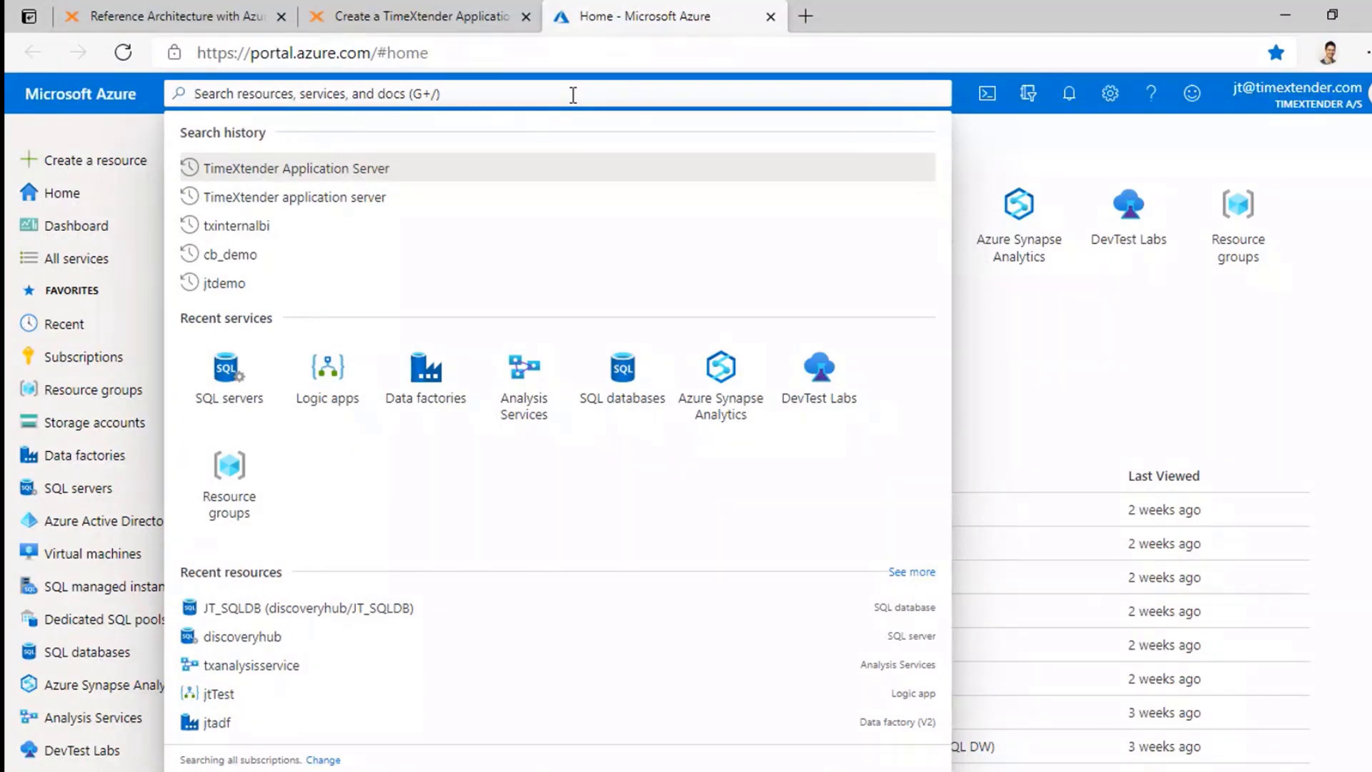
text(TimeX)
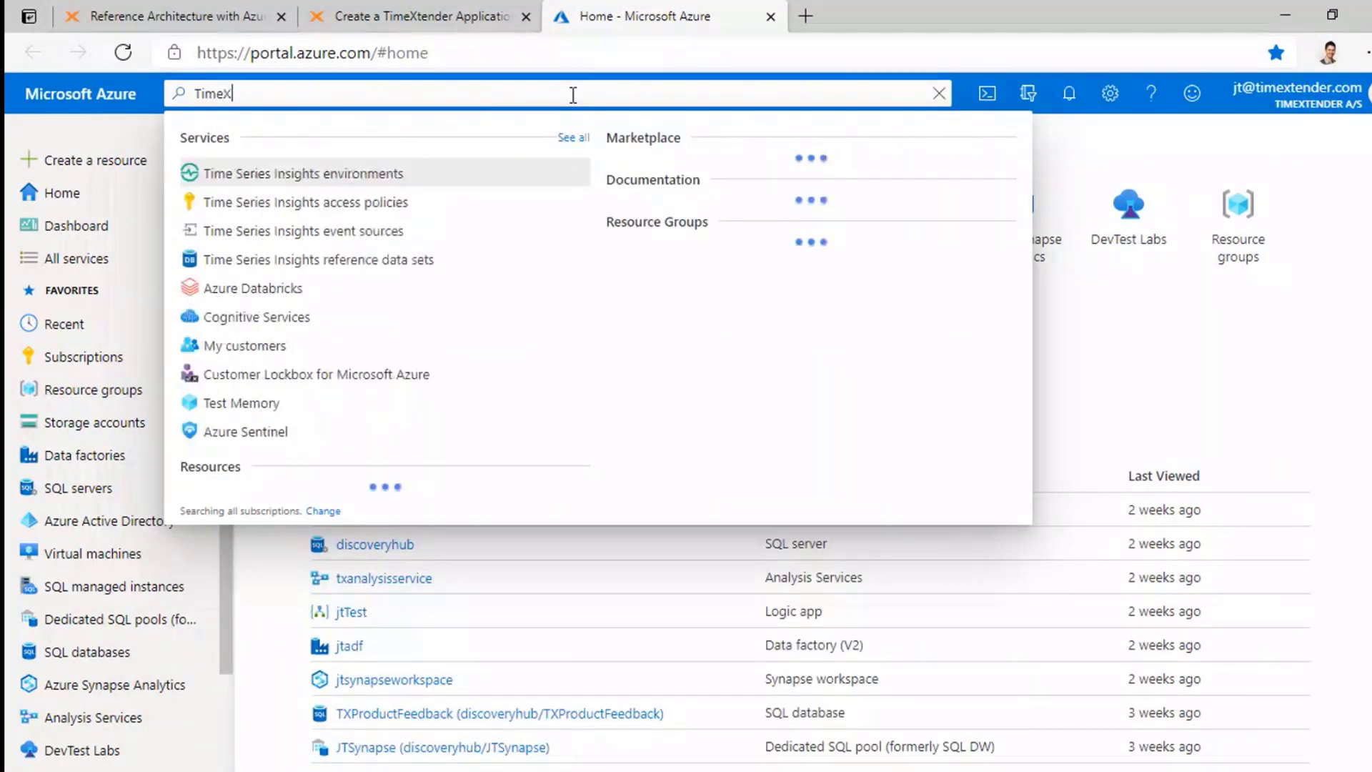
text(tender Application Ser)
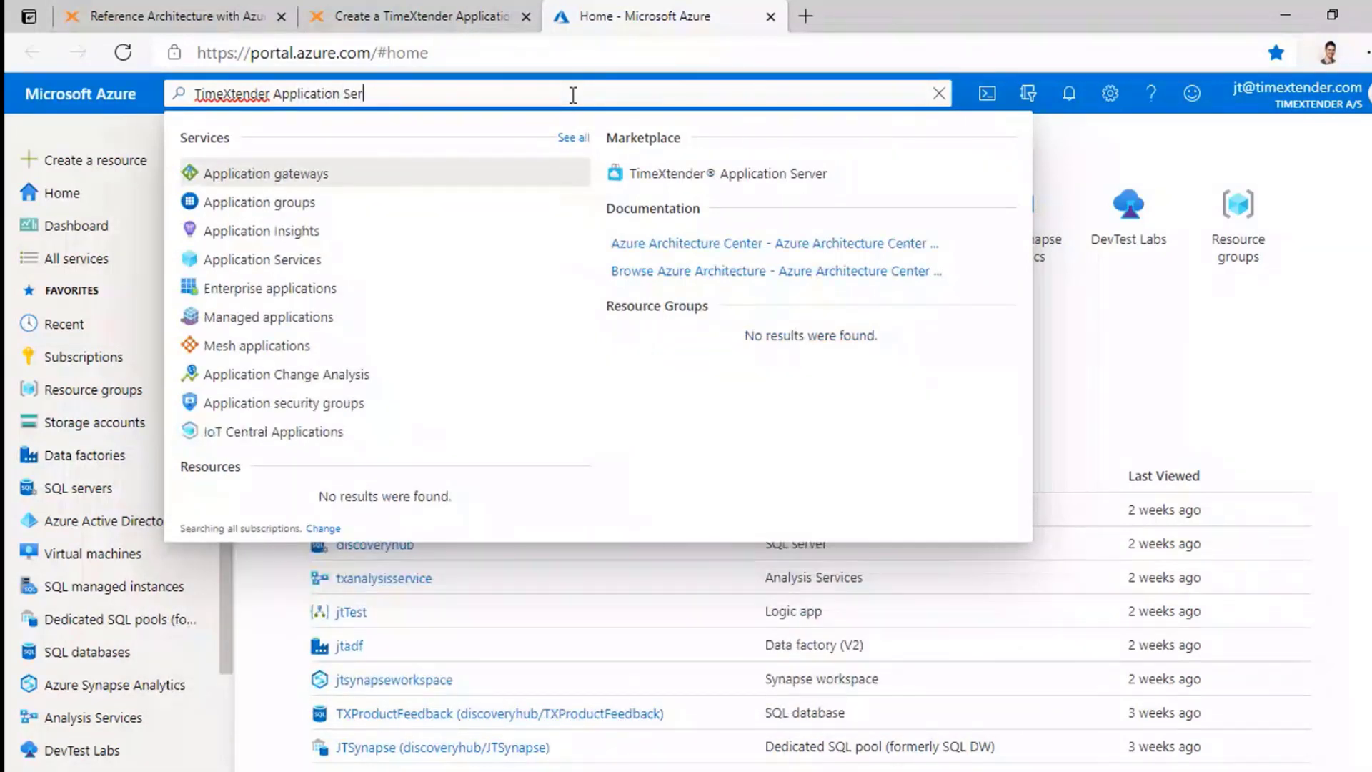
text(ver)
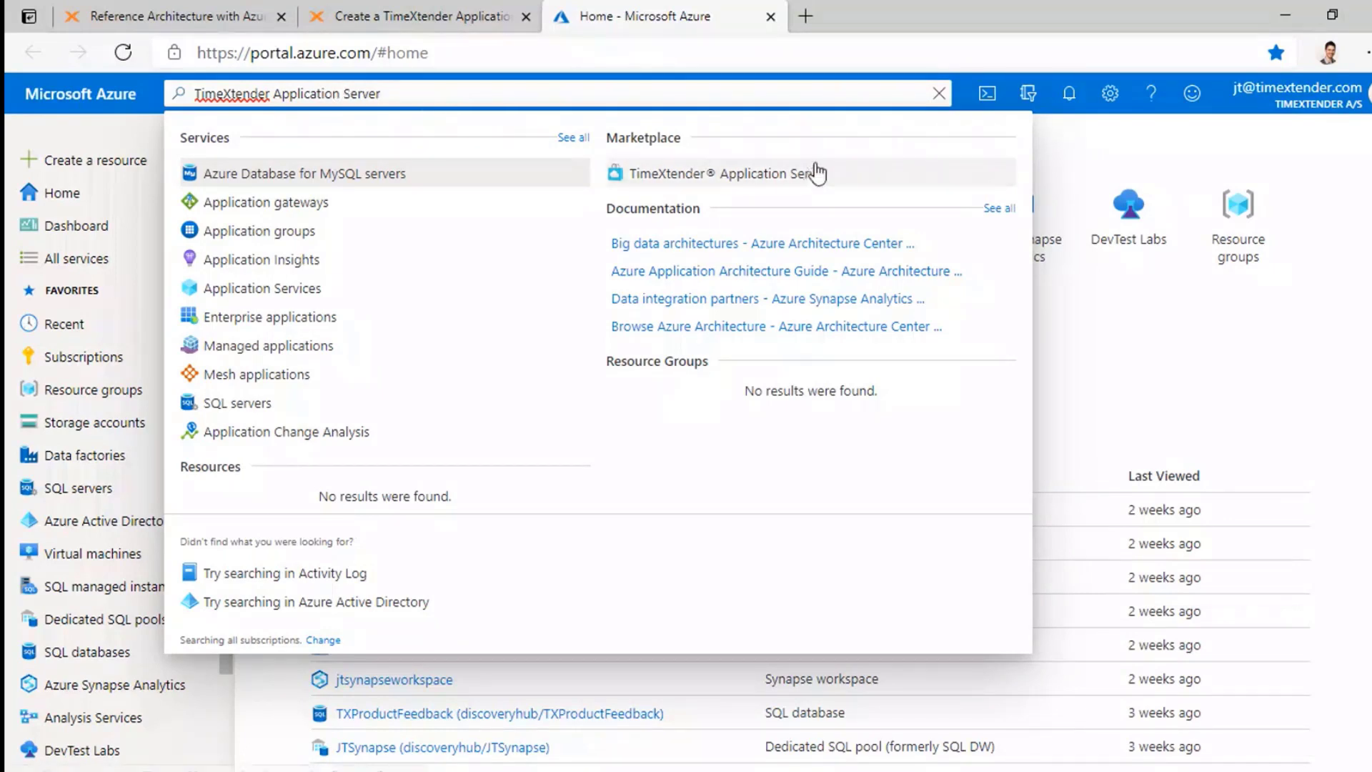
Step: Open the TimeXtender® Application Server Marketplace offer and start its Create form
click(757, 178)
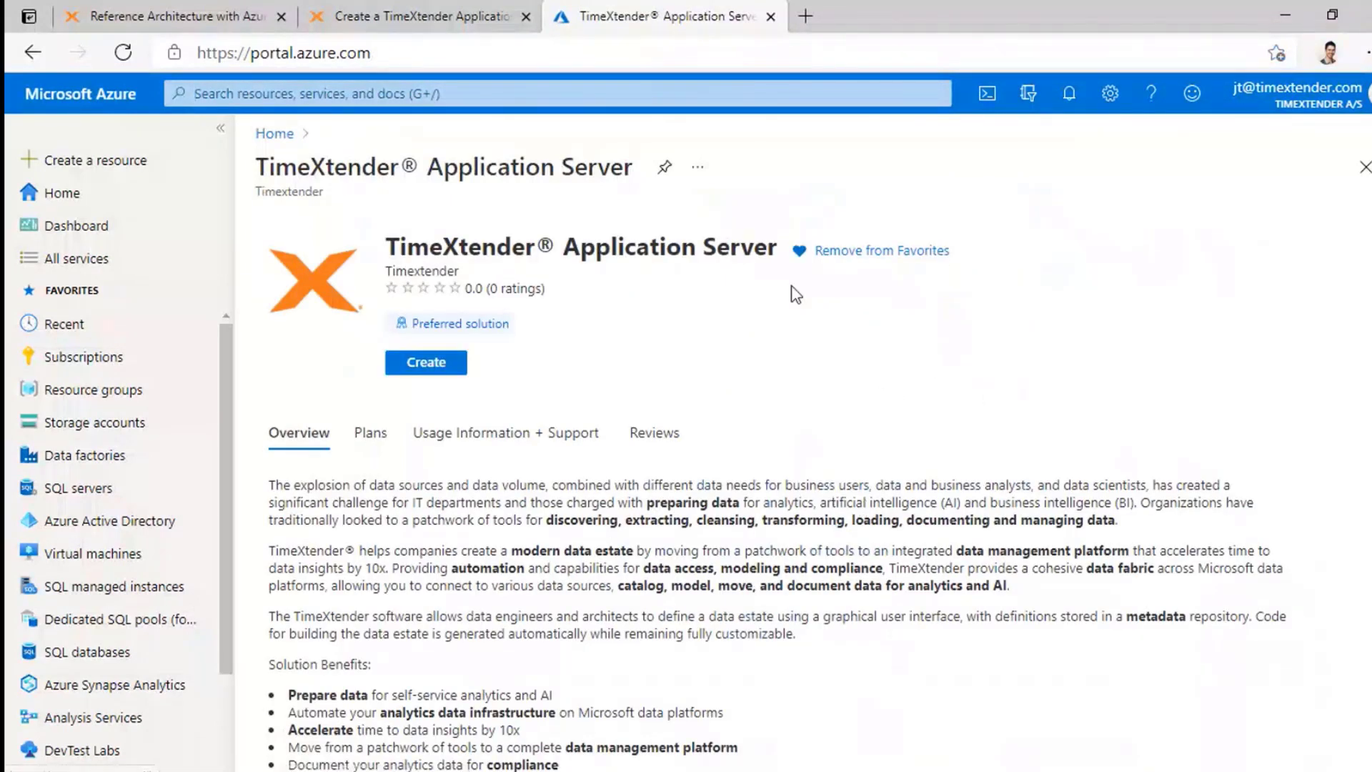
scroll(627, 512, down, 5)
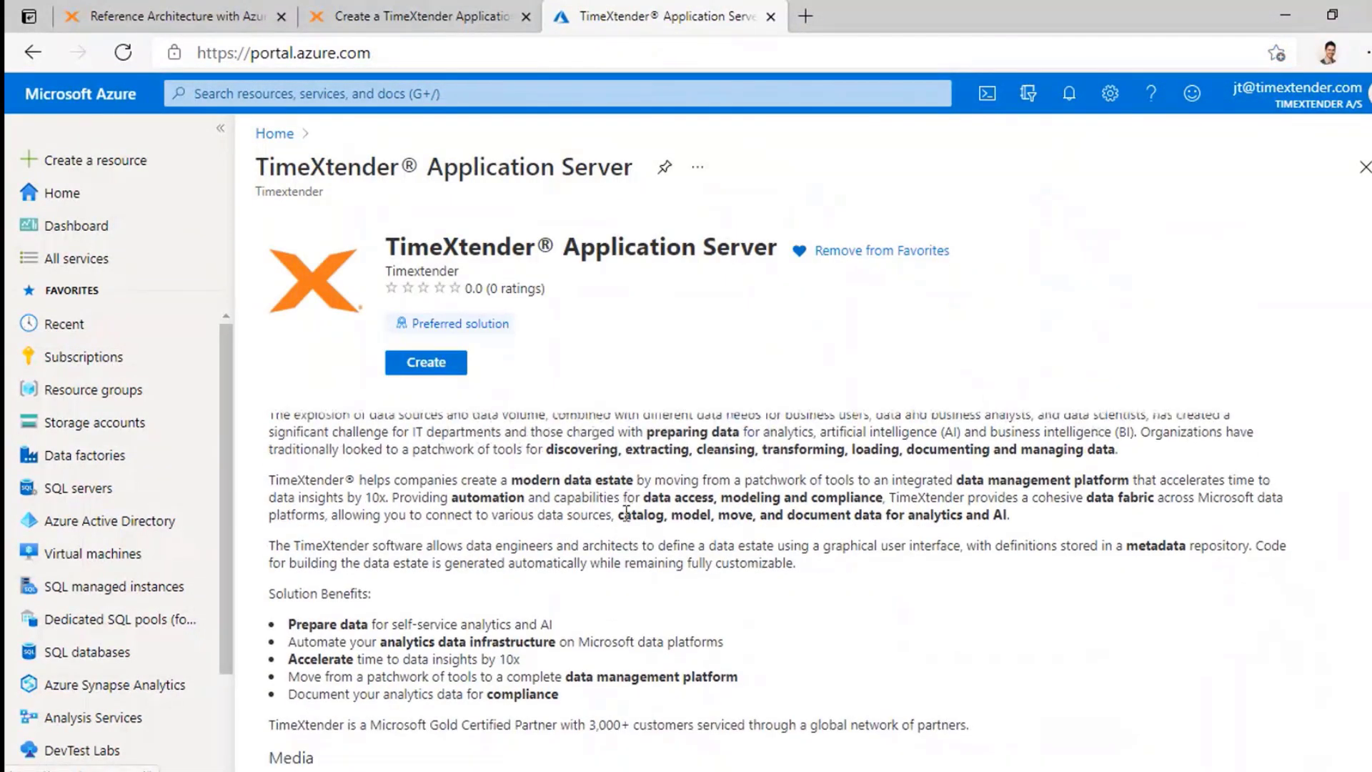
scroll(943, 561, down, 3)
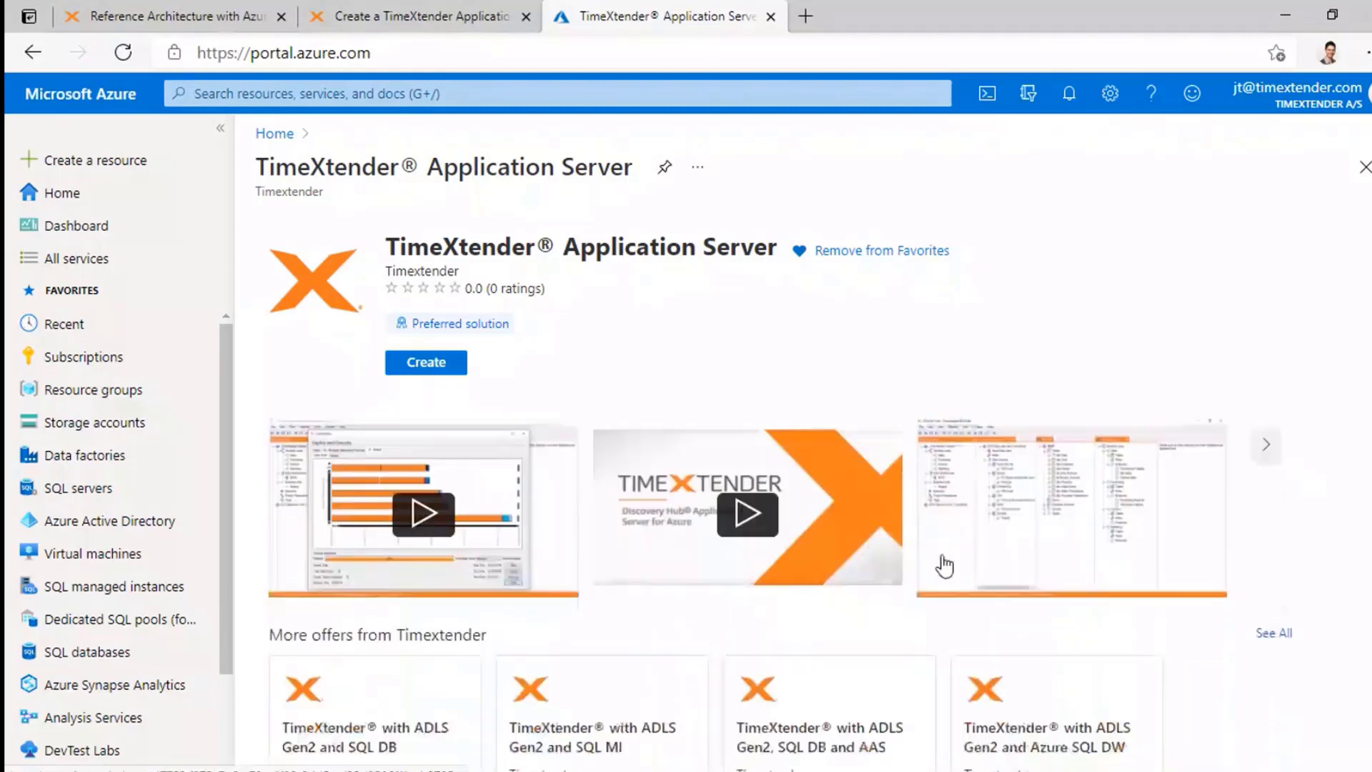
scroll(950, 564, up, 6)
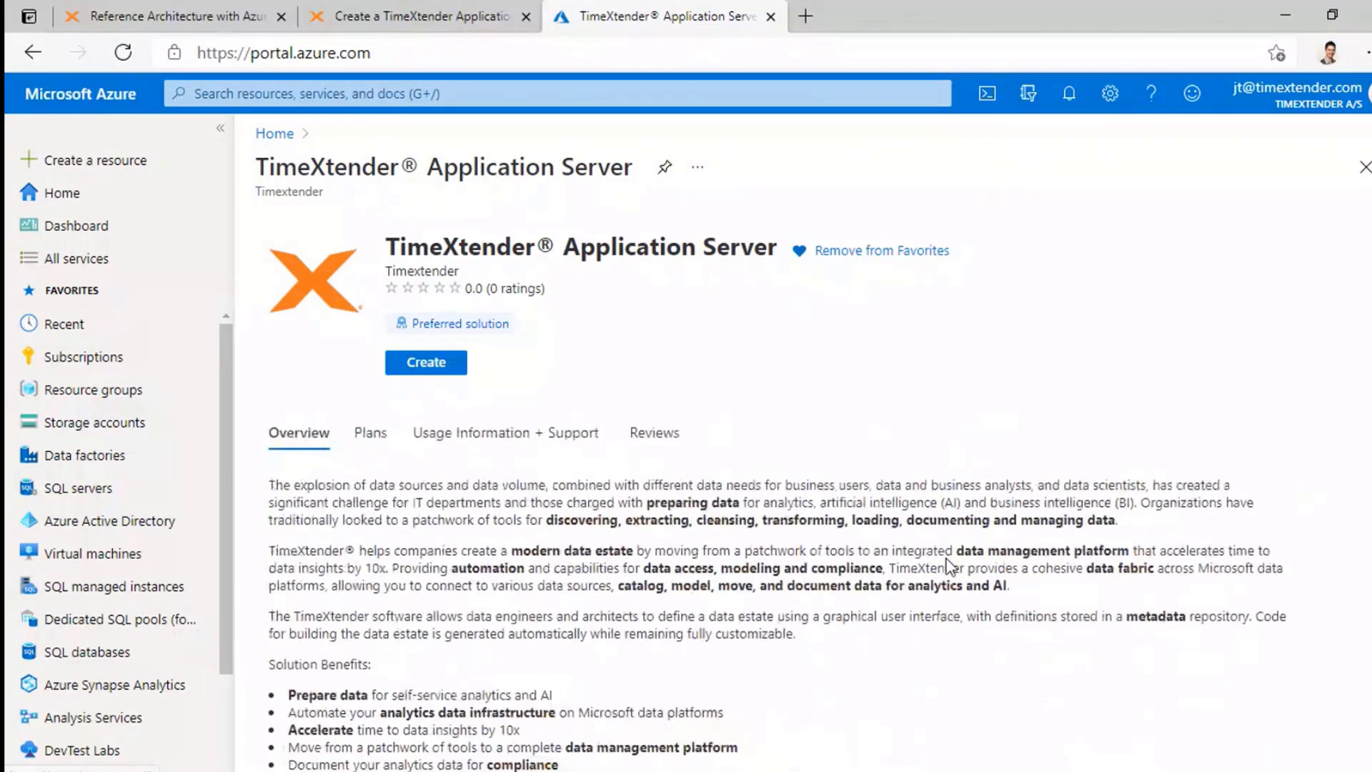
click(441, 366)
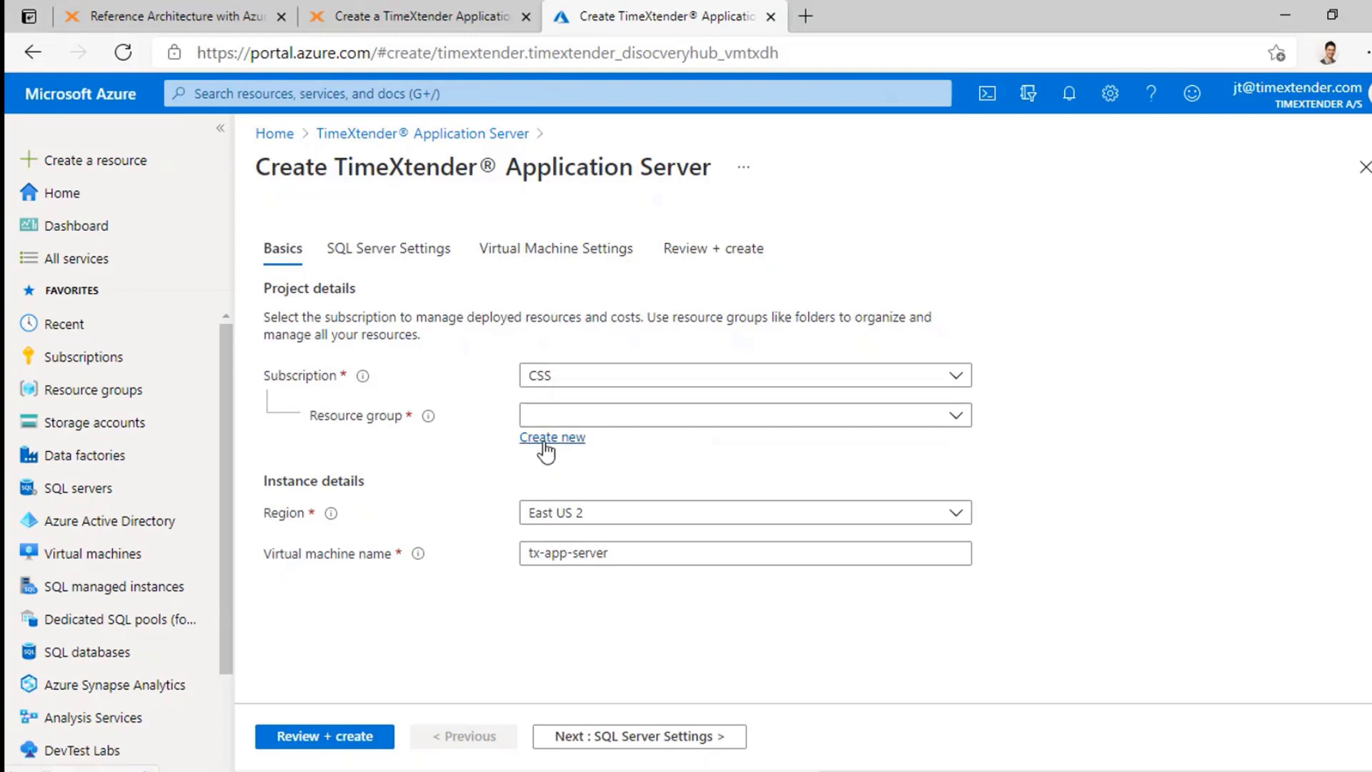
Step: Create a new resource group named TXTuesdays1 for the server
click(575, 444)
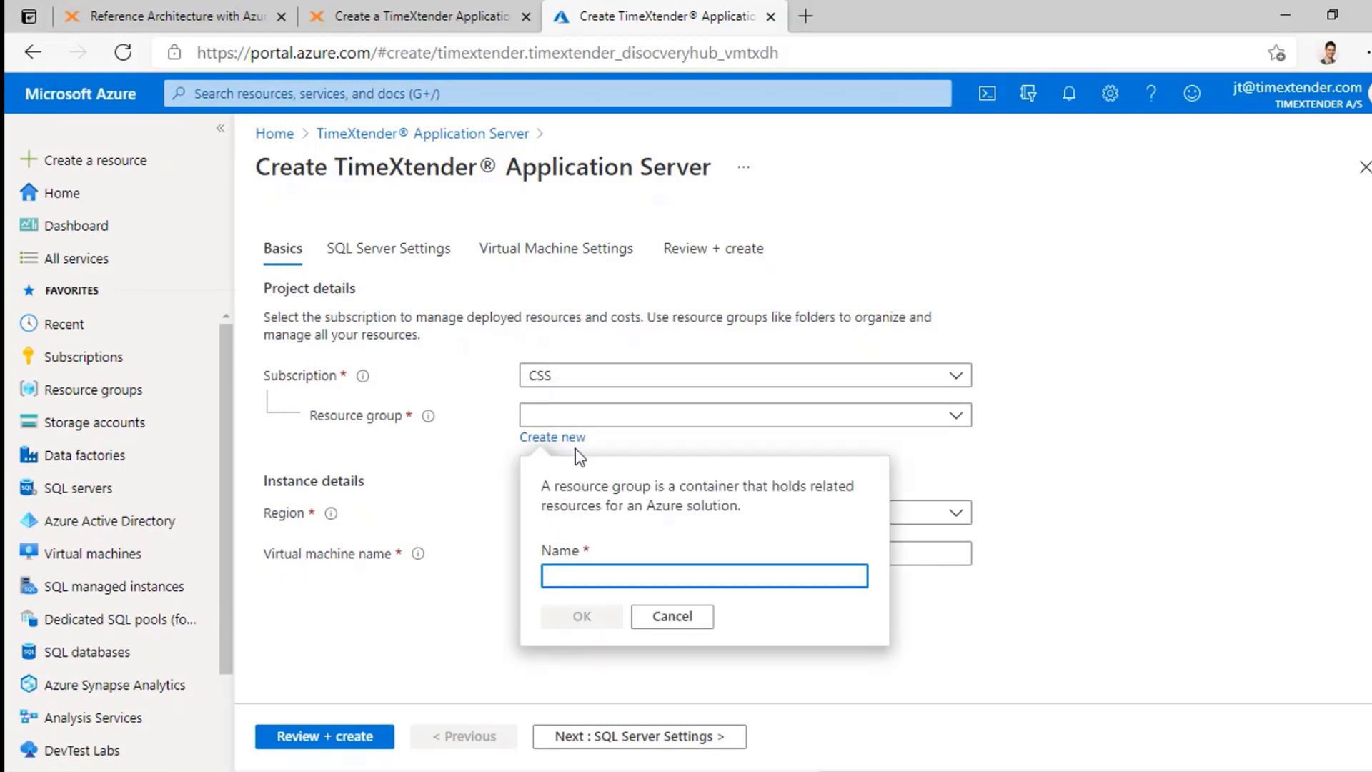
text(T)
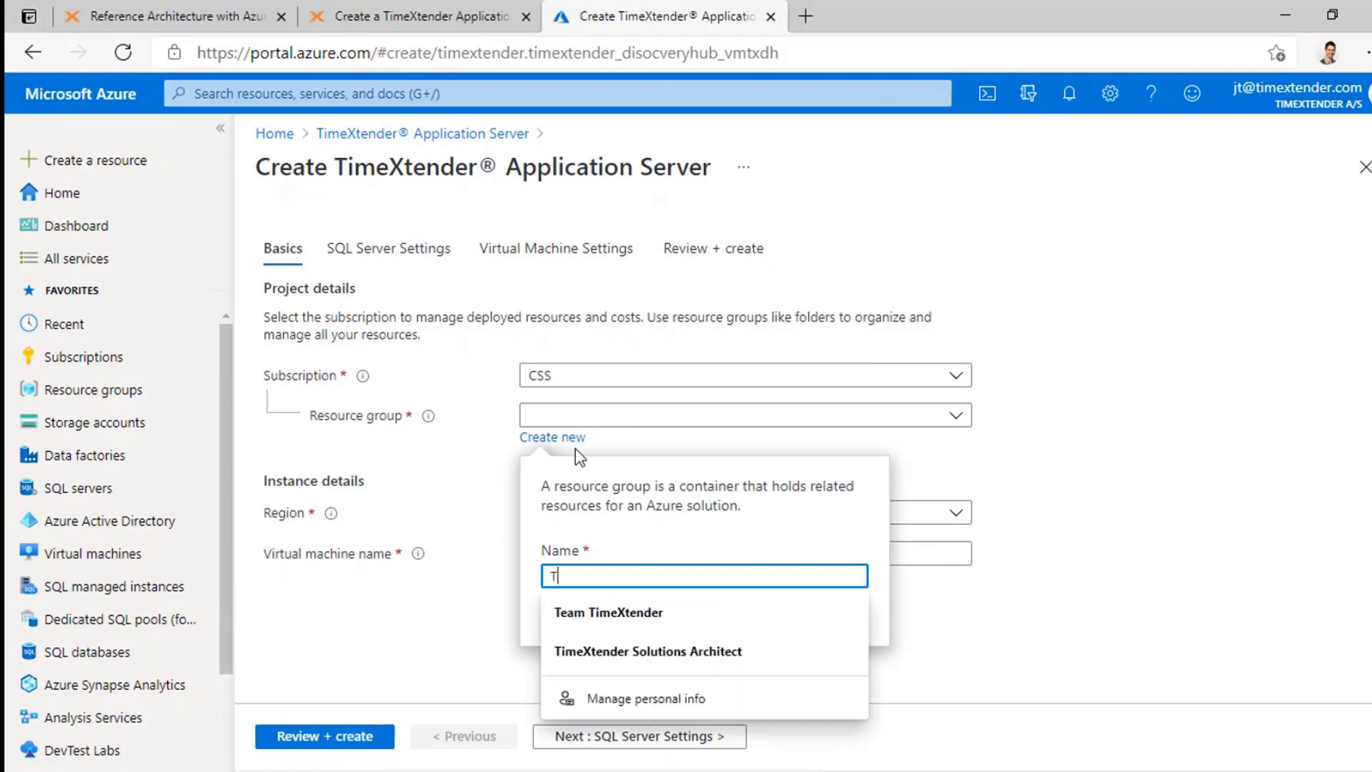
text(XTuesdays1)
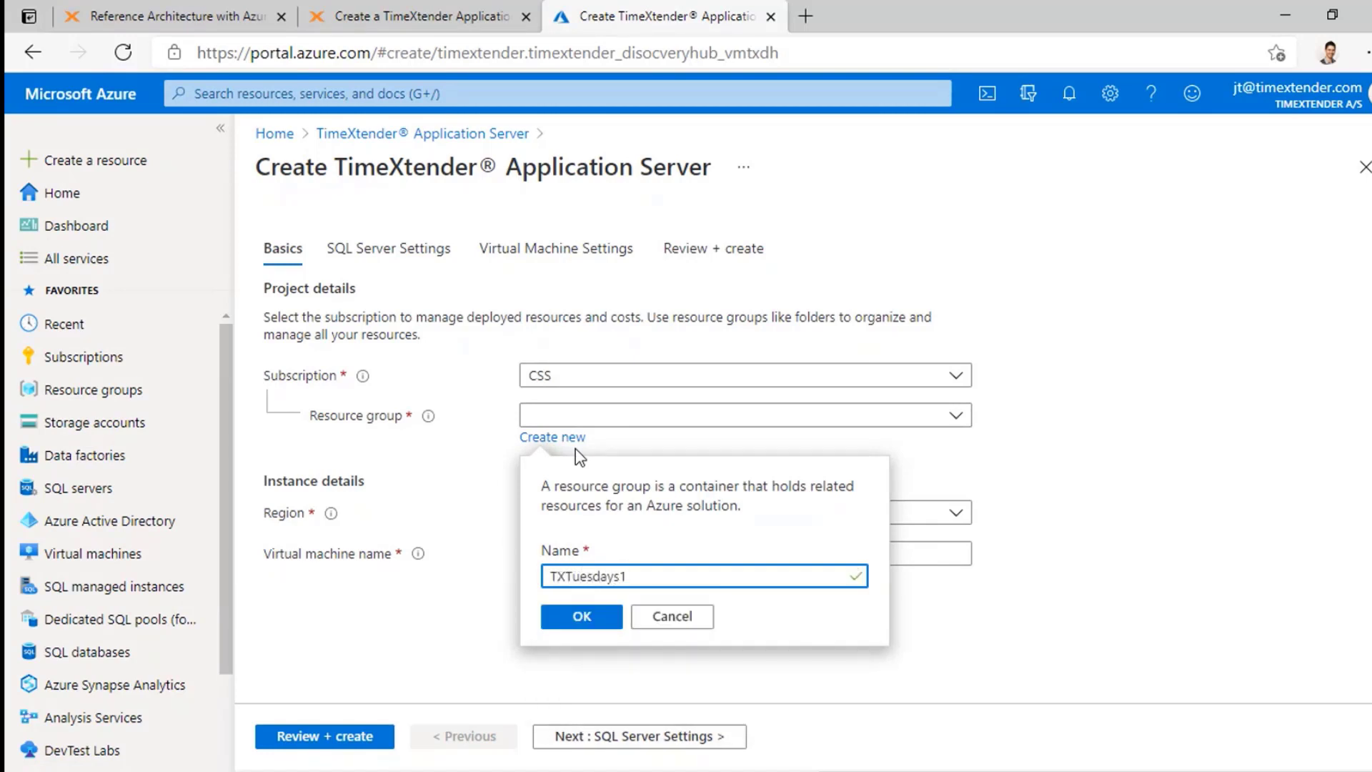
click(583, 617)
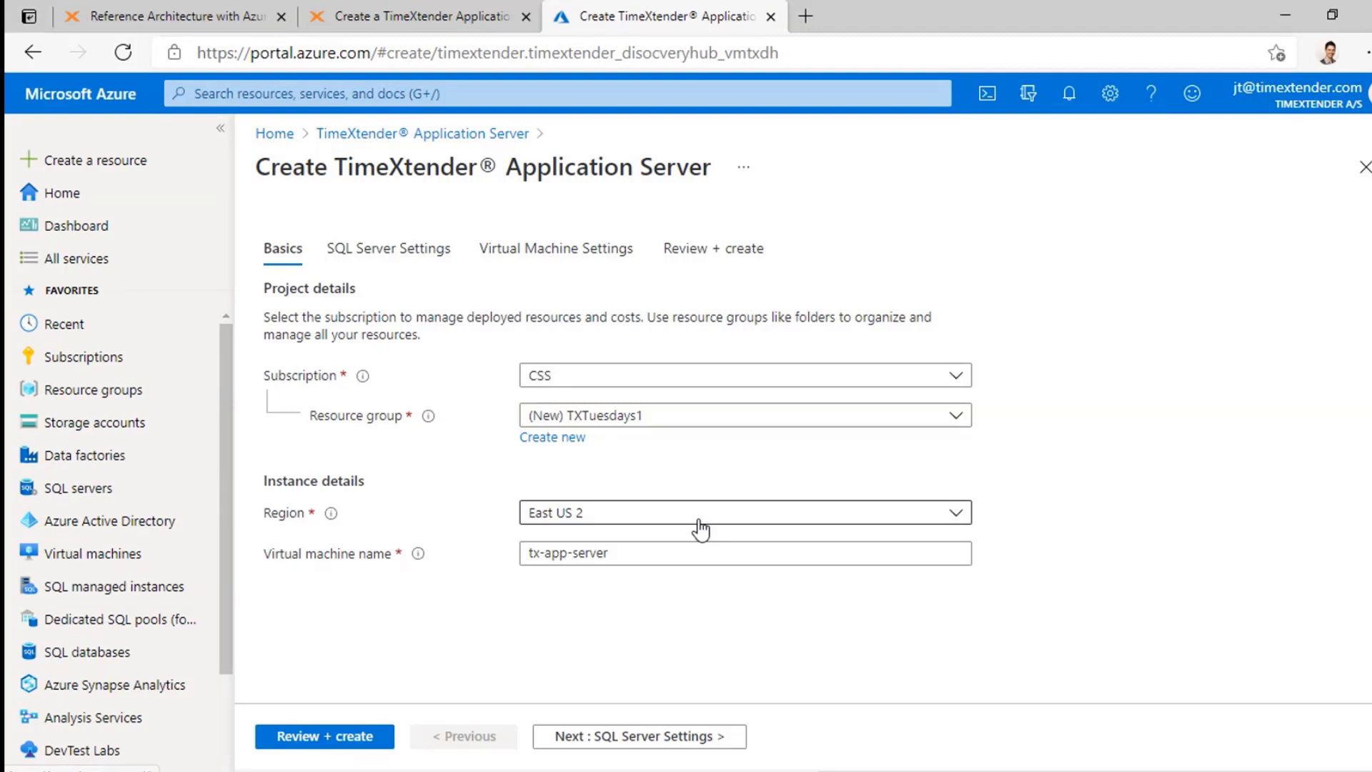
Step: Set the region to West US 2 and continue to SQL Server Settings
click(700, 529)
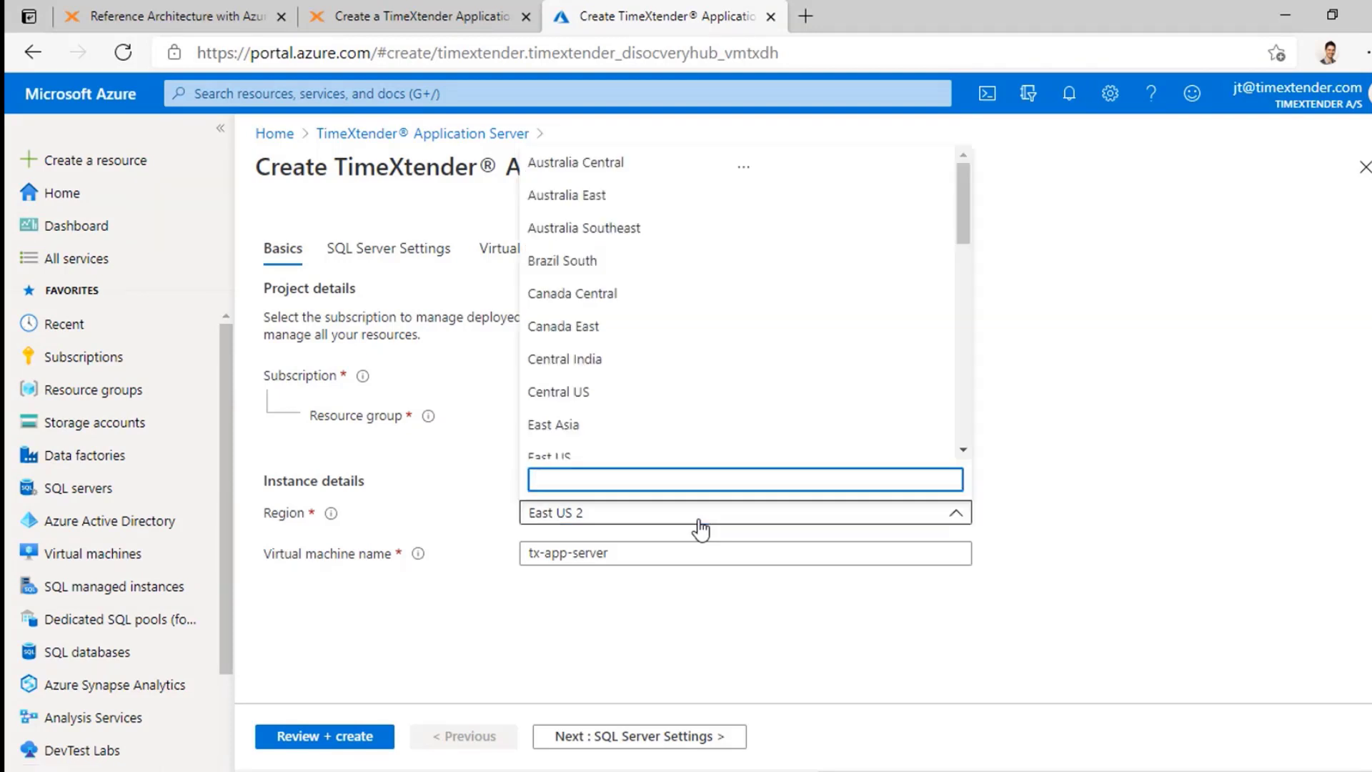
scroll(693, 396, down, 5)
scroll(693, 397, down, 3)
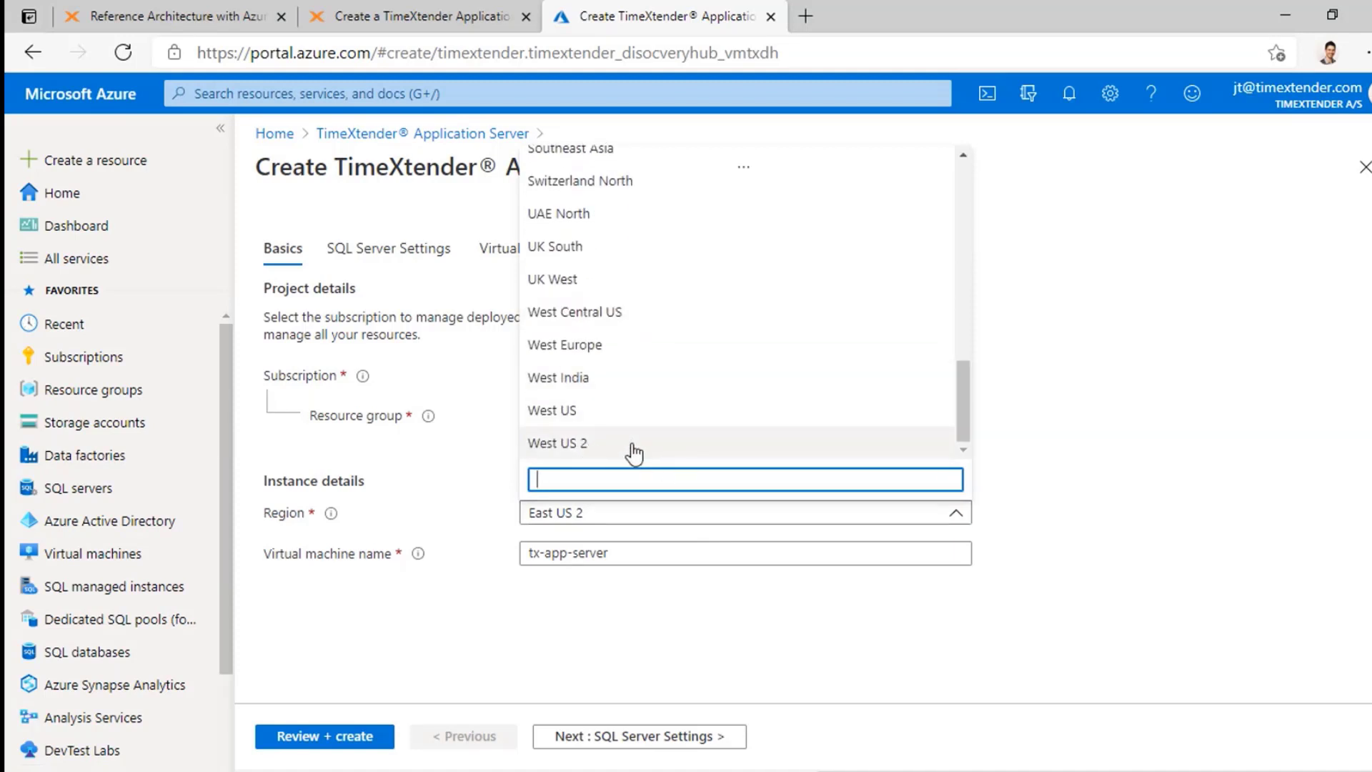
click(613, 446)
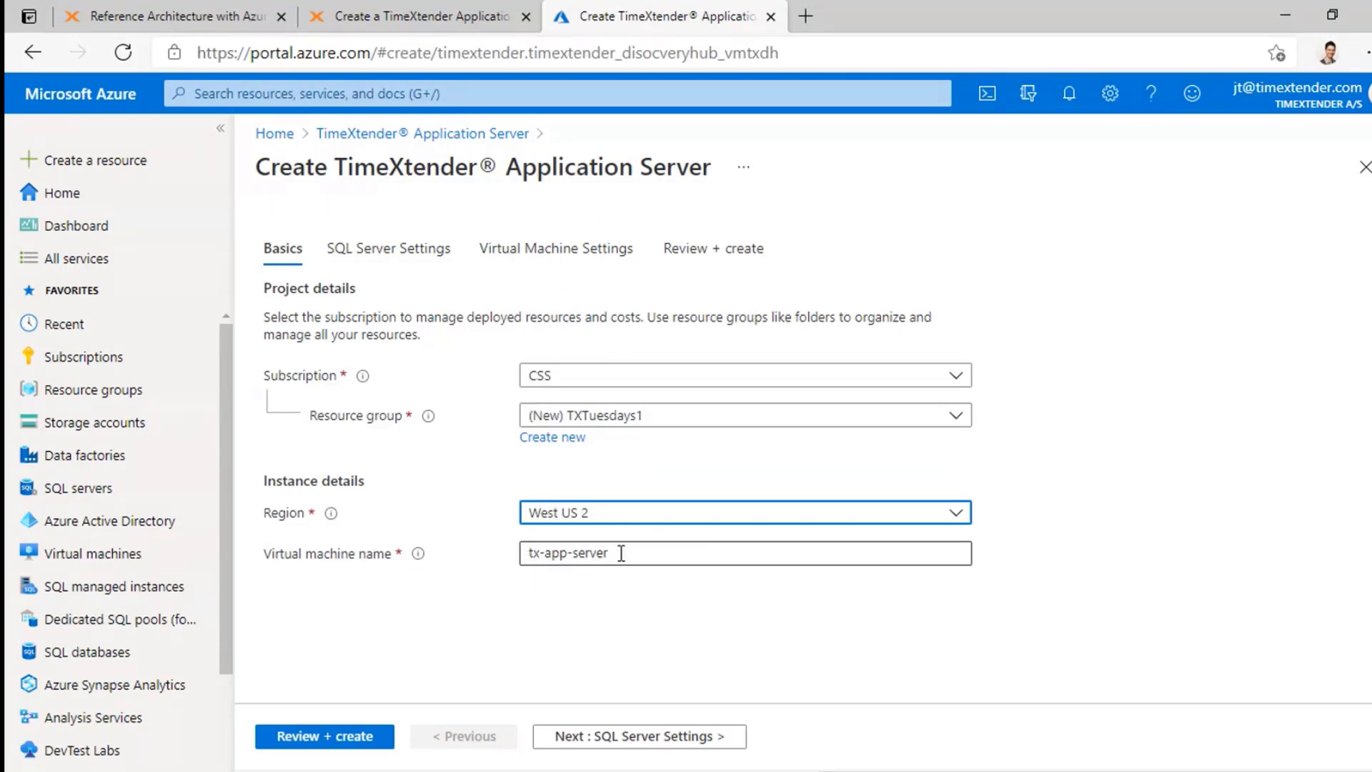
click(655, 741)
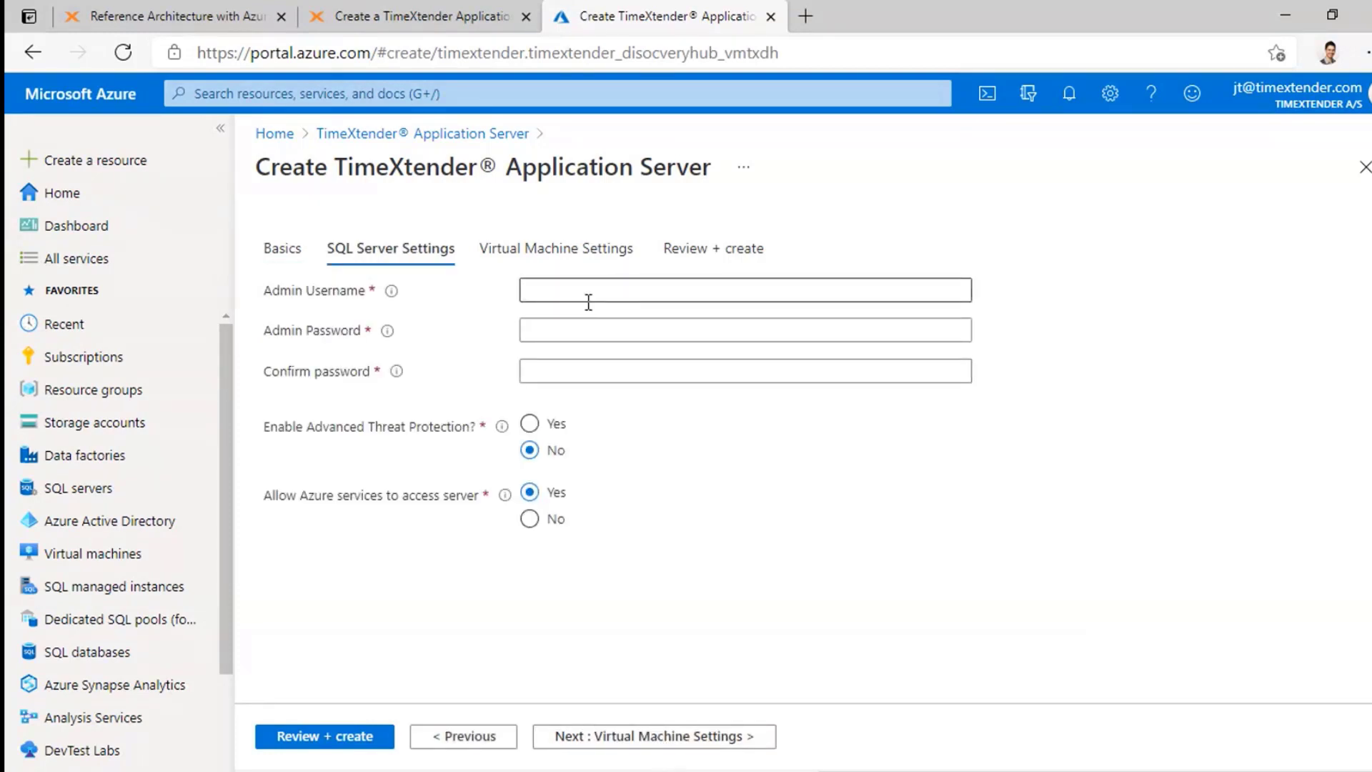
Step: Enter the SQL Server admin username and admin password, confirm the password, and continue
click(522, 282)
text(MyUsername)
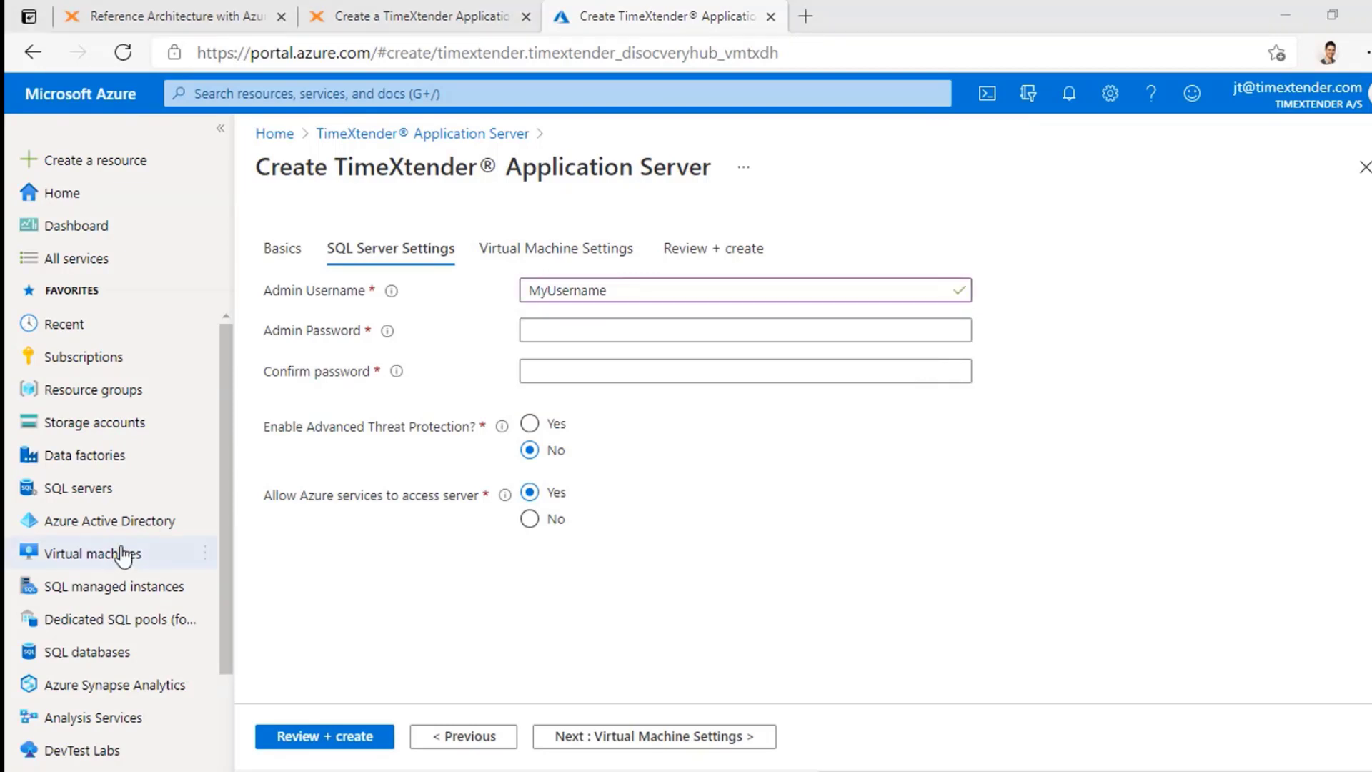
click(694, 328)
text(MyPassword123)
click(658, 381)
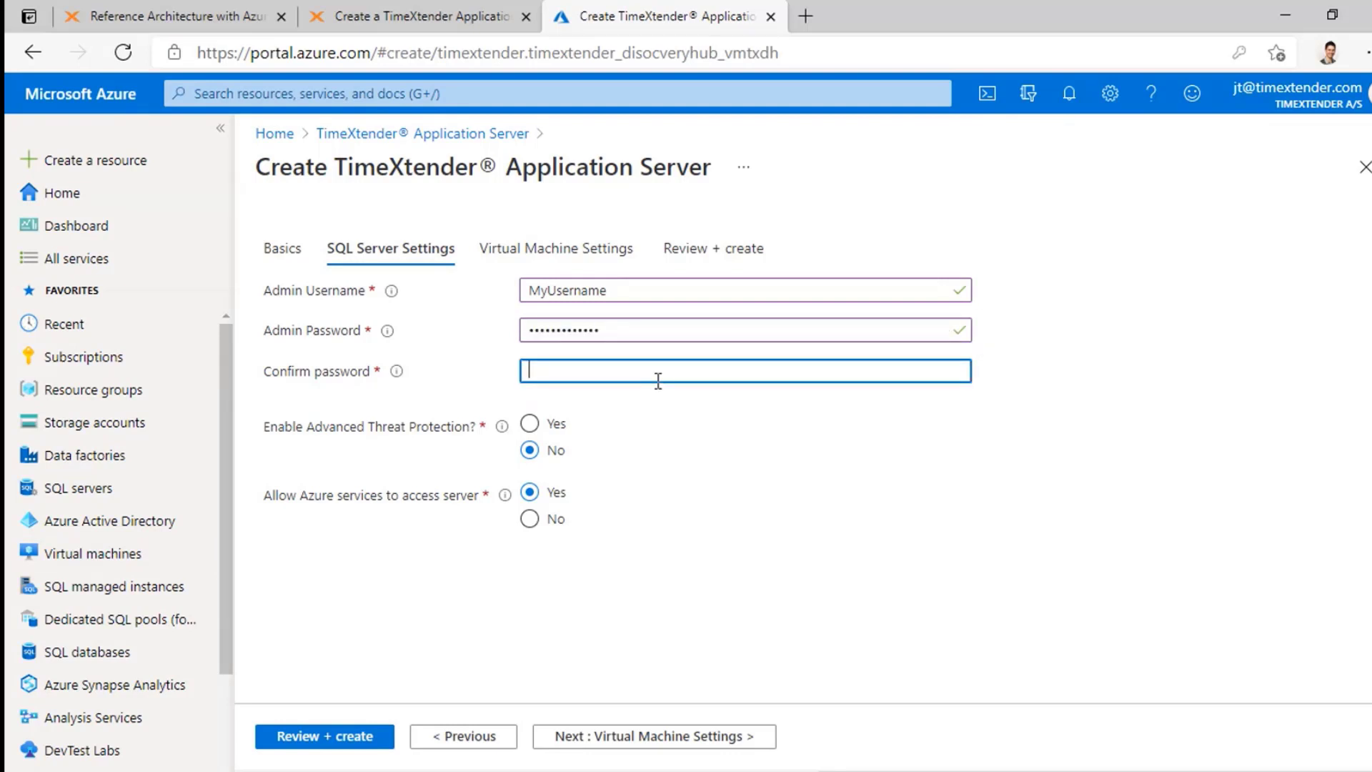
text(MyPassword123)
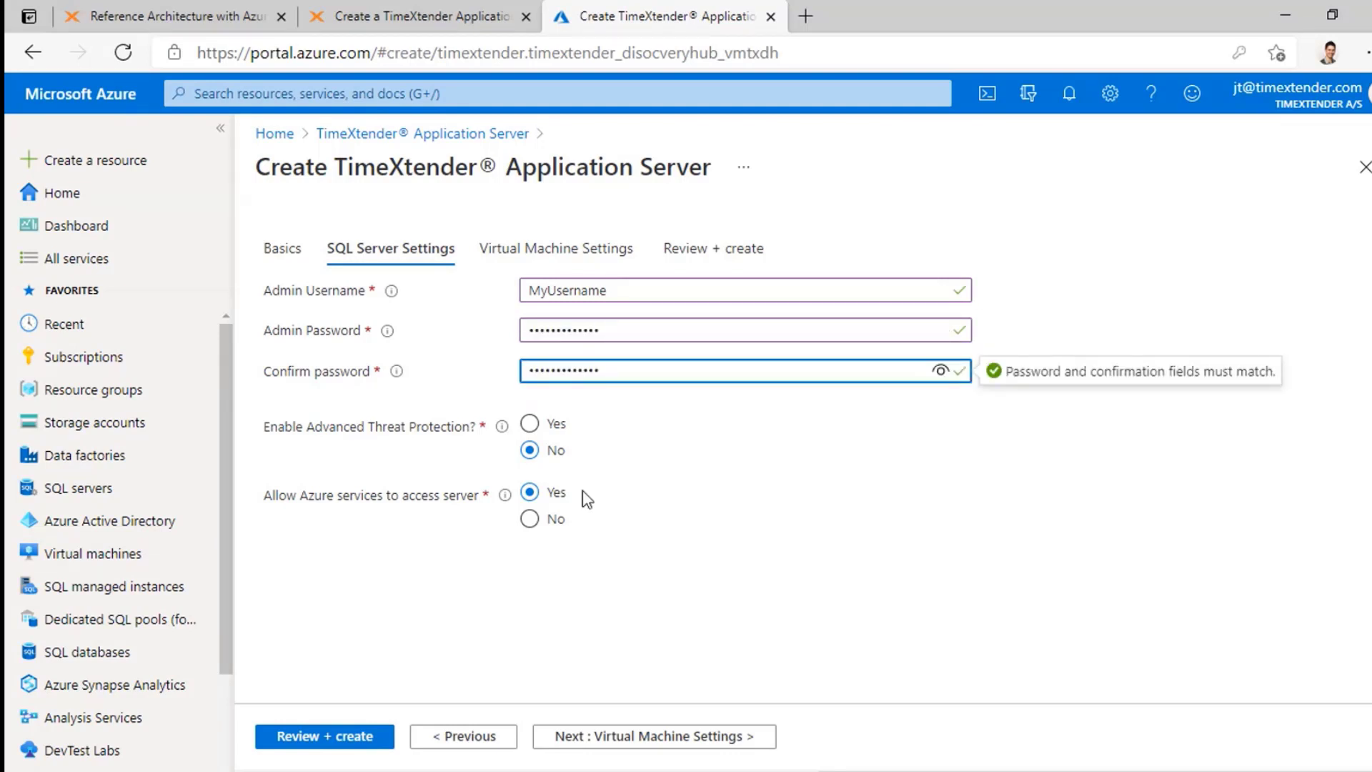
key(Tab)
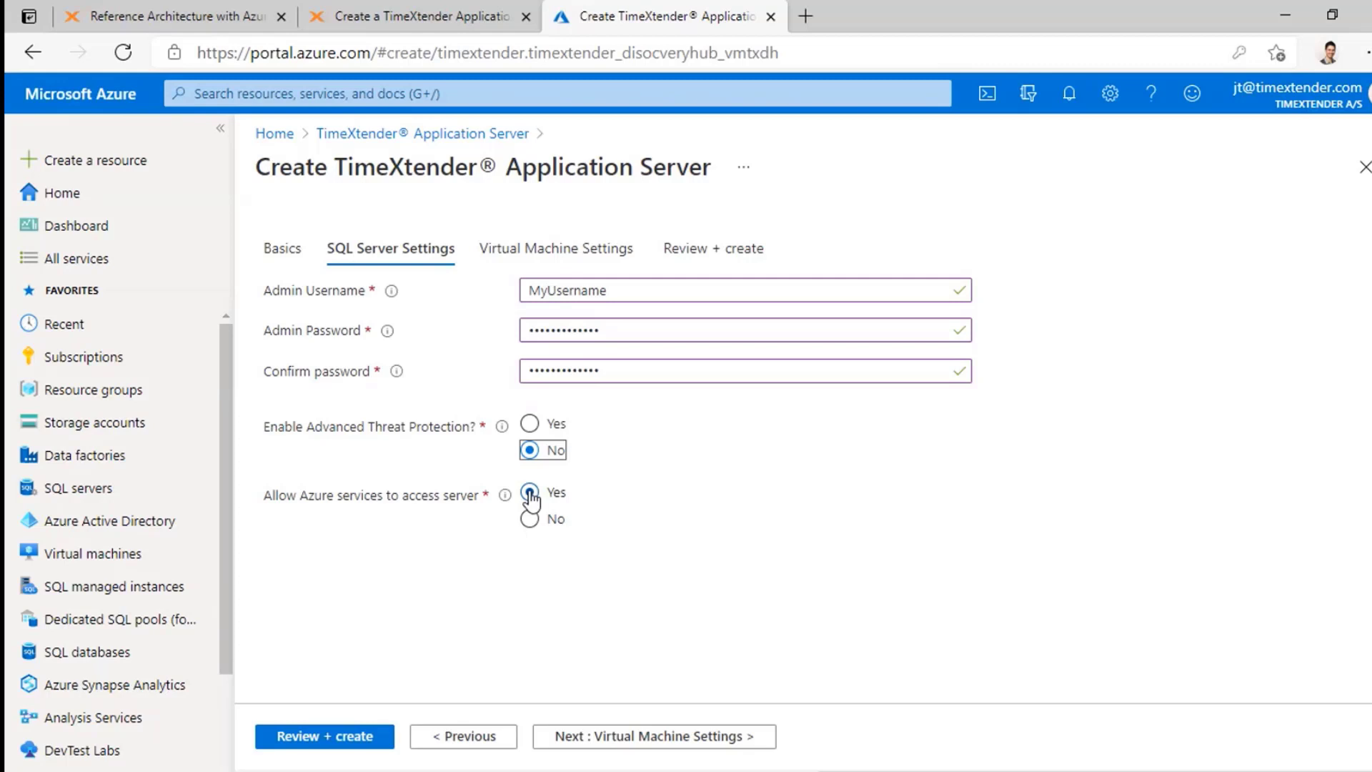
click(706, 741)
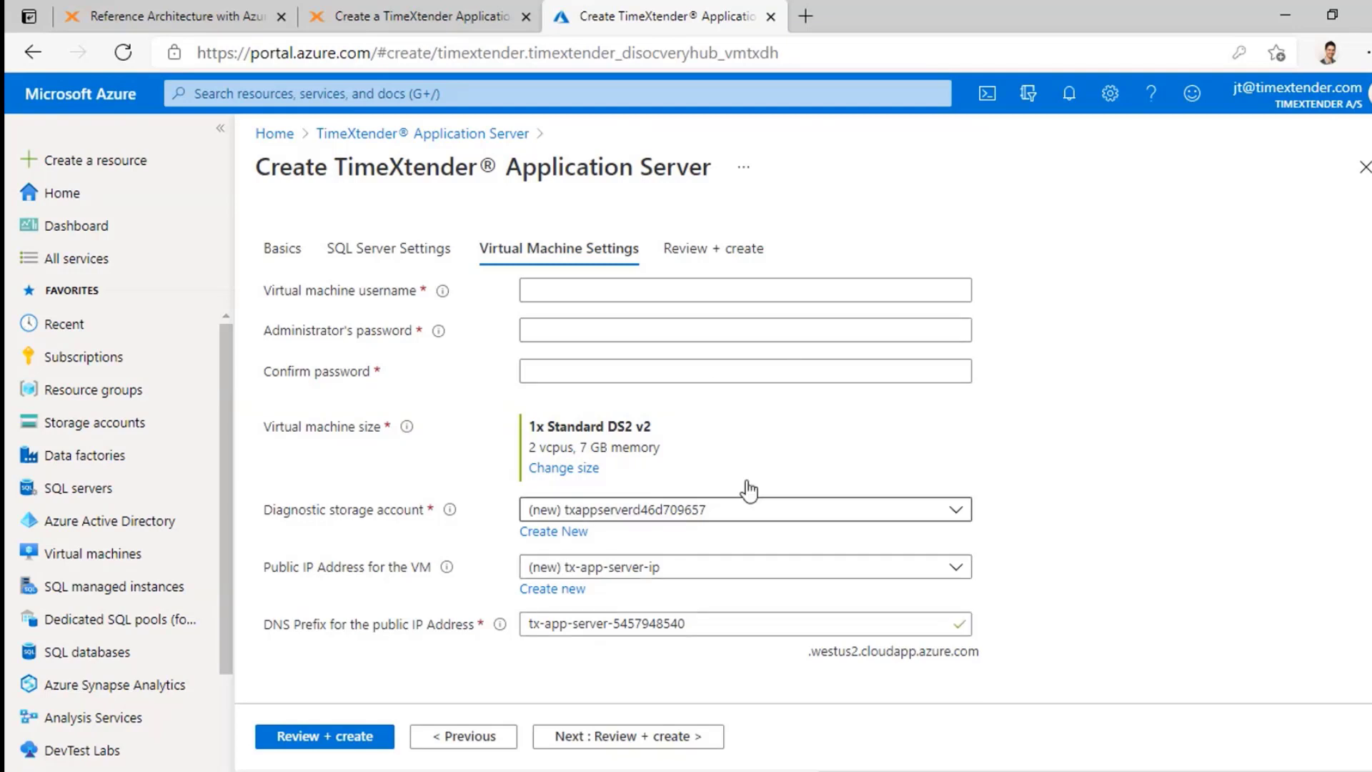
Step: Paste the VM administrator password into both password fields, then paste the VM username
click(703, 329)
key(ctrl+v)
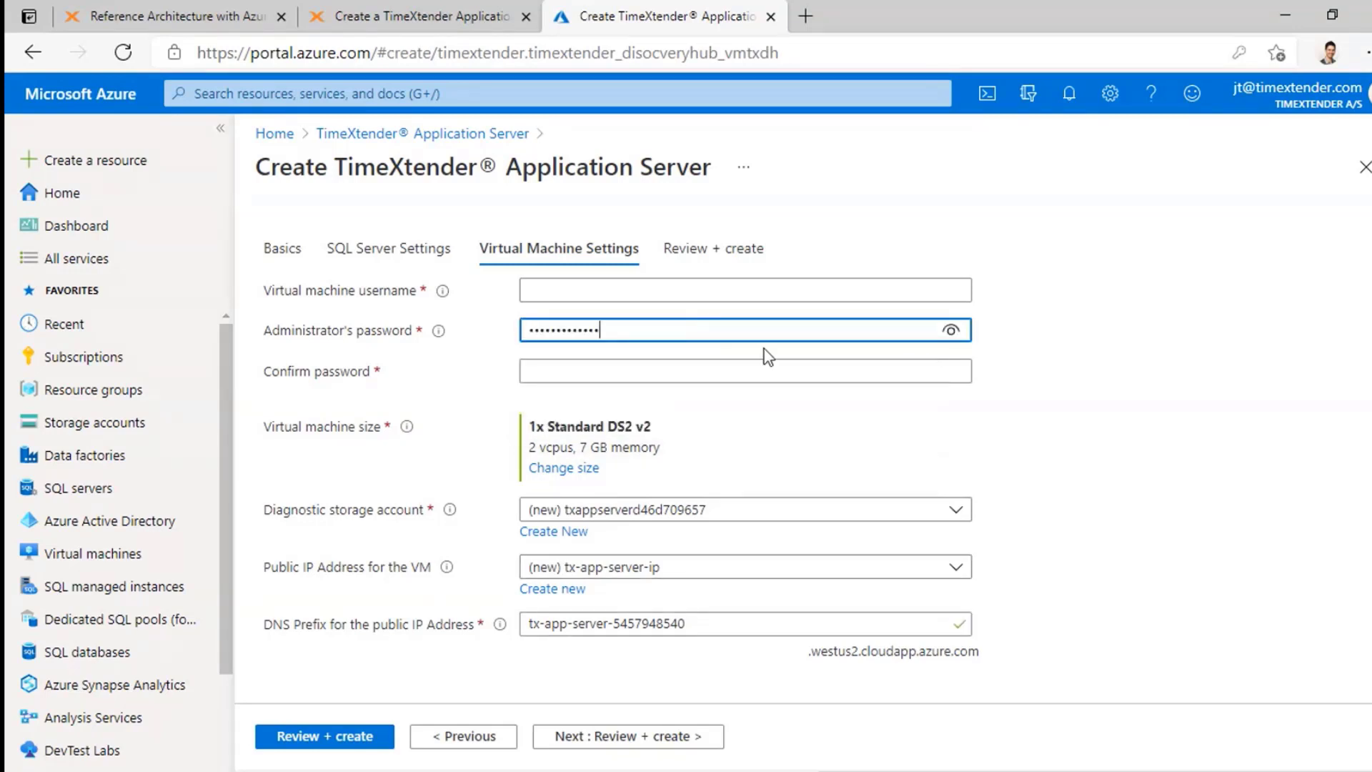
click(785, 368)
key(ctrl+v)
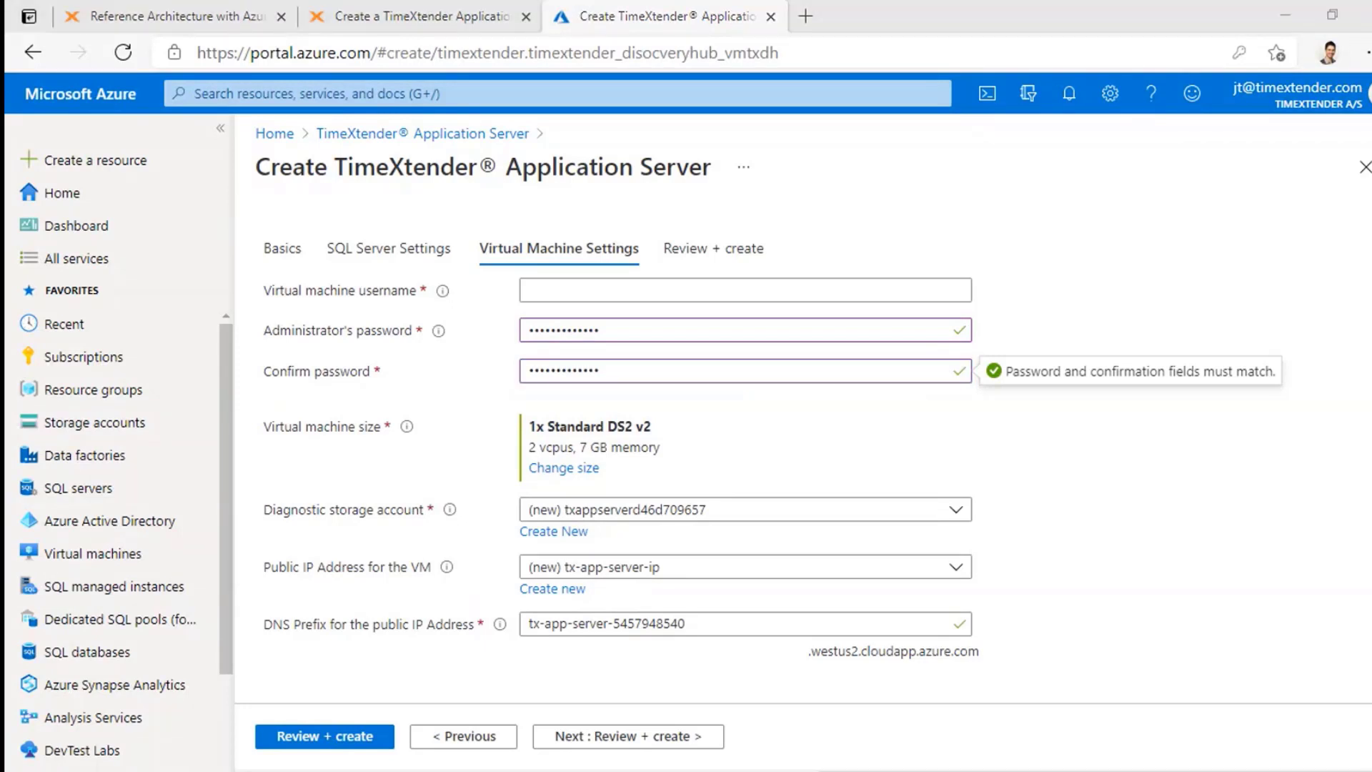
click(564, 292)
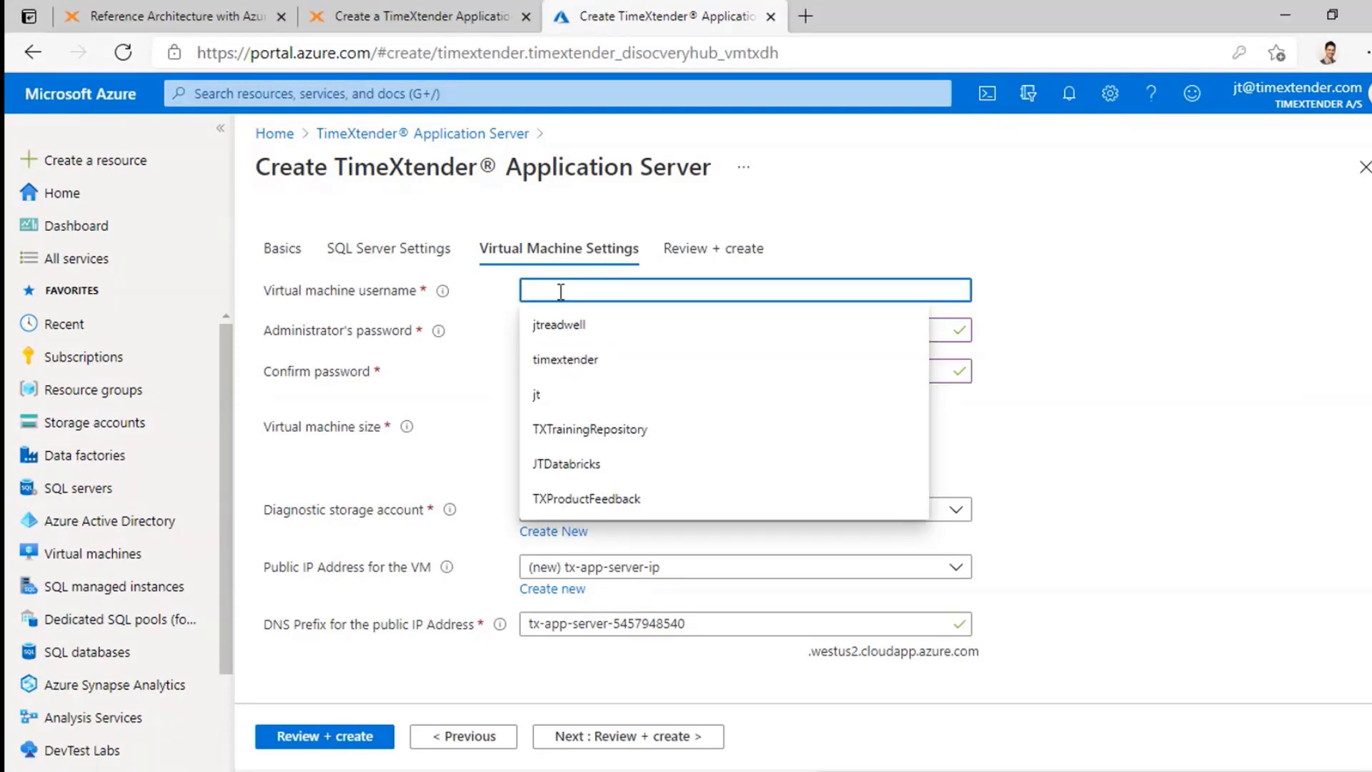
text(MyUsername)
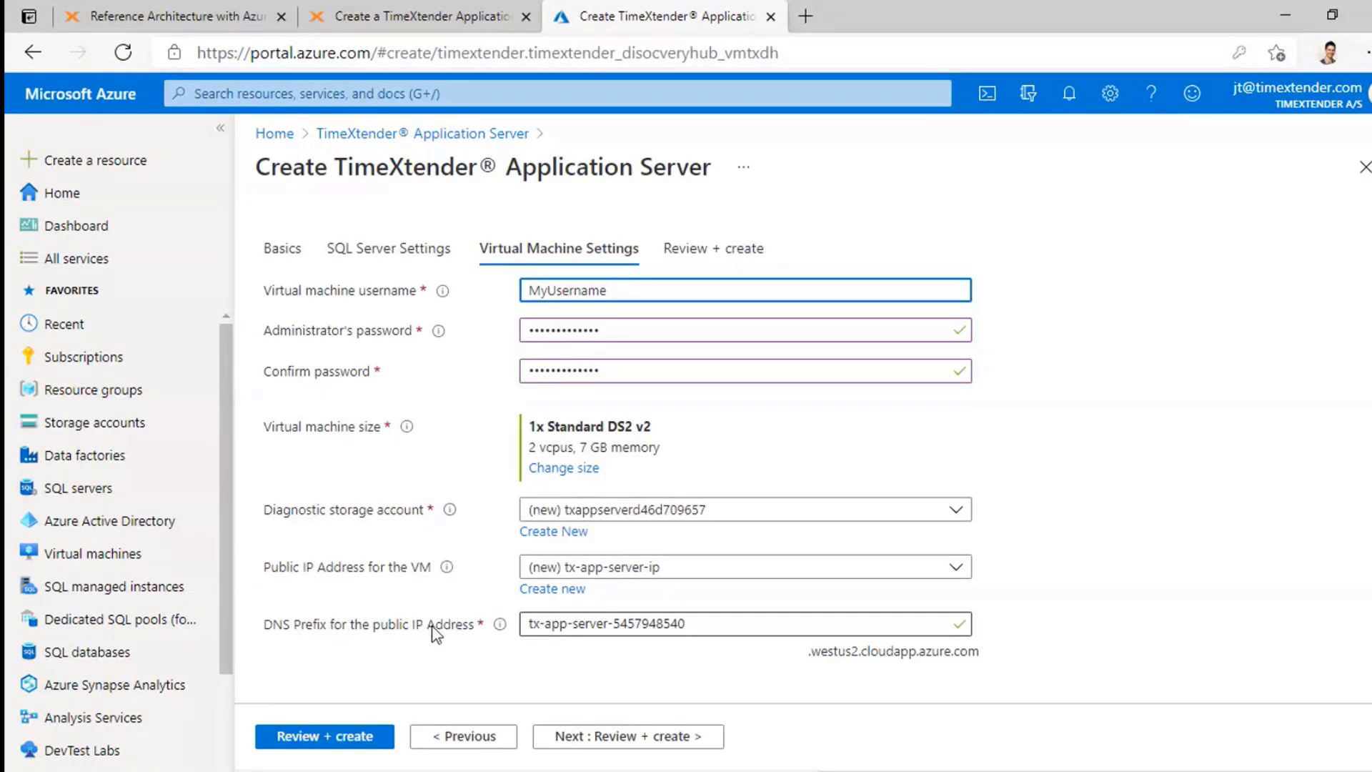
Step: Validate the settings on Review + create and launch the application server deployment
click(672, 740)
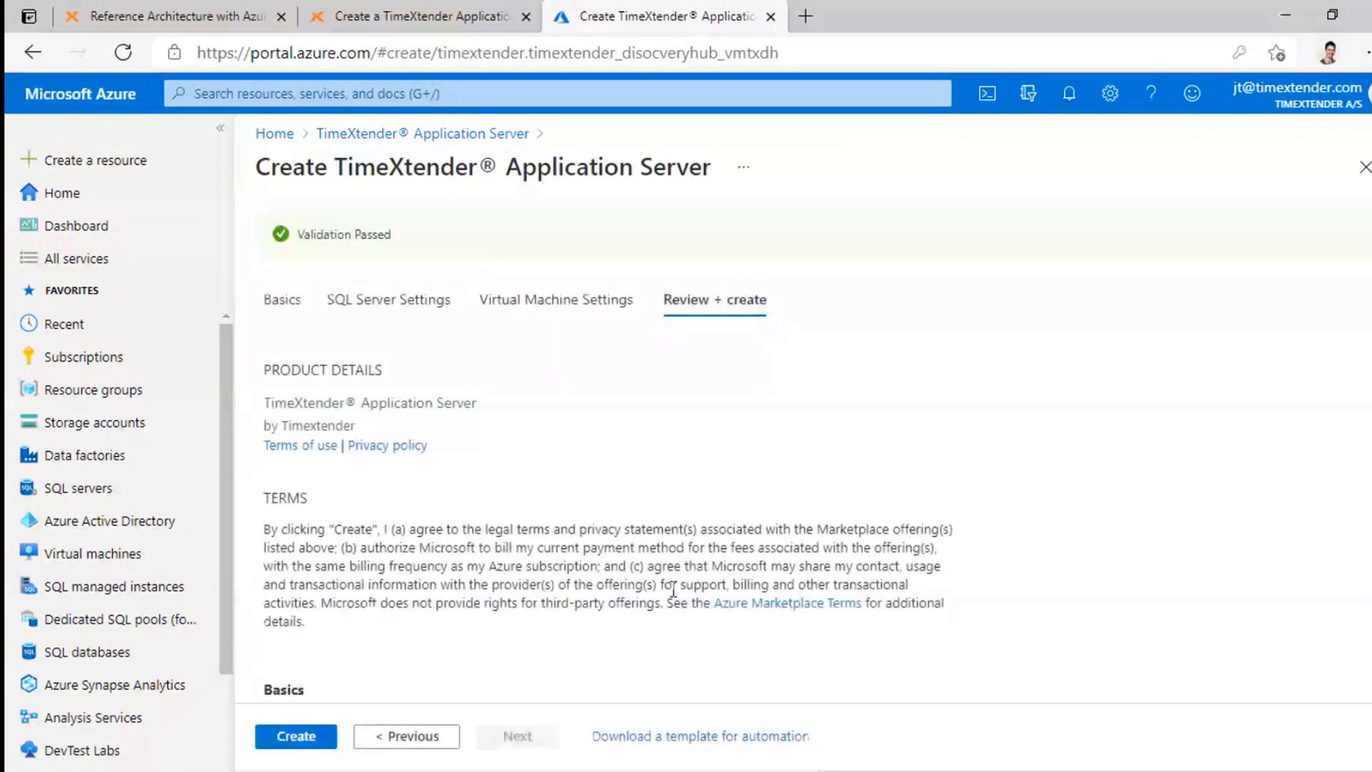
scroll(887, 389, down, 5)
scroll(890, 399, down, 3)
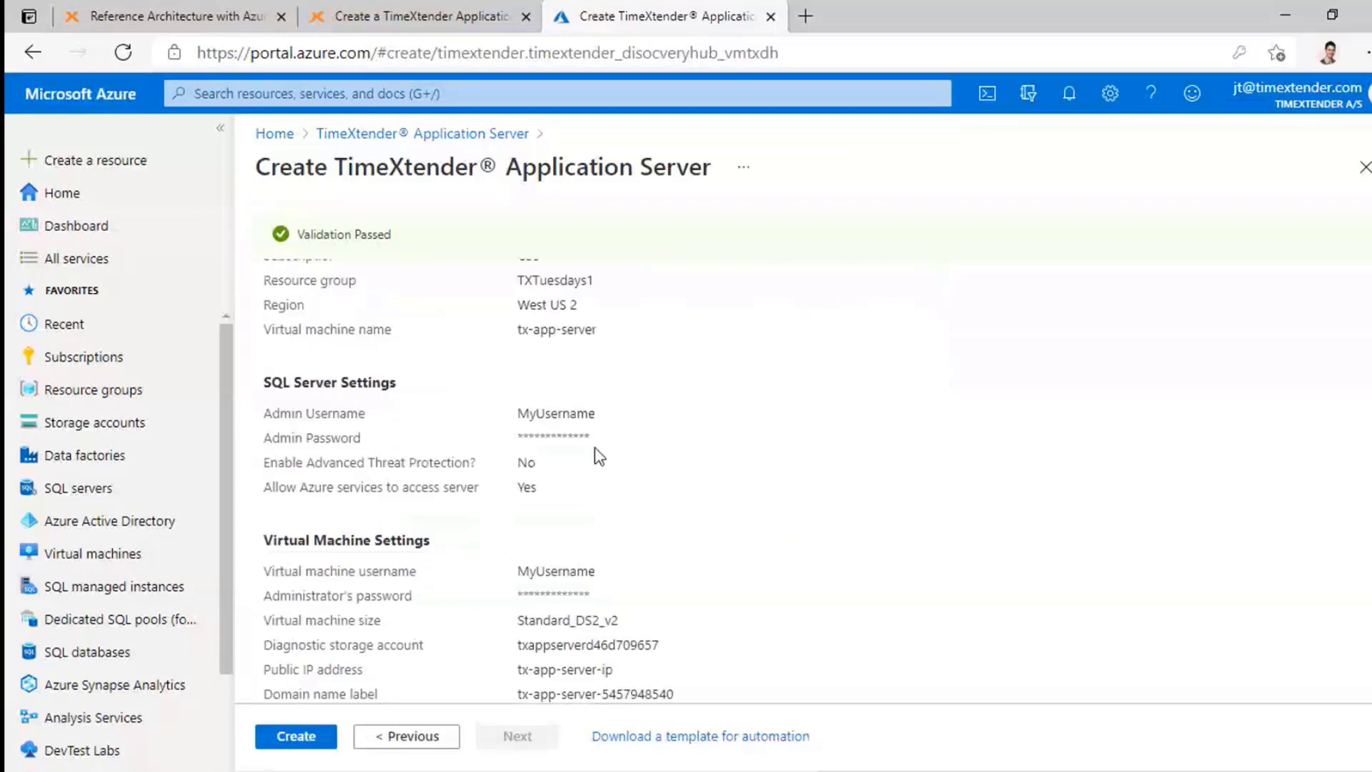
click(293, 736)
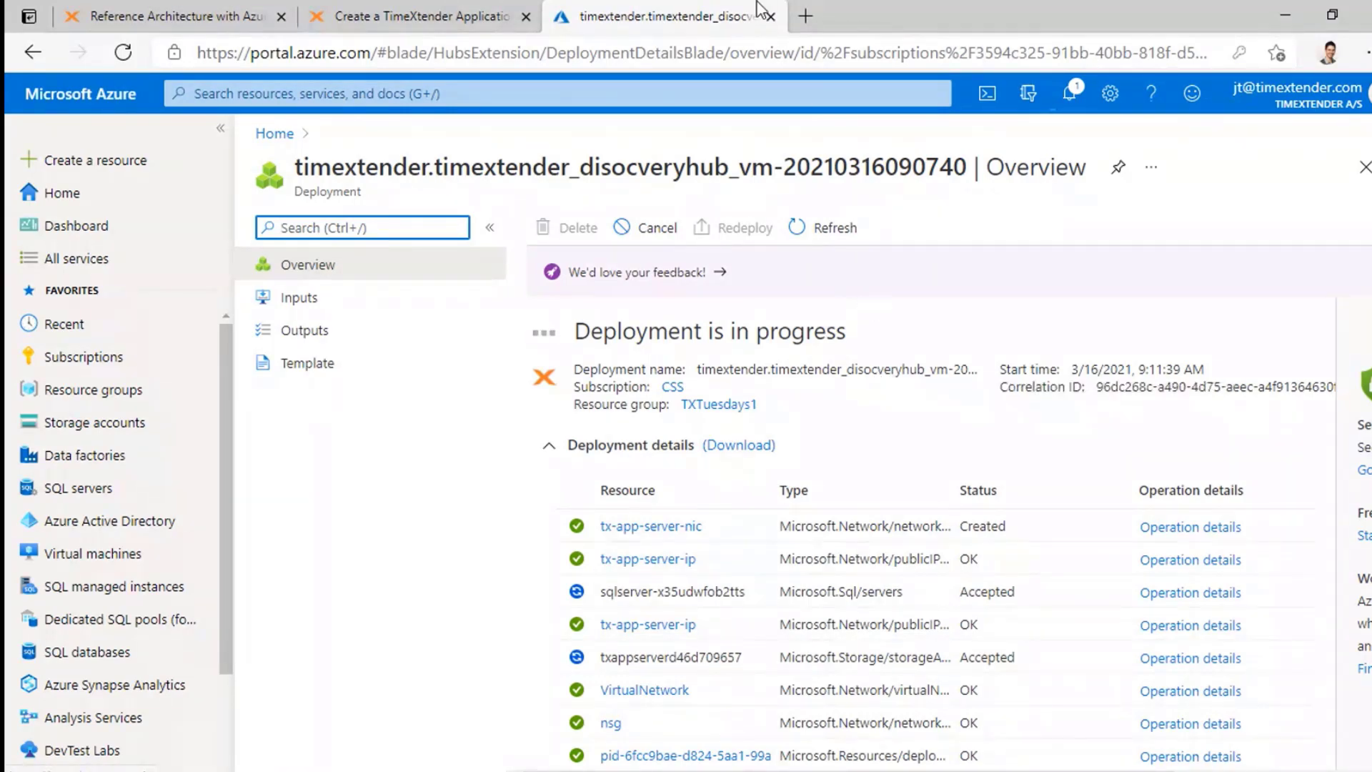
Step: Open portal.timextender.com in a new tab and view the company's basic info page
click(806, 15)
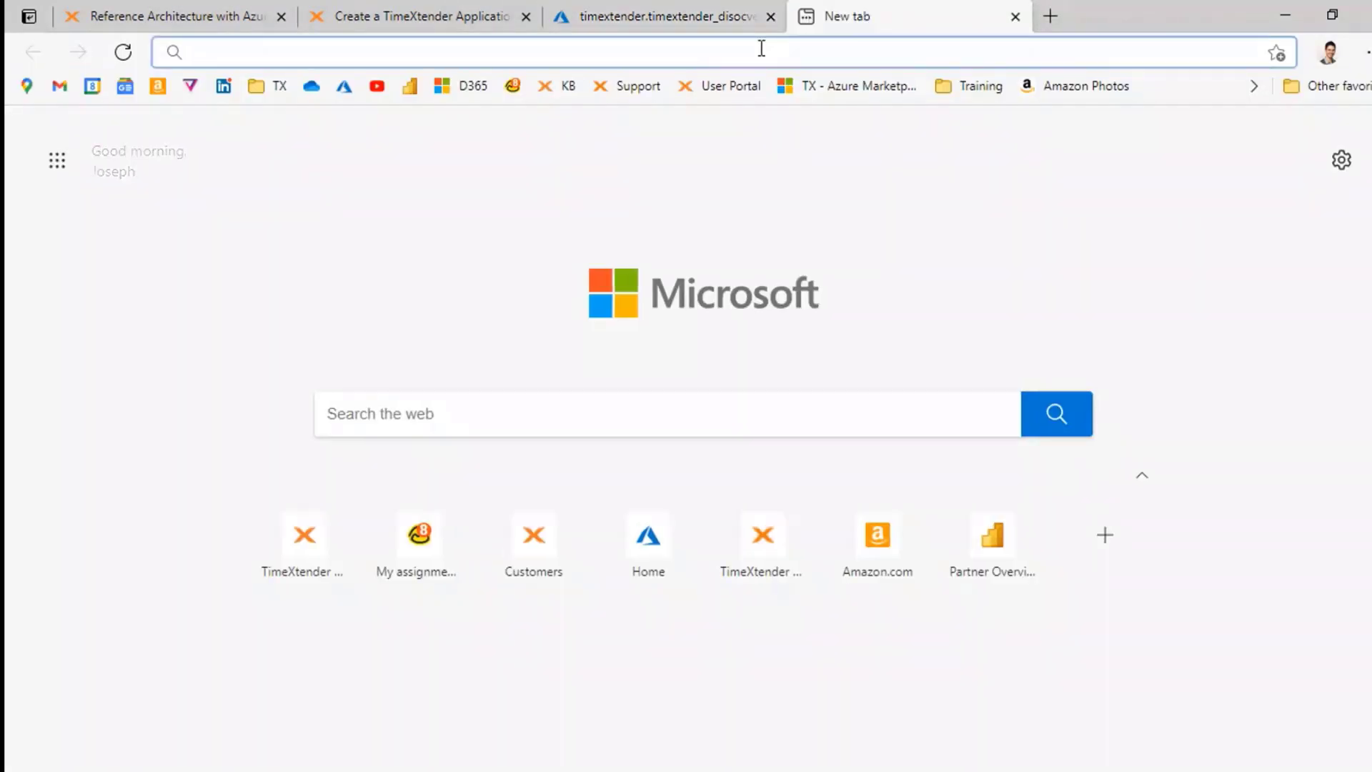
text(p)
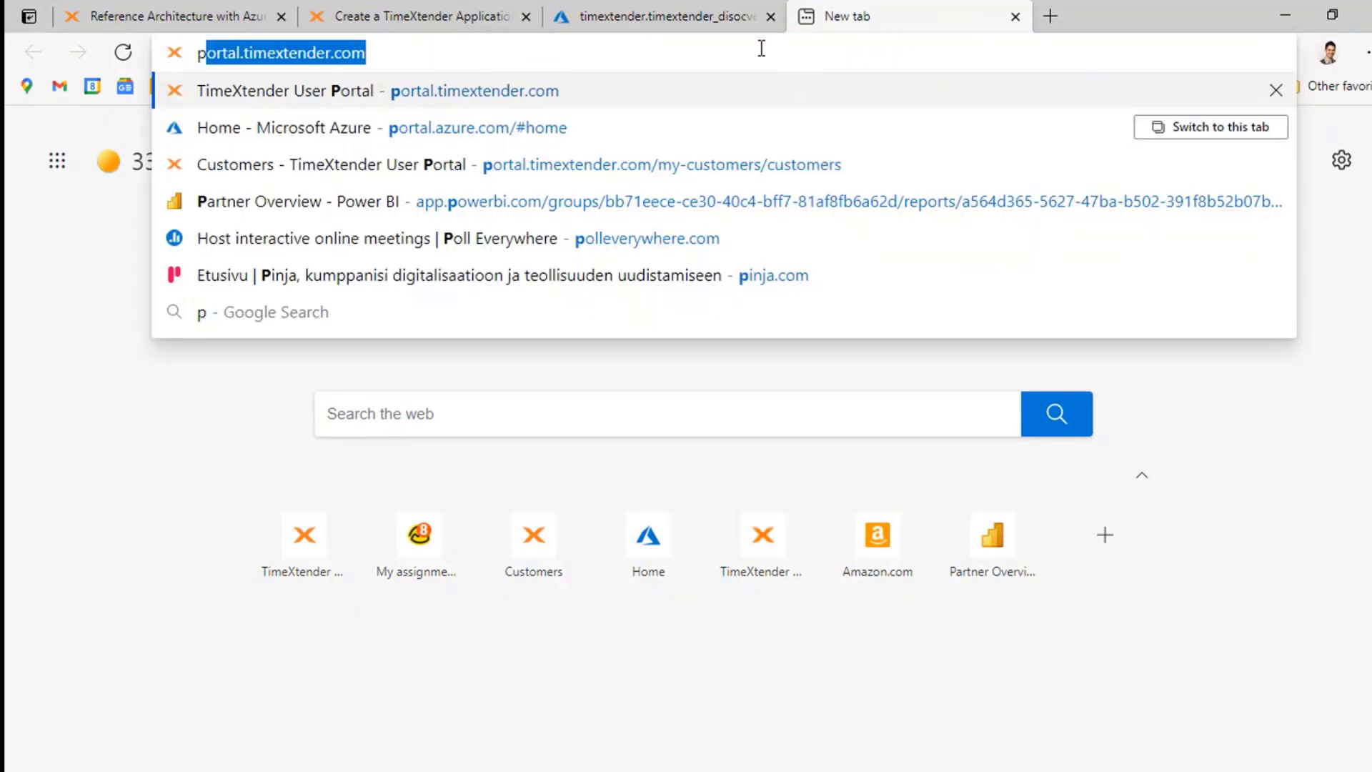
text(ortal.timextender.com)
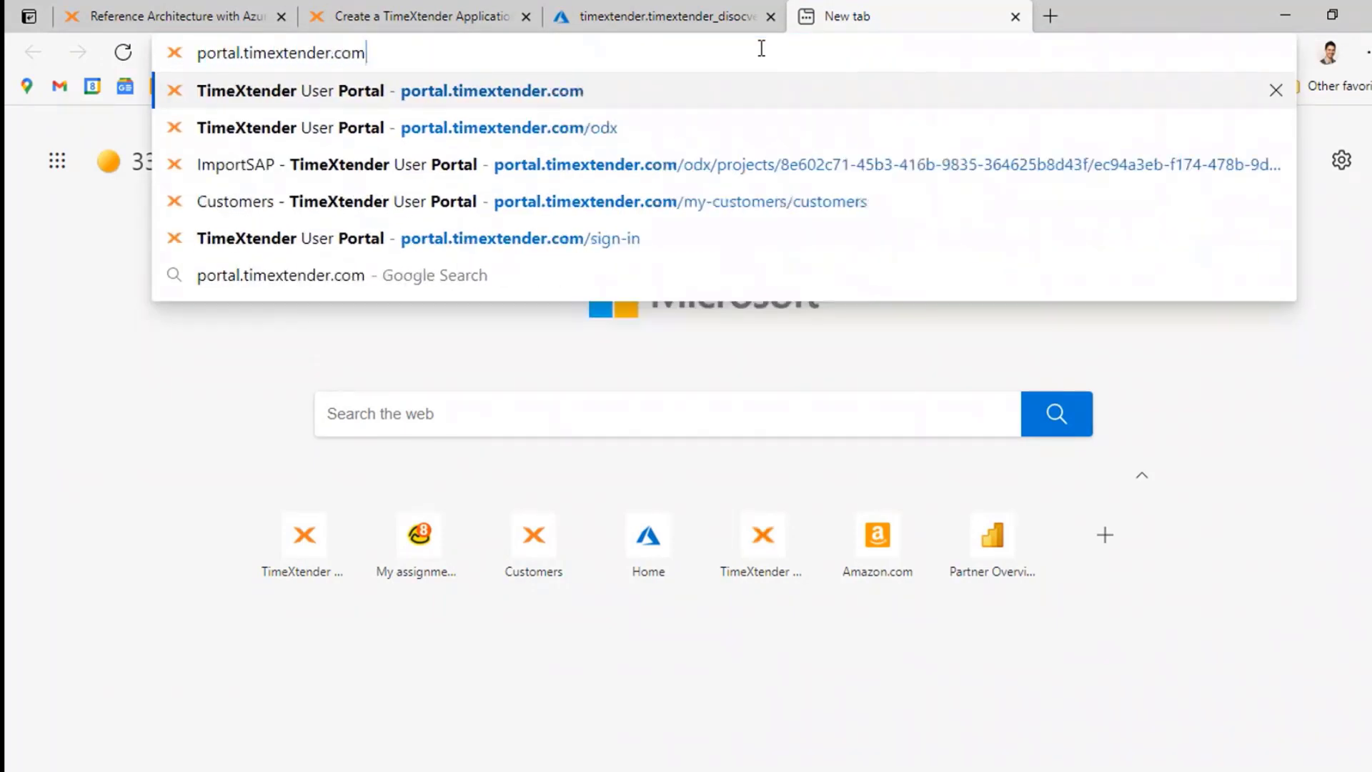
key(Return)
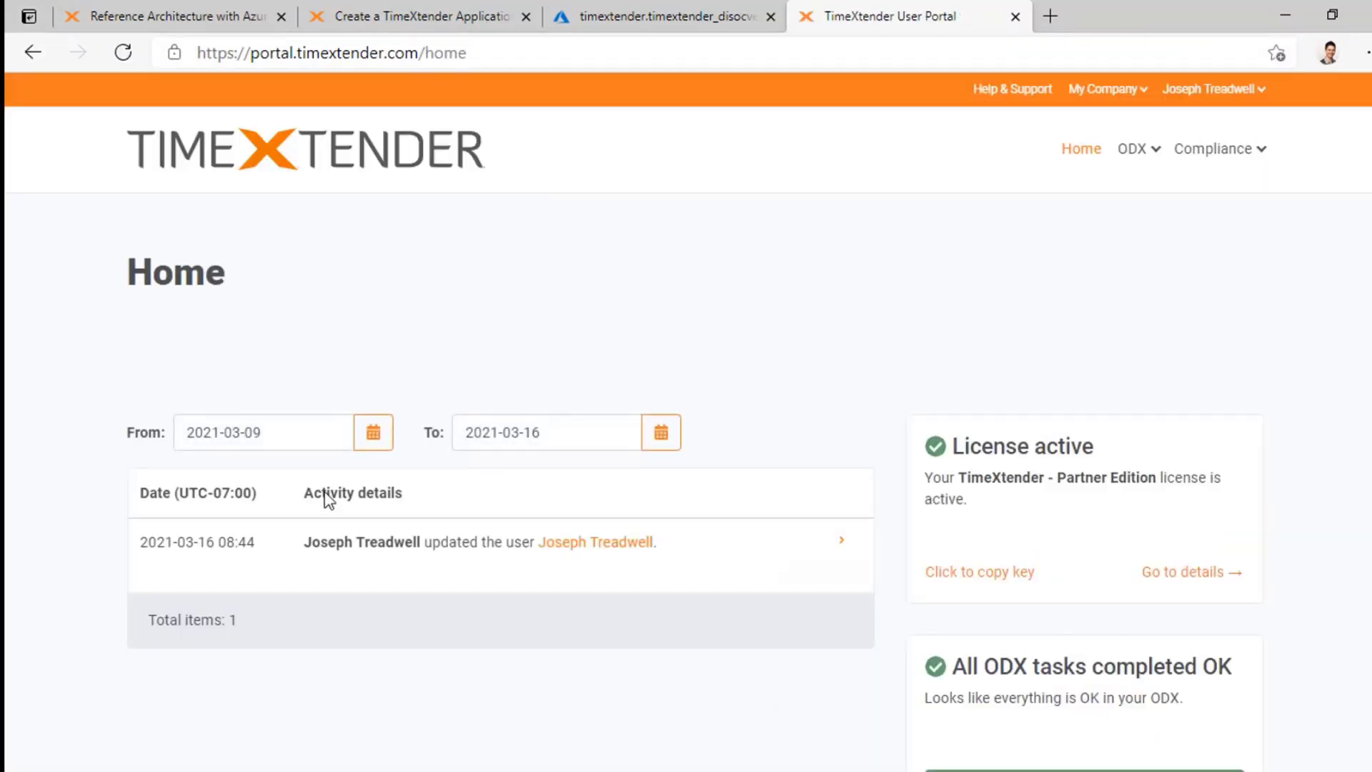
scroll(858, 307, down, 3)
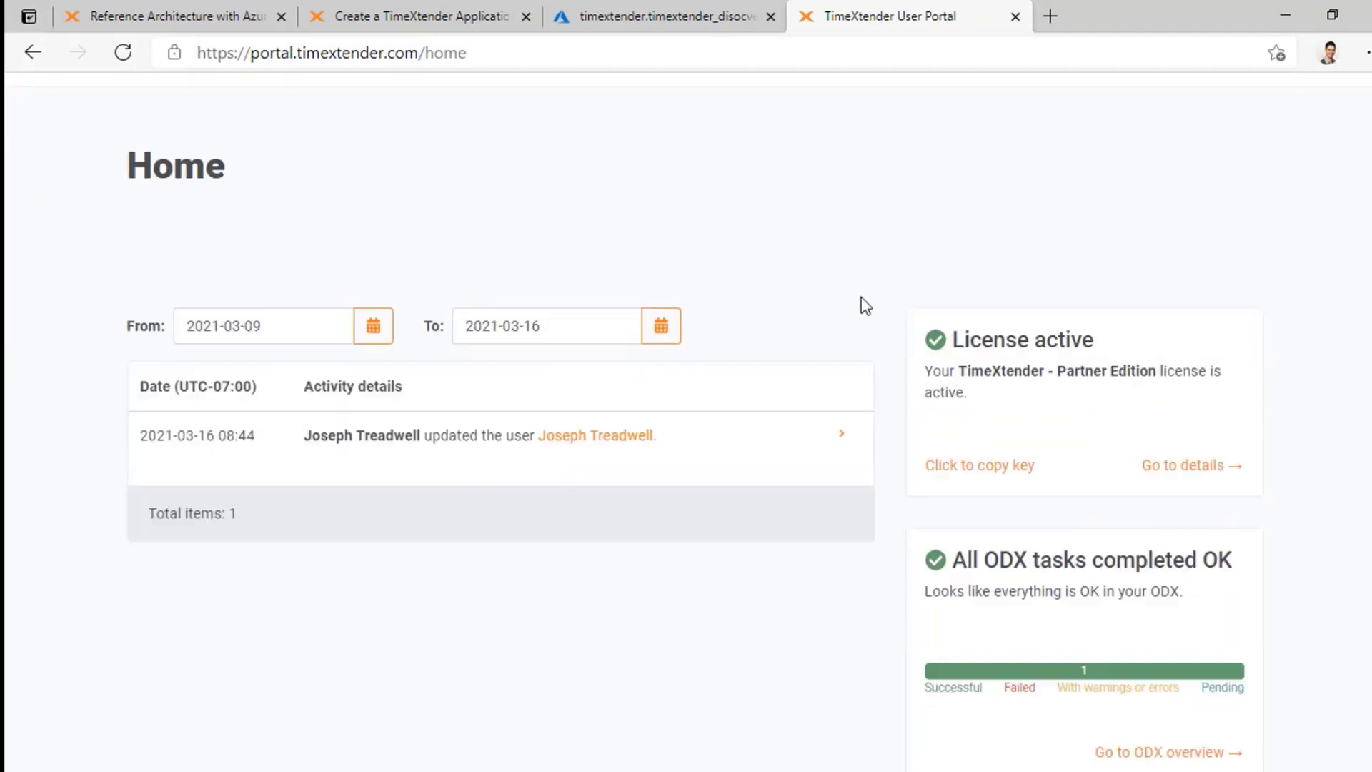
scroll(862, 300, up, 3)
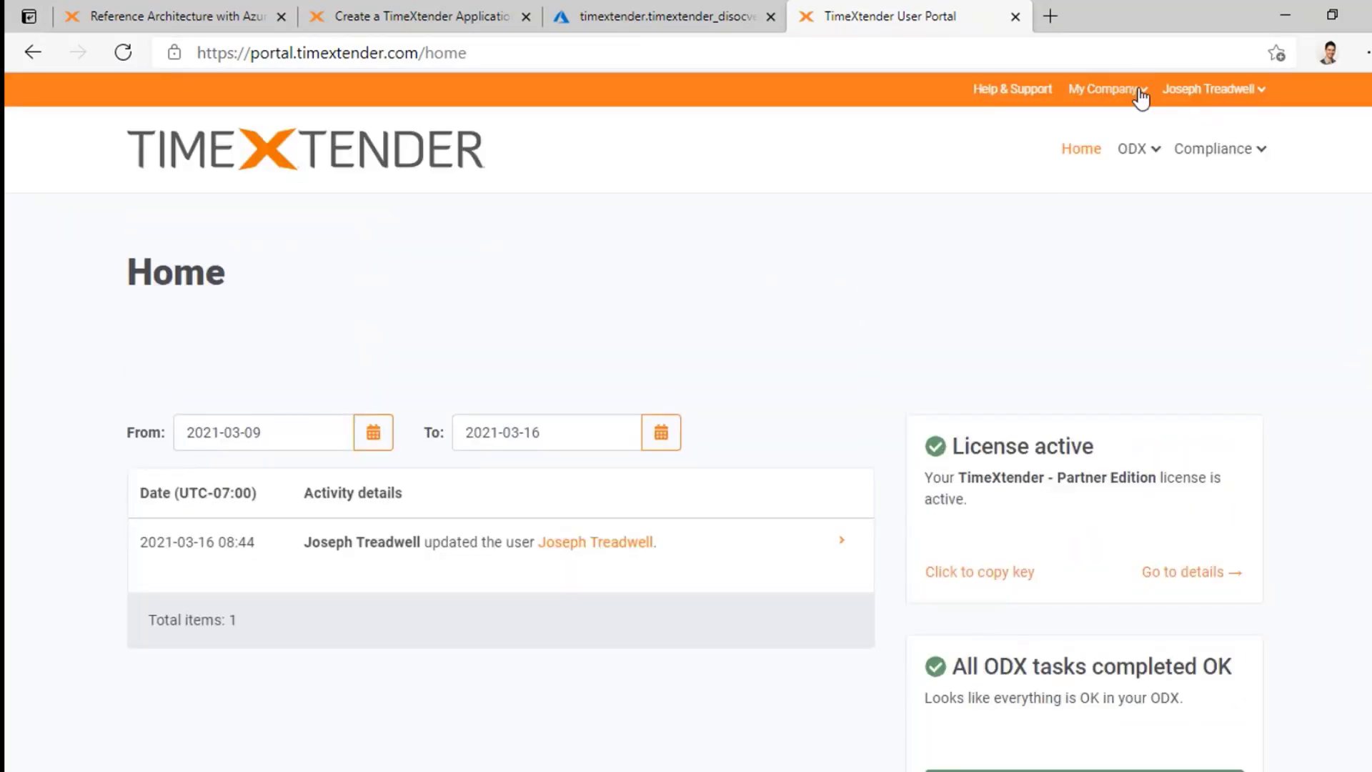
mouse_move(1147, 91)
click(1035, 131)
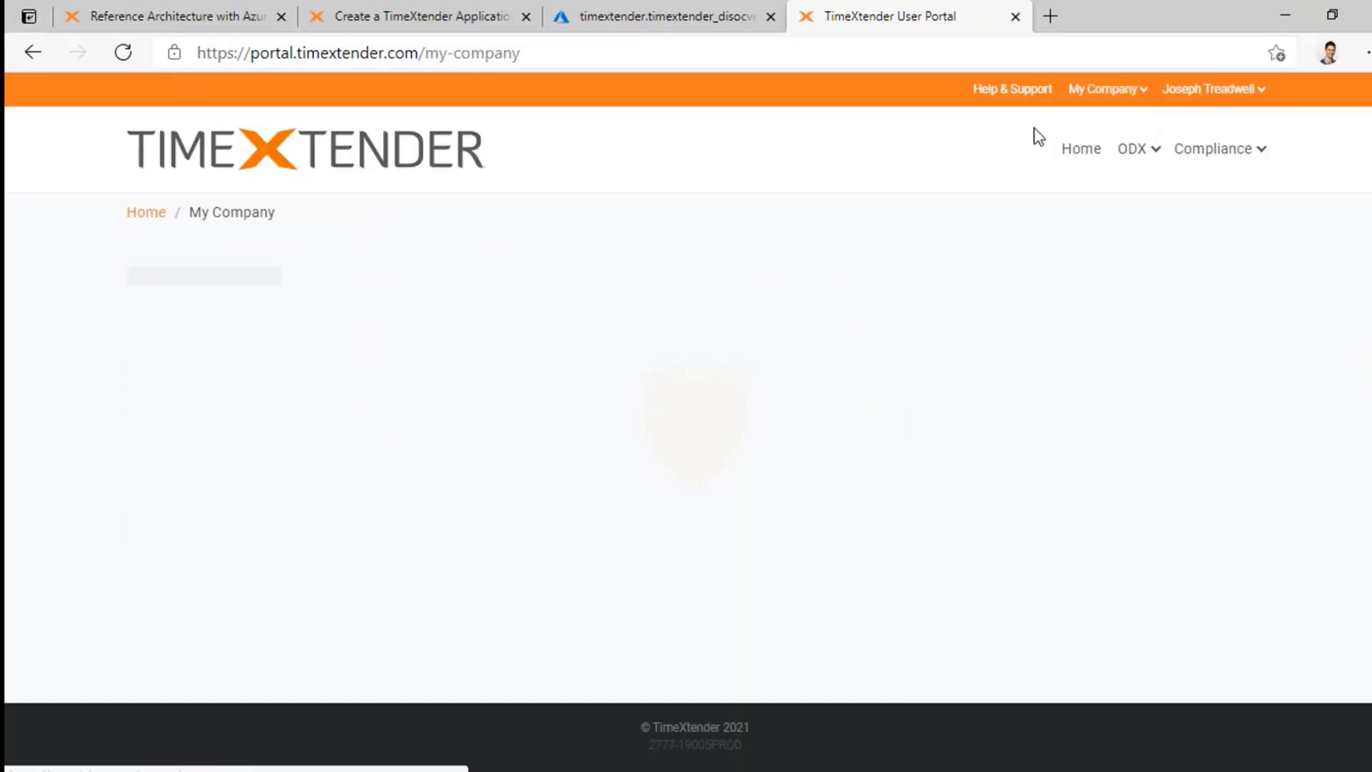
scroll(679, 343, down, 3)
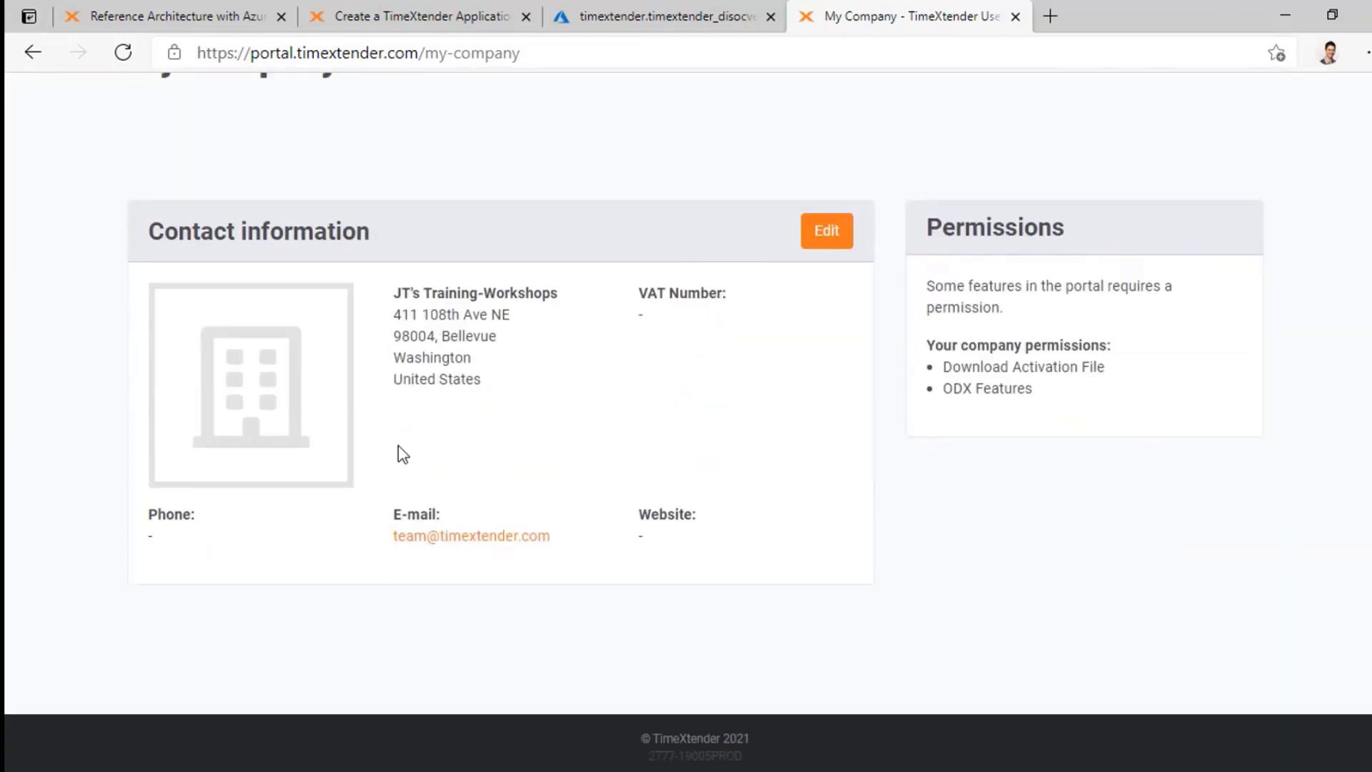
scroll(686, 334, down, 1)
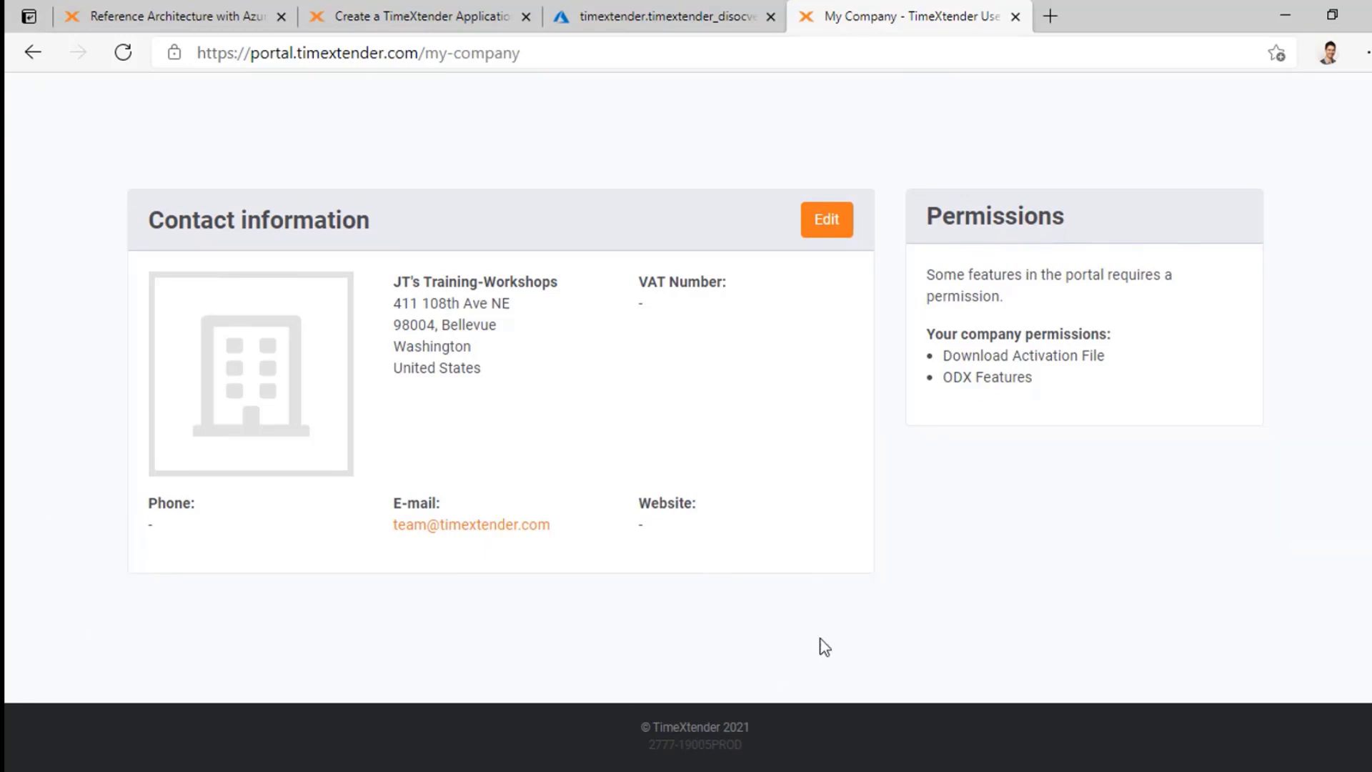
scroll(665, 358, up, 3)
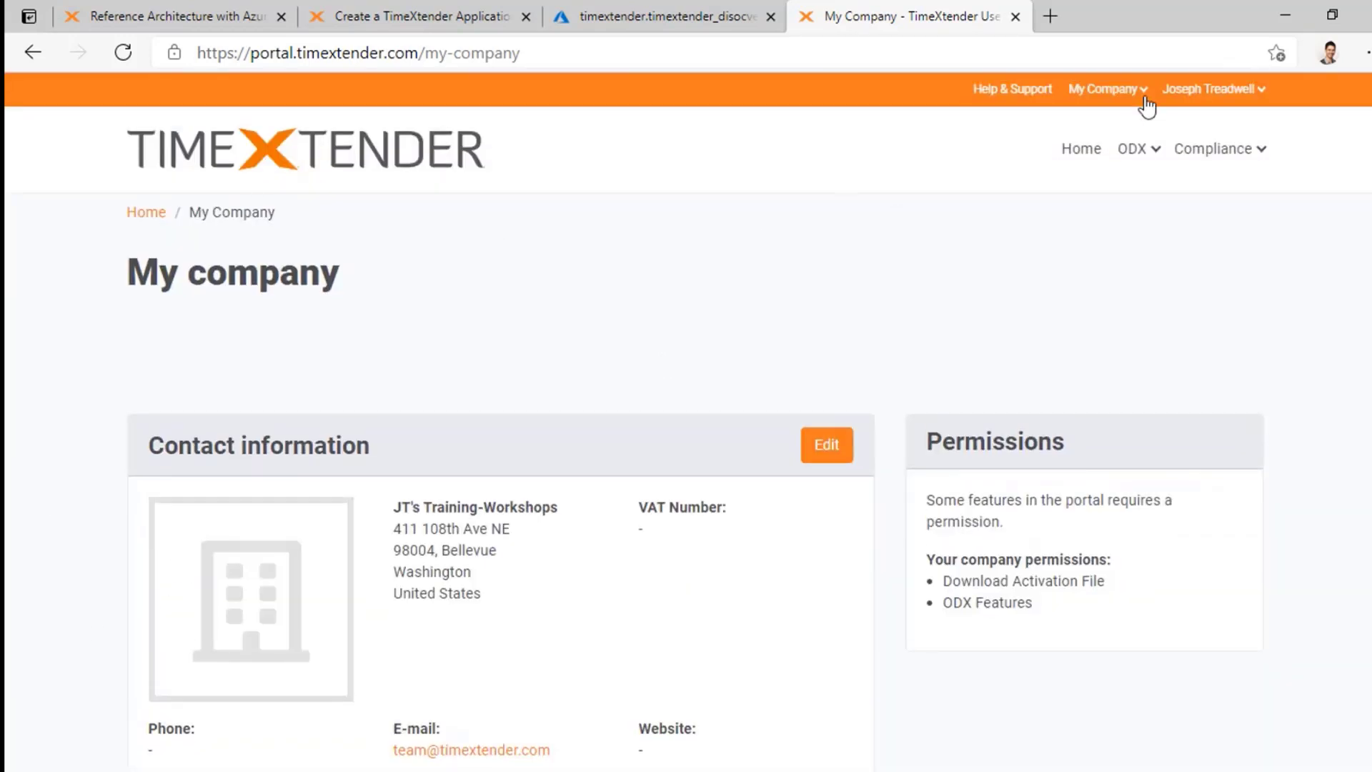
Step: Go to My Company > Licenses and copy the Partner Edition license key
click(1144, 92)
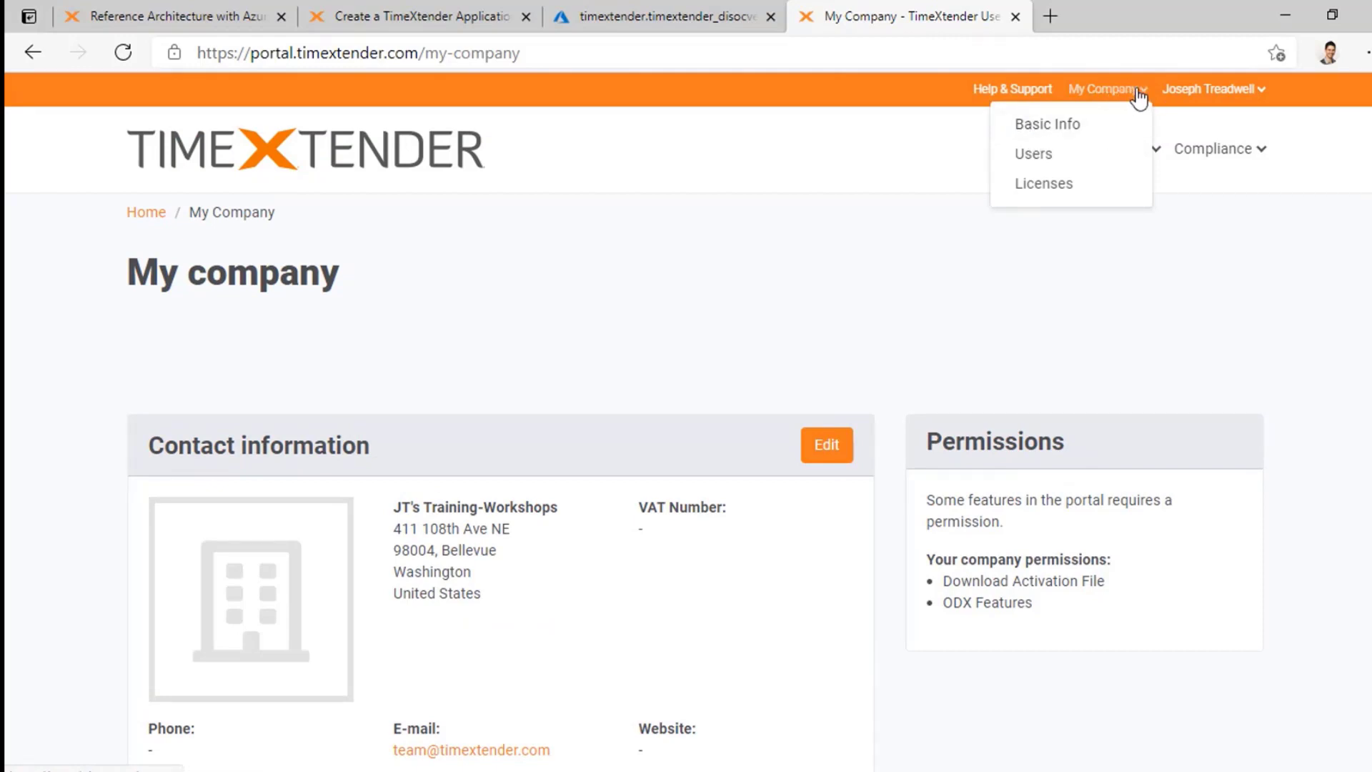
click(1045, 183)
scroll(763, 336, down, 2)
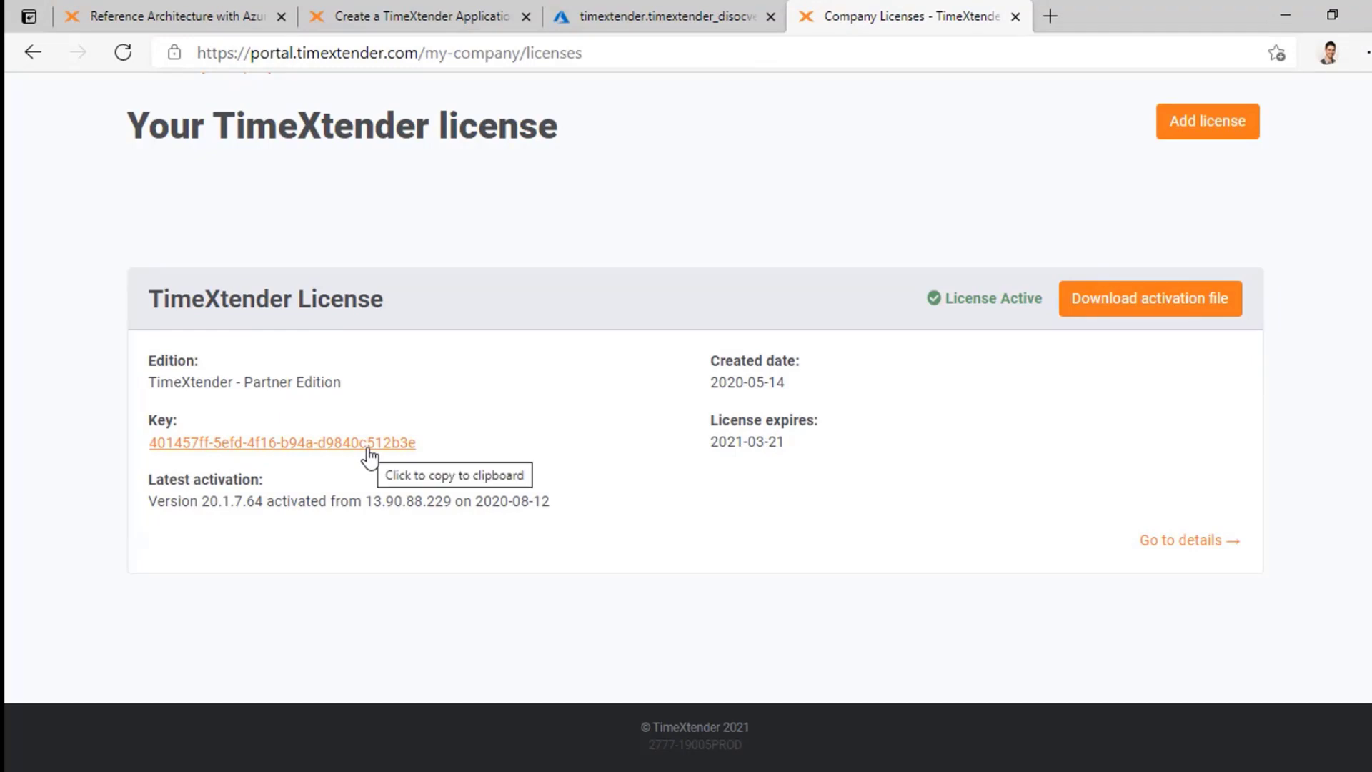
click(335, 445)
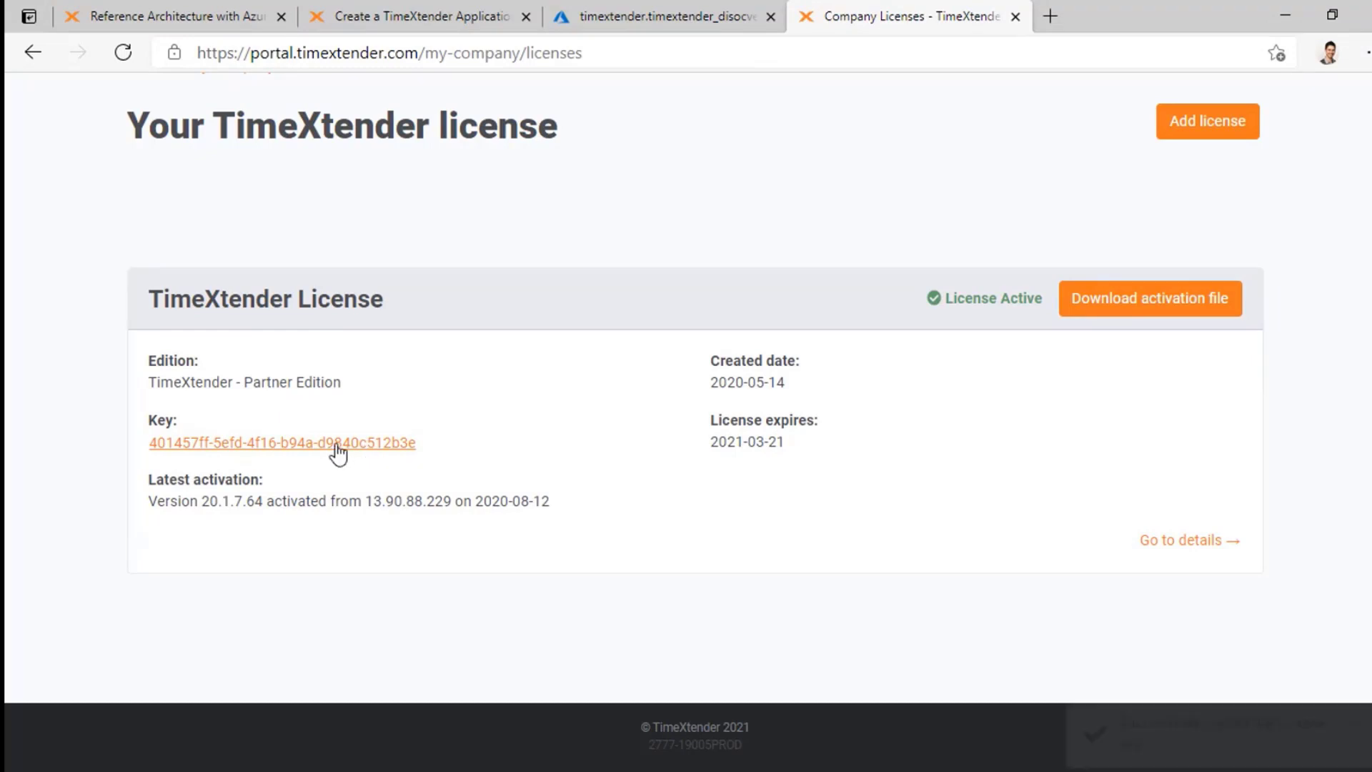
key(alt+Tab)
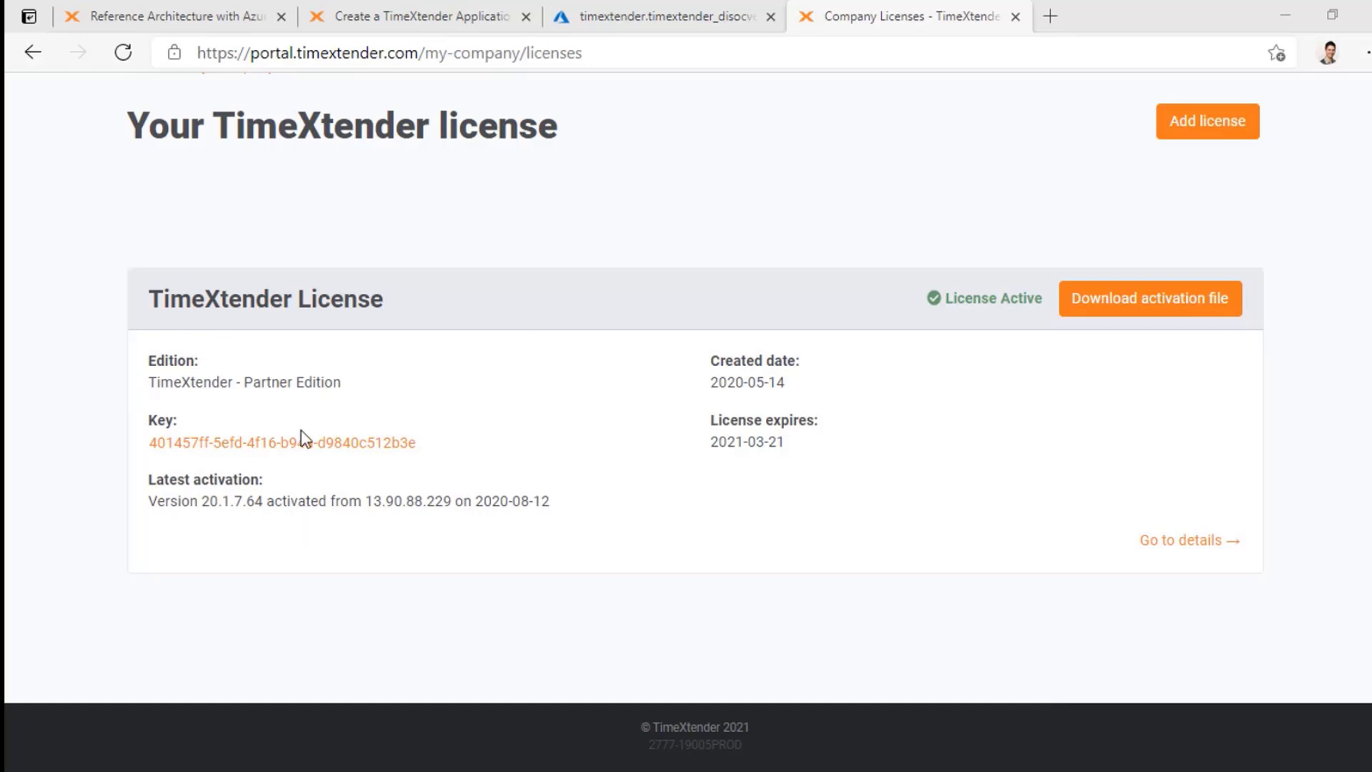
scroll(302, 436, up, 2)
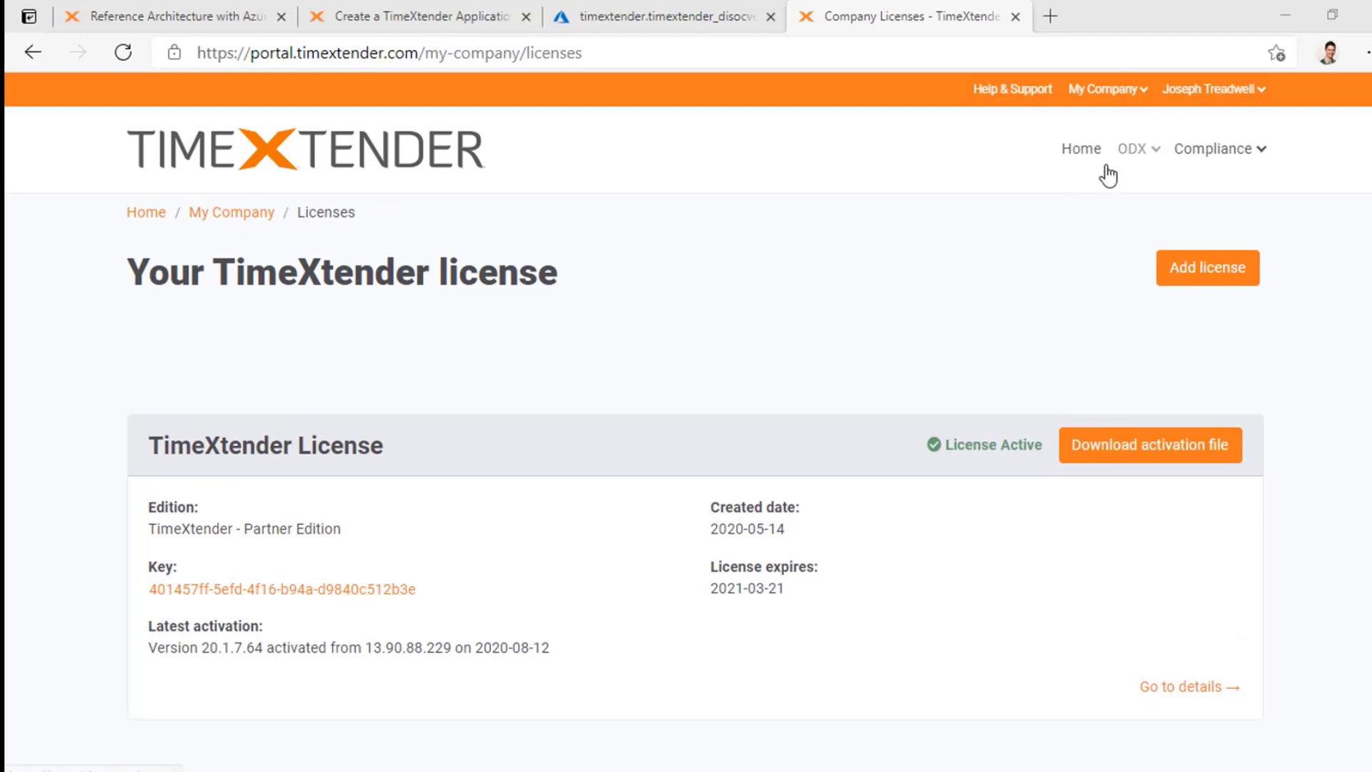
Step: Copy the Production repository's client secret from ODX > Repositories, then switch to the slides
click(1156, 149)
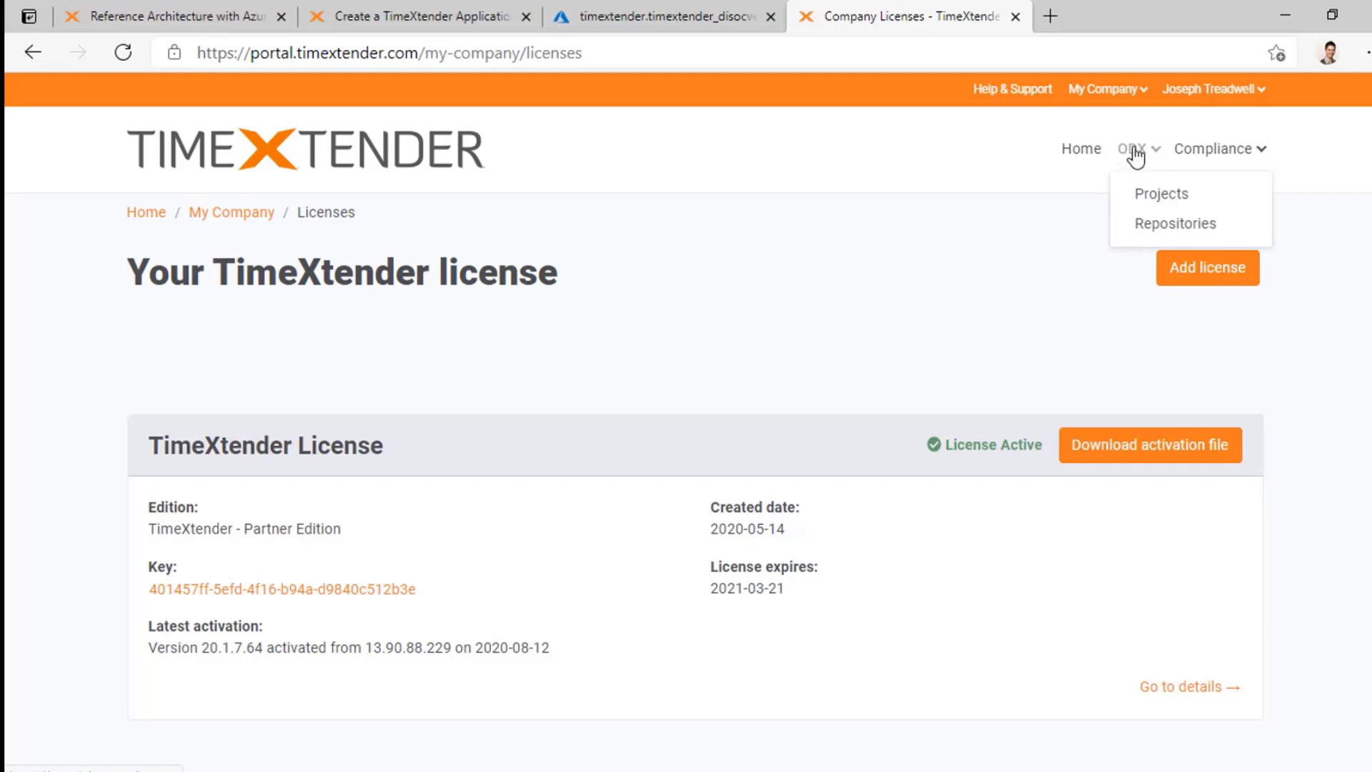
click(1207, 226)
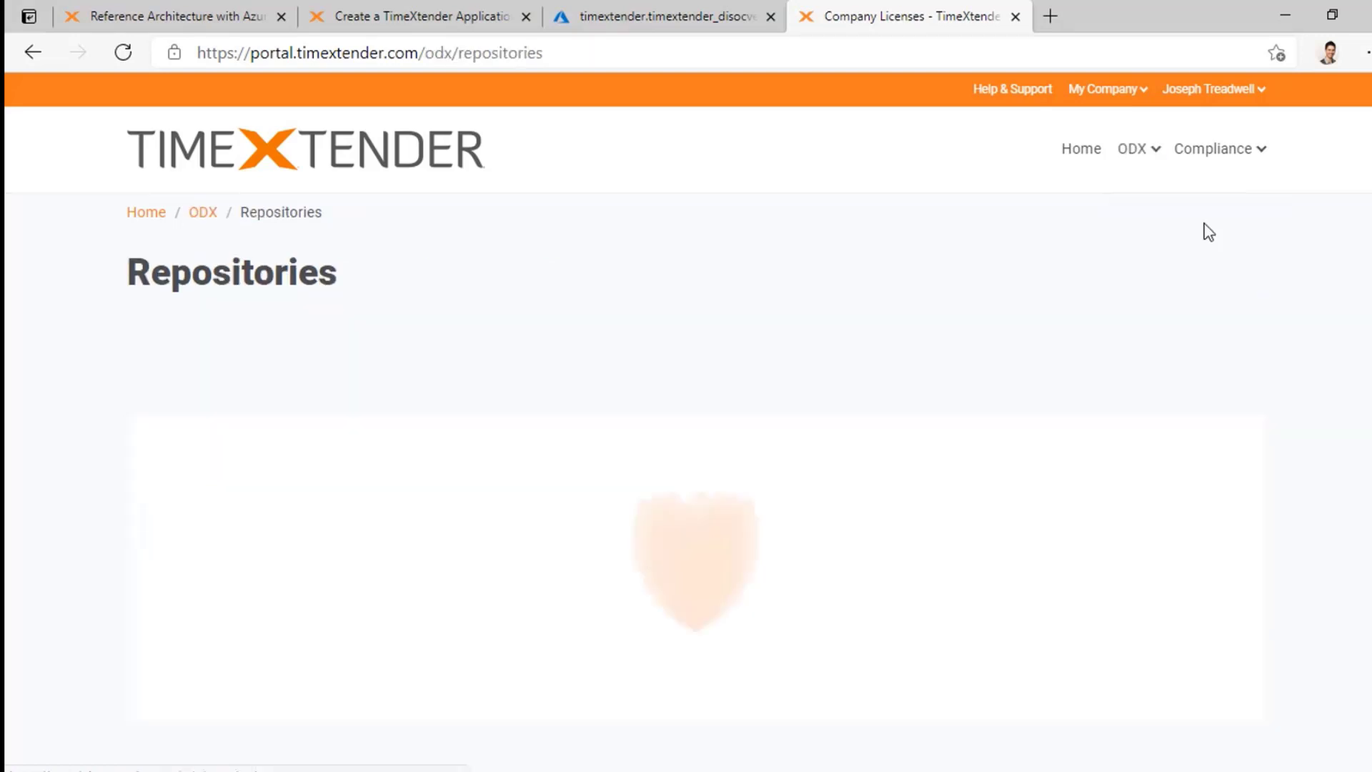
scroll(631, 281, down, 2)
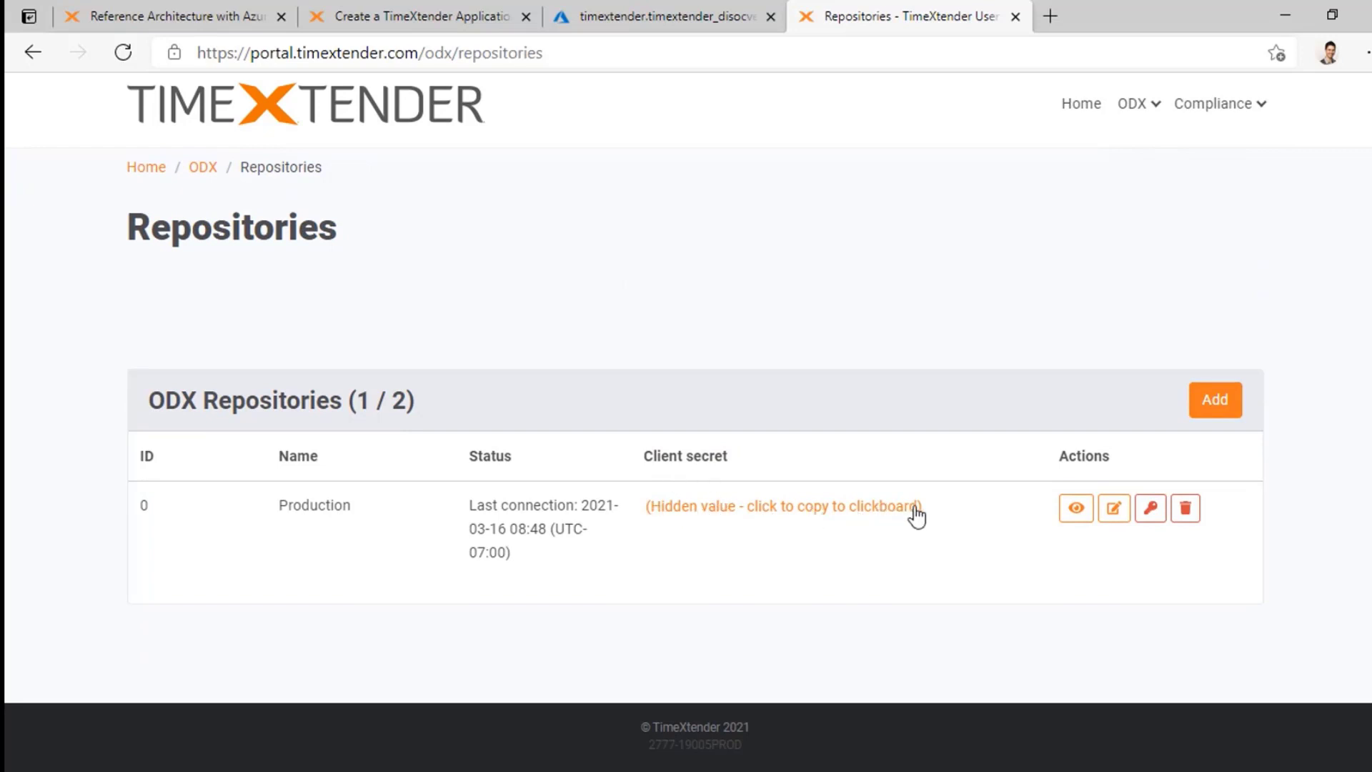
click(795, 509)
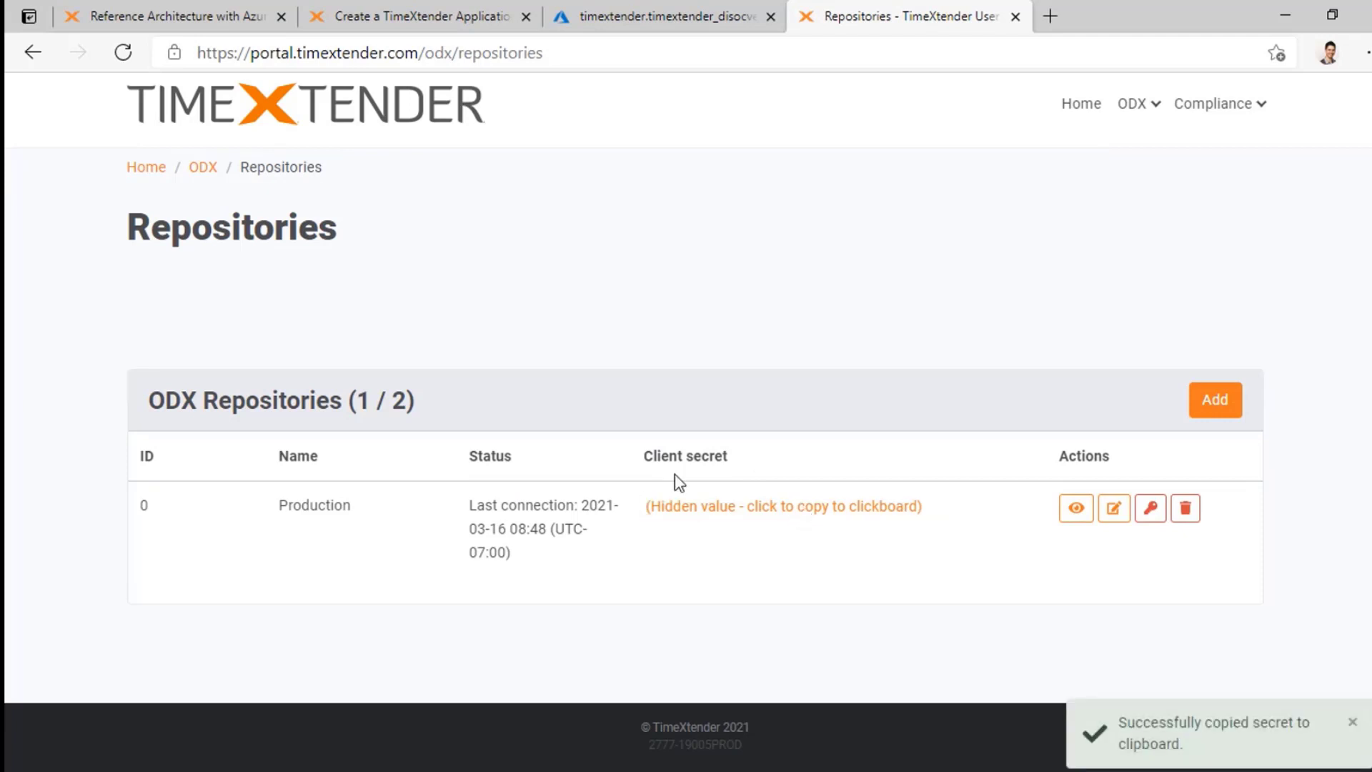
key(alt+Tab)
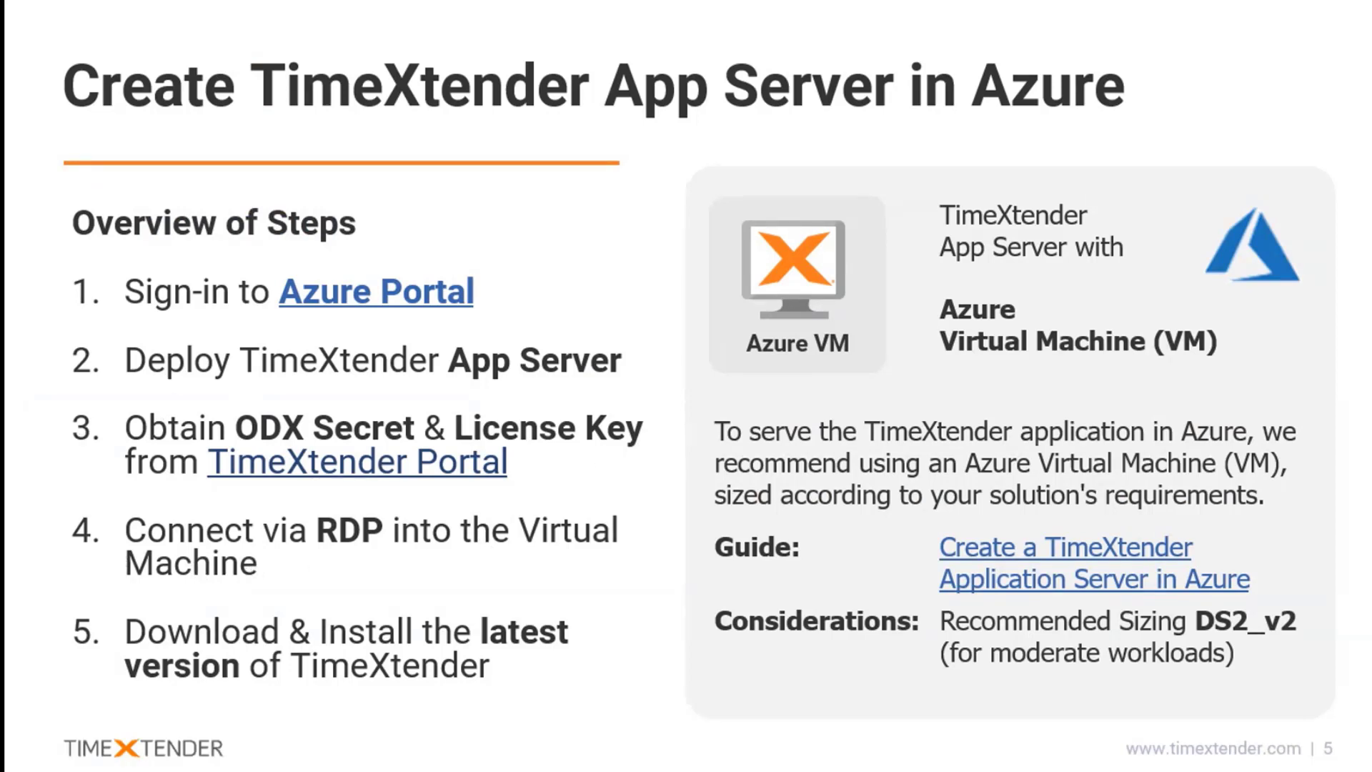
Step: Watch the TXTuesdays1 deployment until it succeeds, then go back to the Repositories tab
key(alt+Tab)
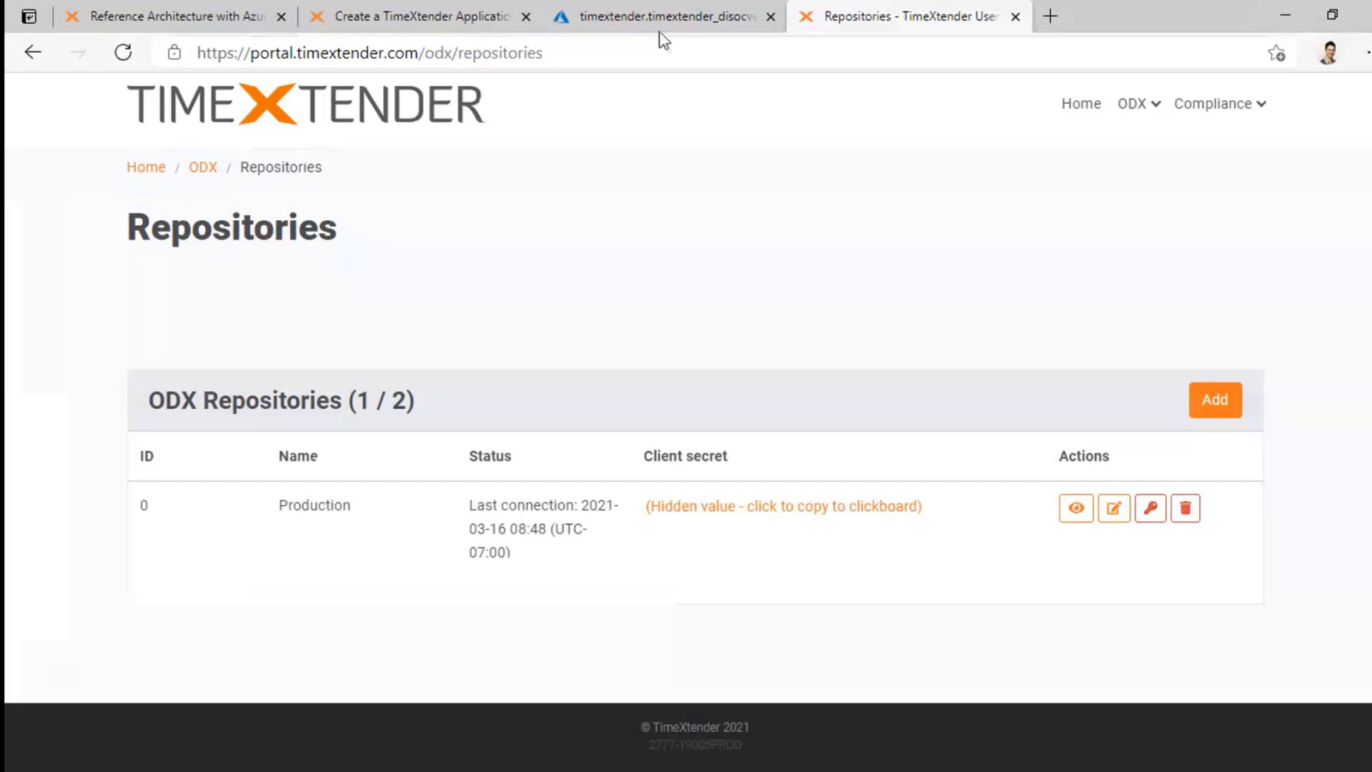
click(659, 18)
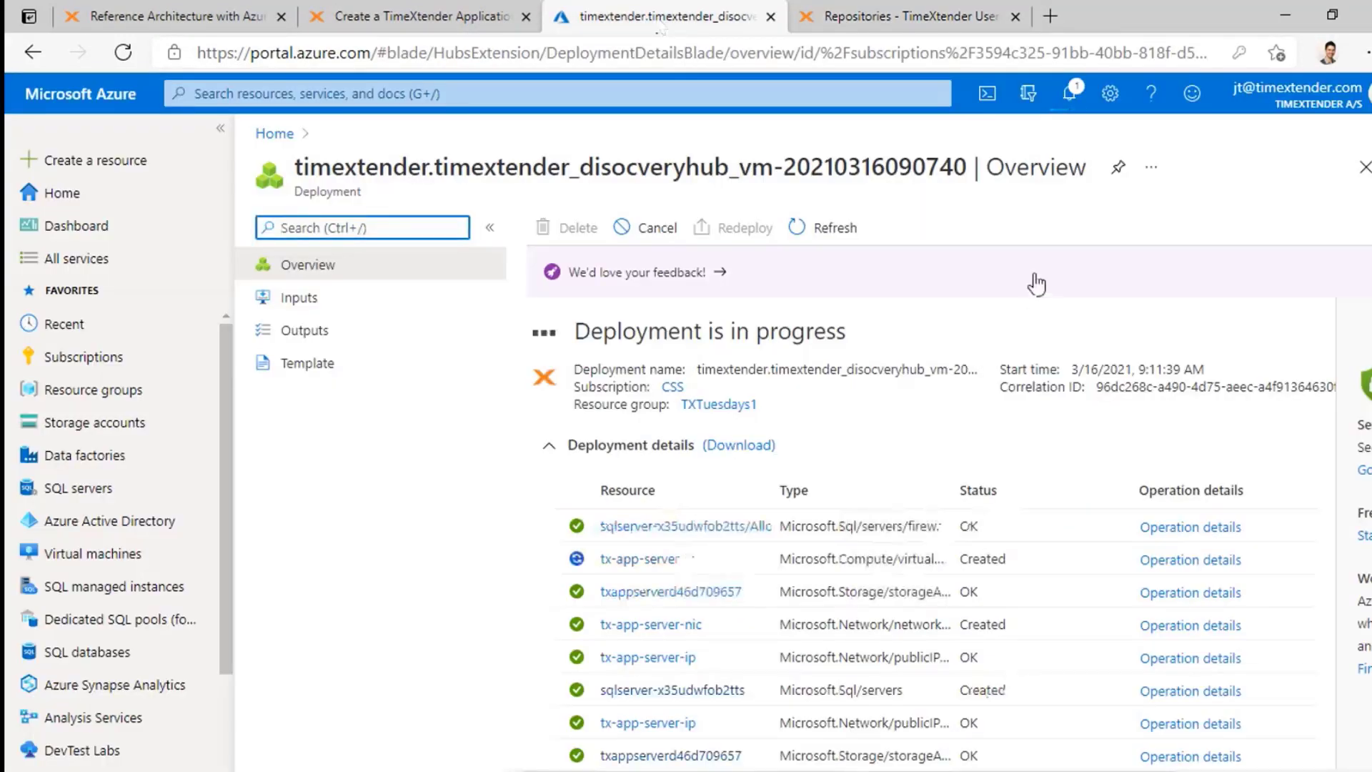
scroll(1063, 372, down, 2)
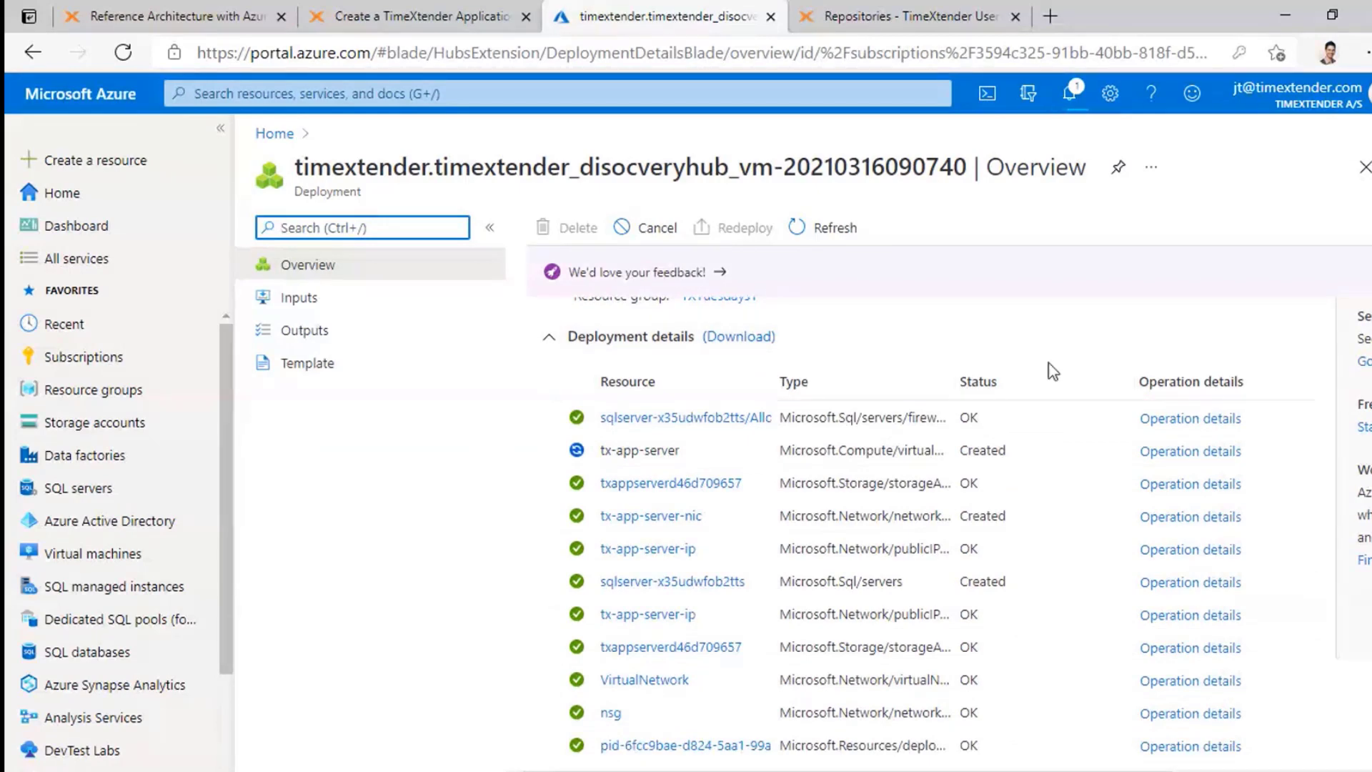
scroll(1092, 475, up, 2)
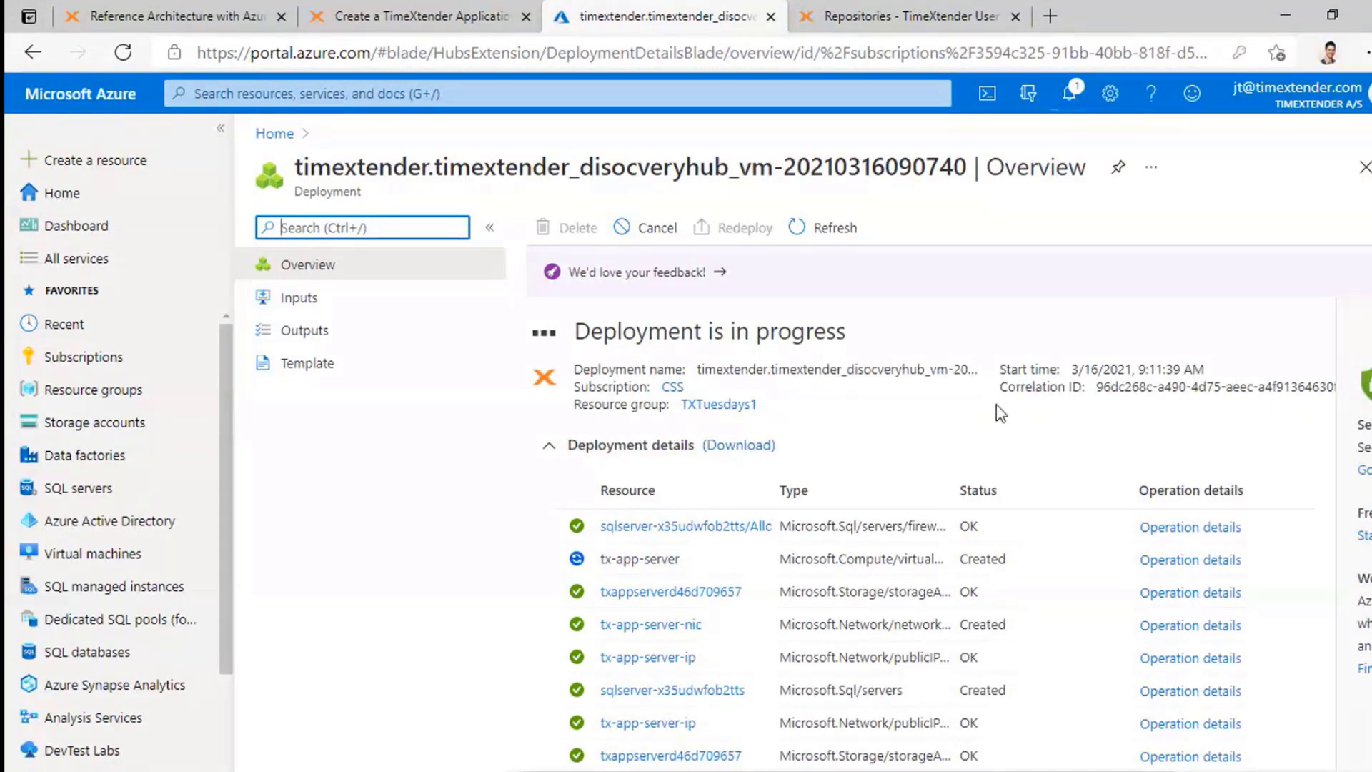
scroll(888, 427, down, 1)
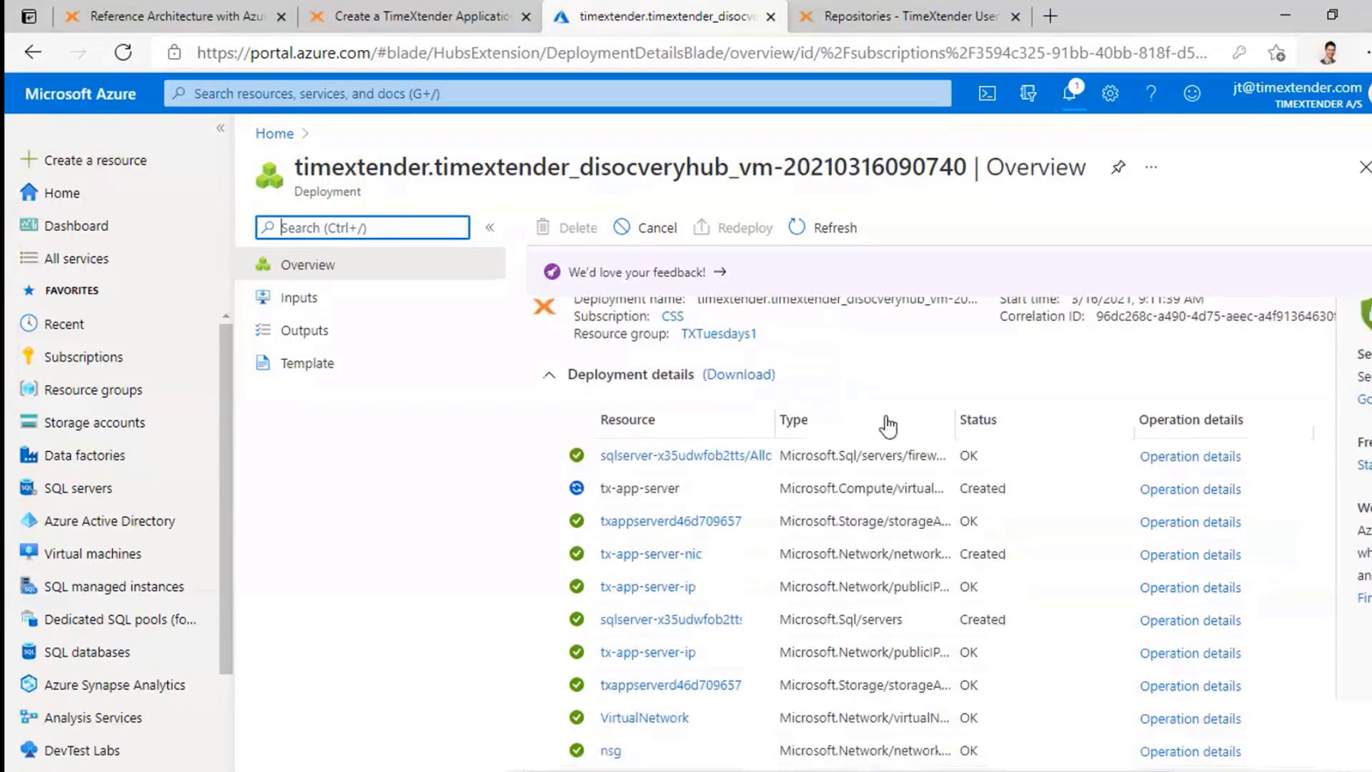
scroll(893, 422, up, 1)
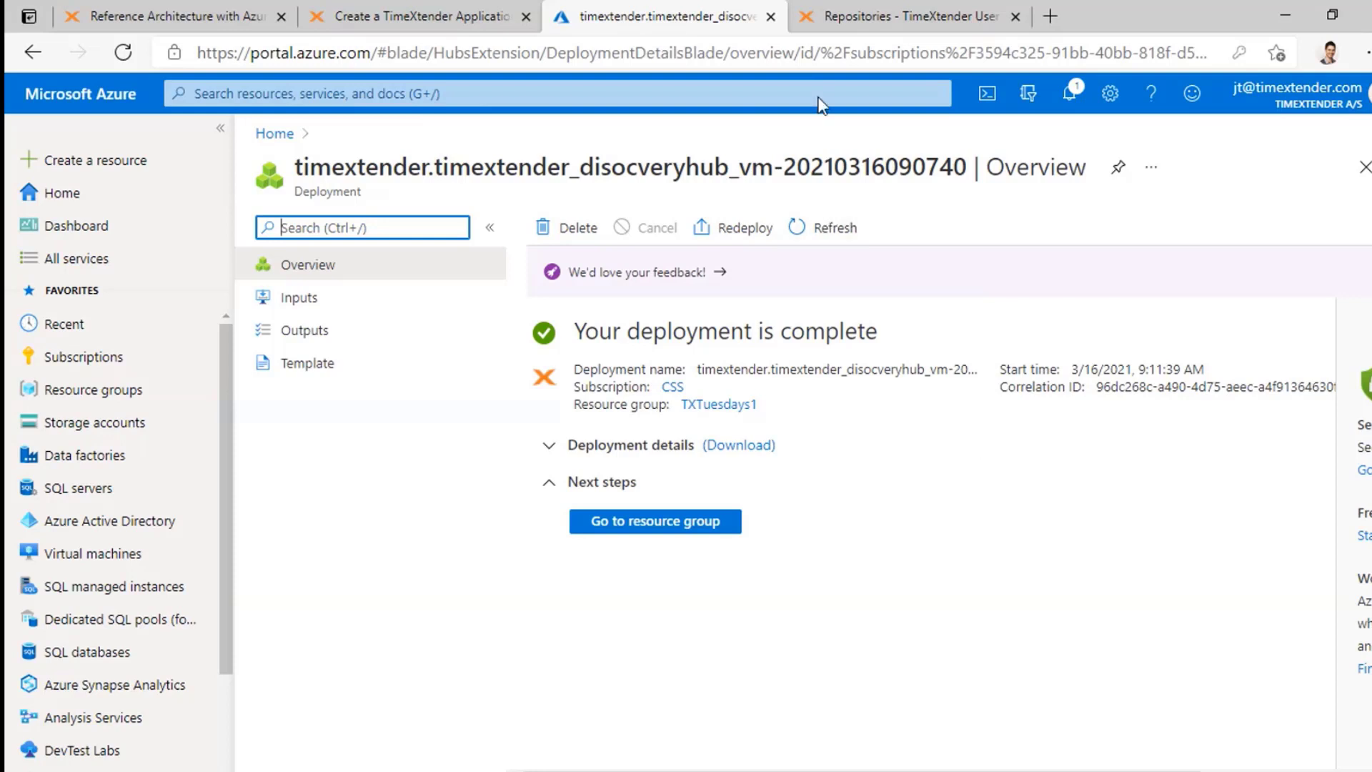
click(863, 19)
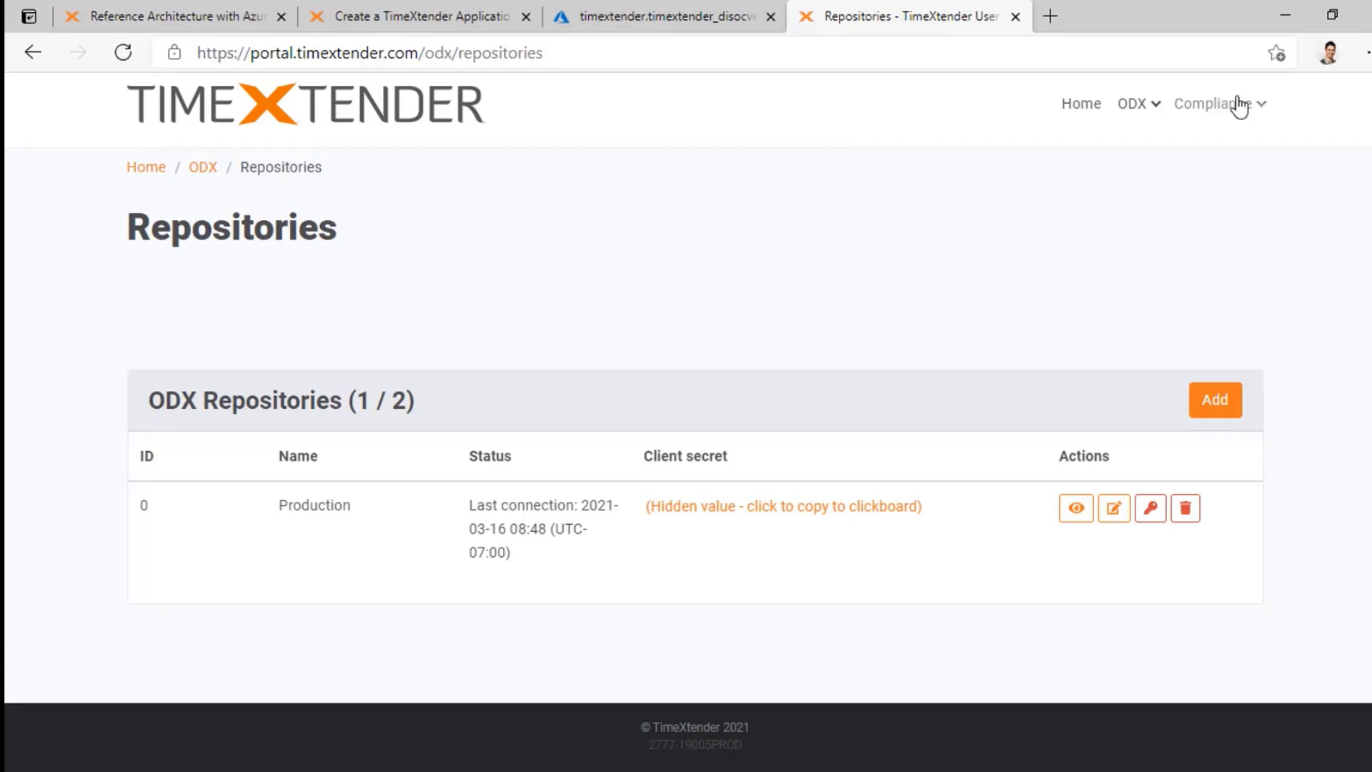
Step: Scroll to the top of Repositories and switch to the Azure deployment tab showing completion
scroll(1115, 197, up, 1)
scroll(1120, 205, up, 1)
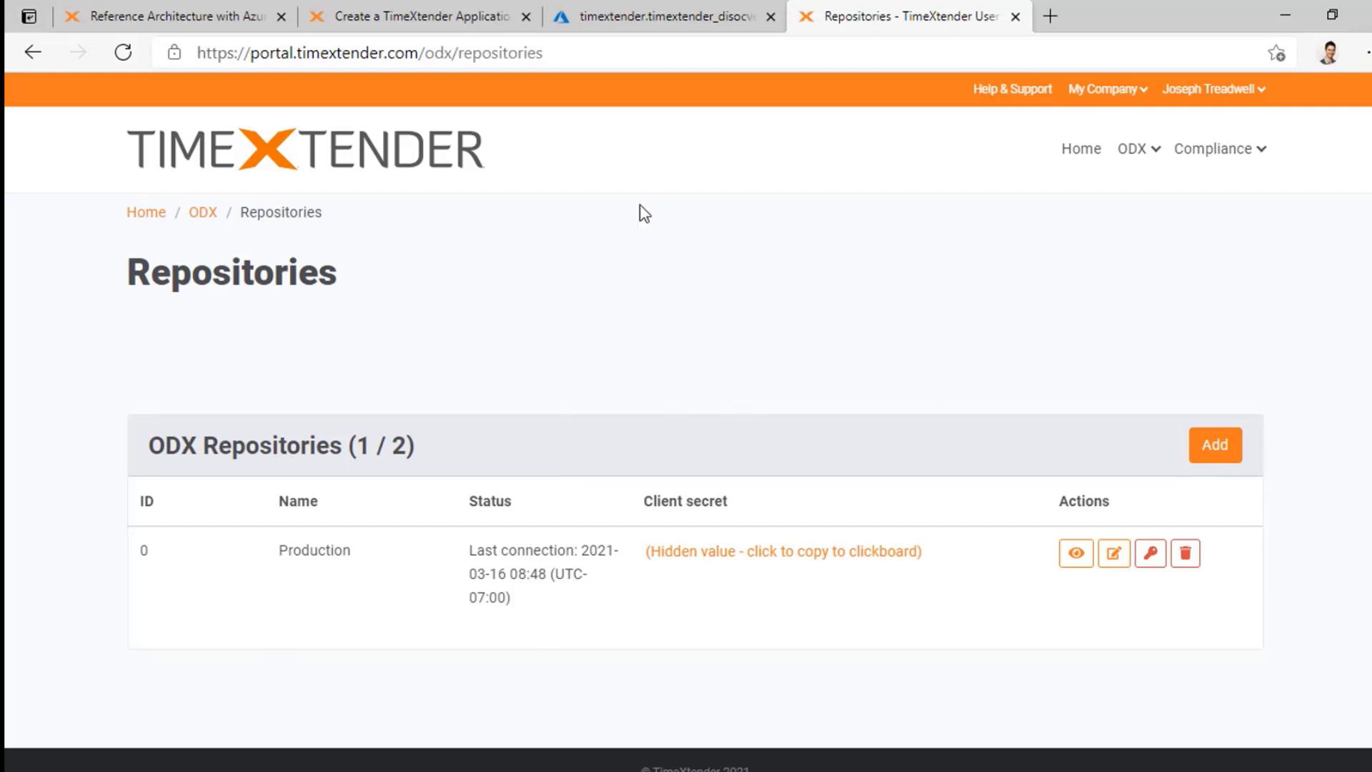
click(623, 18)
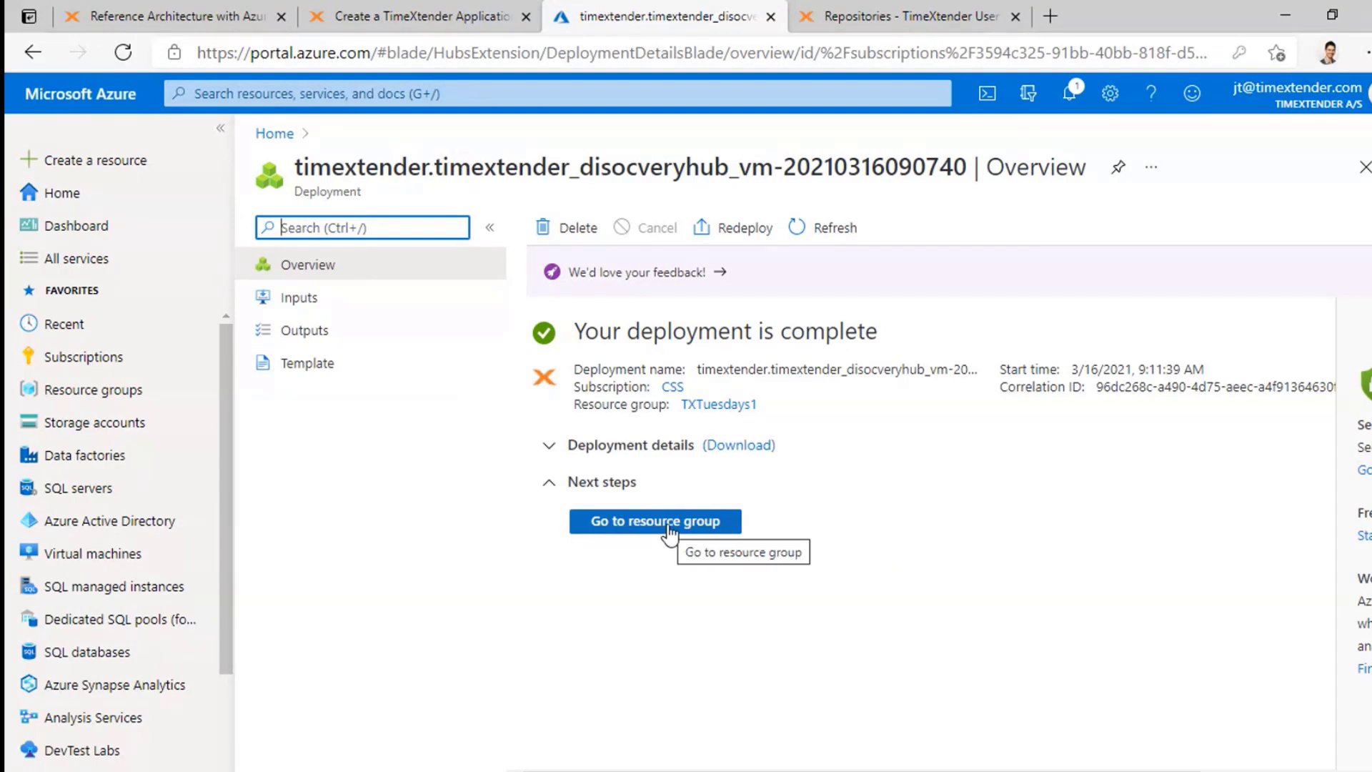
Step: Open the TXTuesdays1 resource group and highlight its name
click(624, 527)
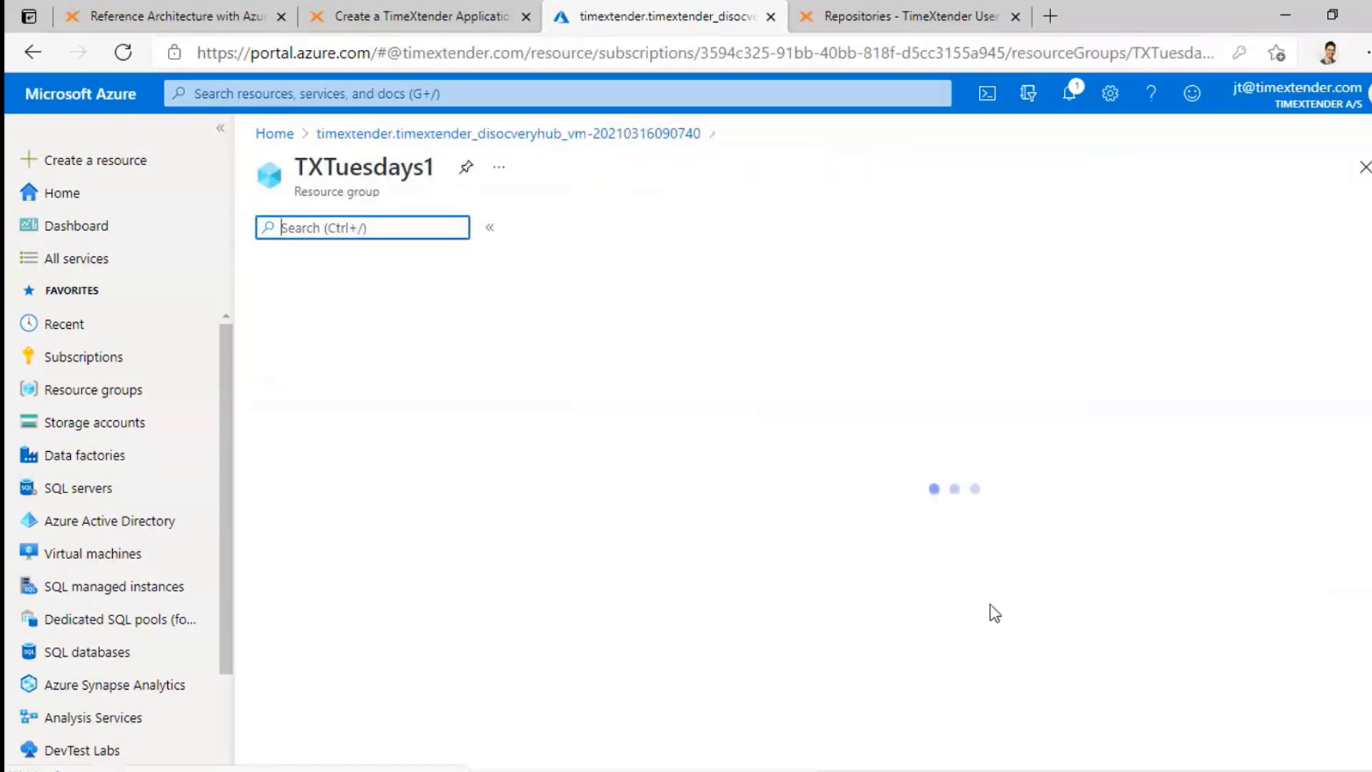
scroll(761, 564, down, 3)
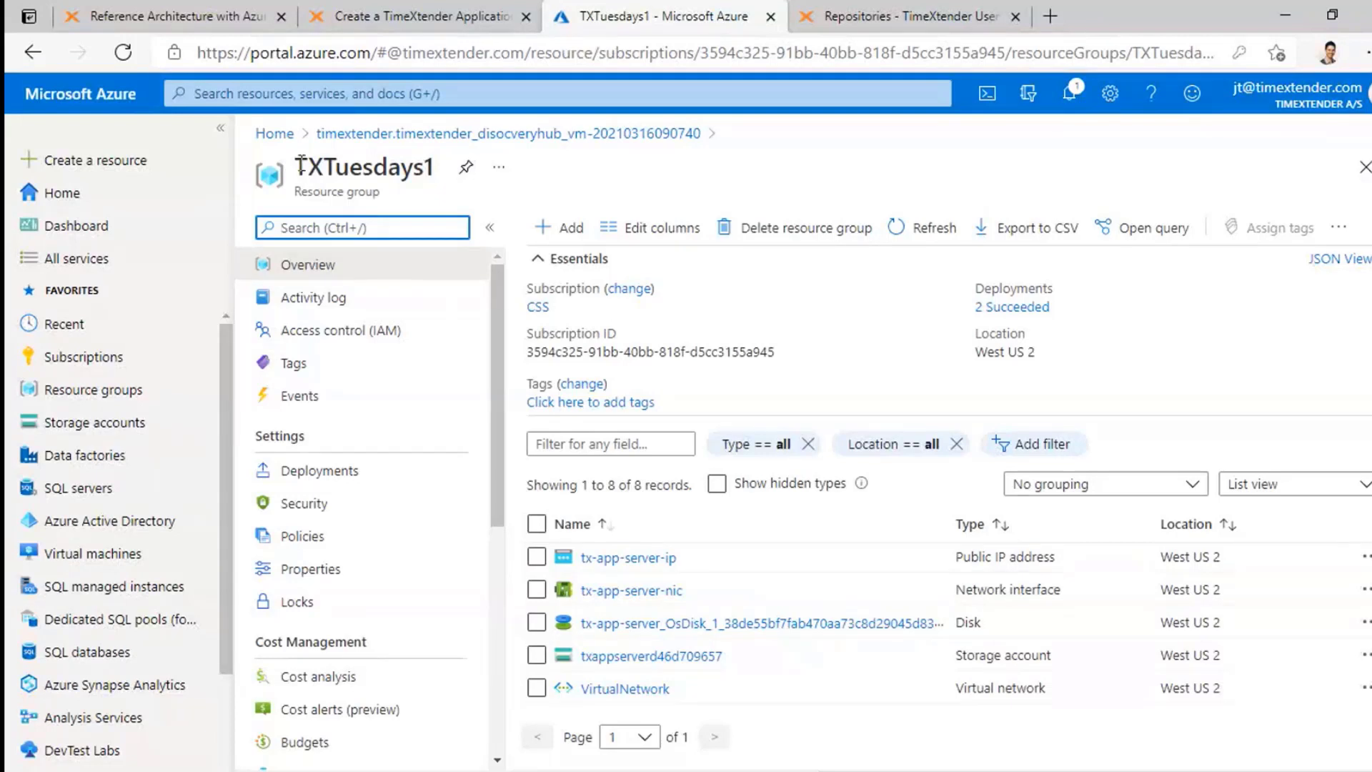
drag(301, 164, 433, 151)
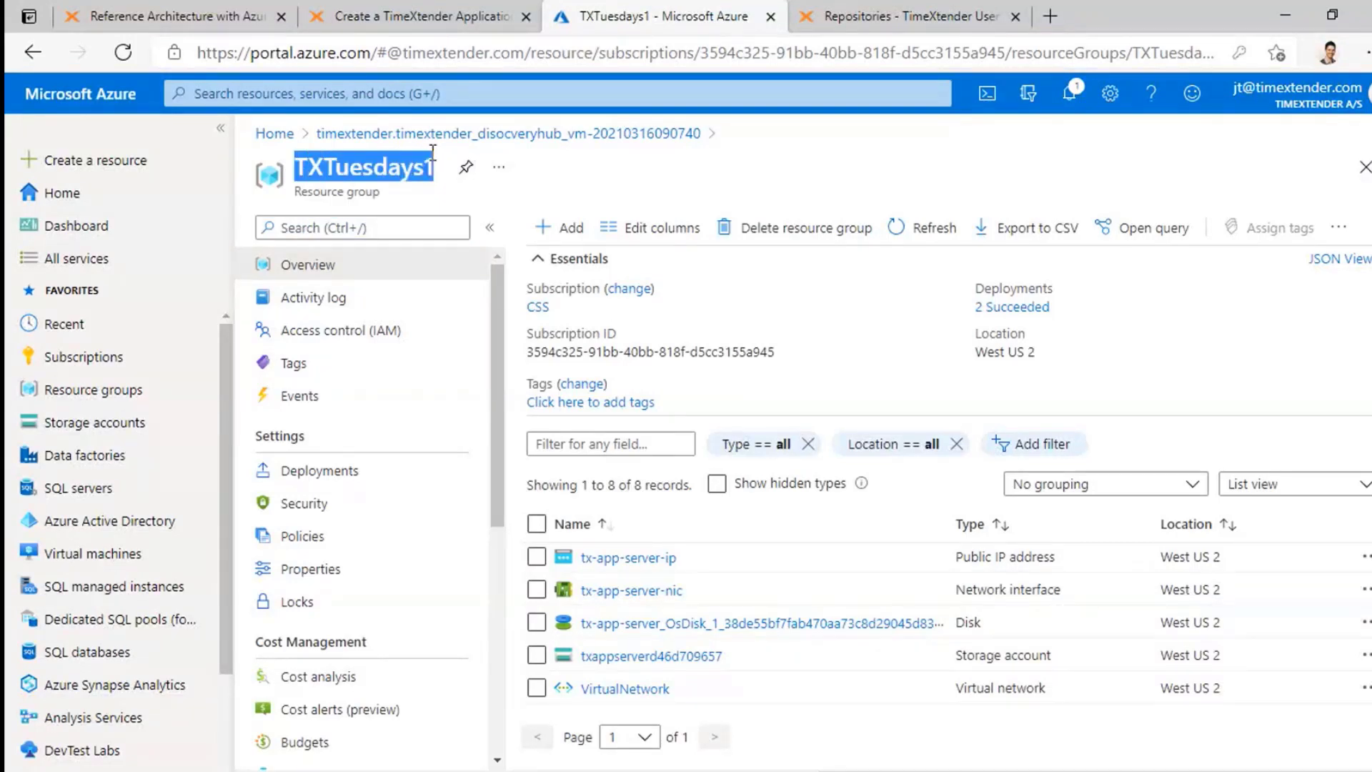
click(395, 165)
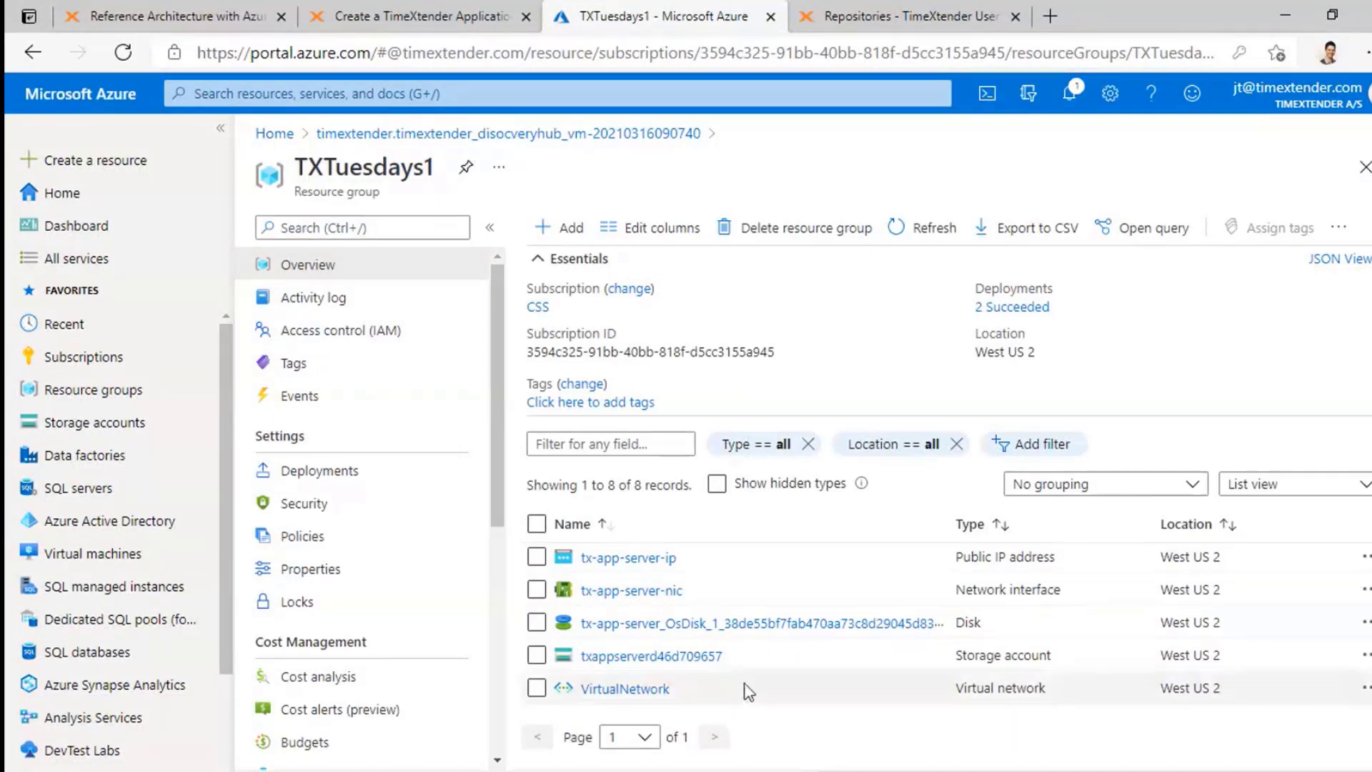
Step: Look over the group's resources and open the tx-app-server virtual machine
scroll(749, 687, up, 2)
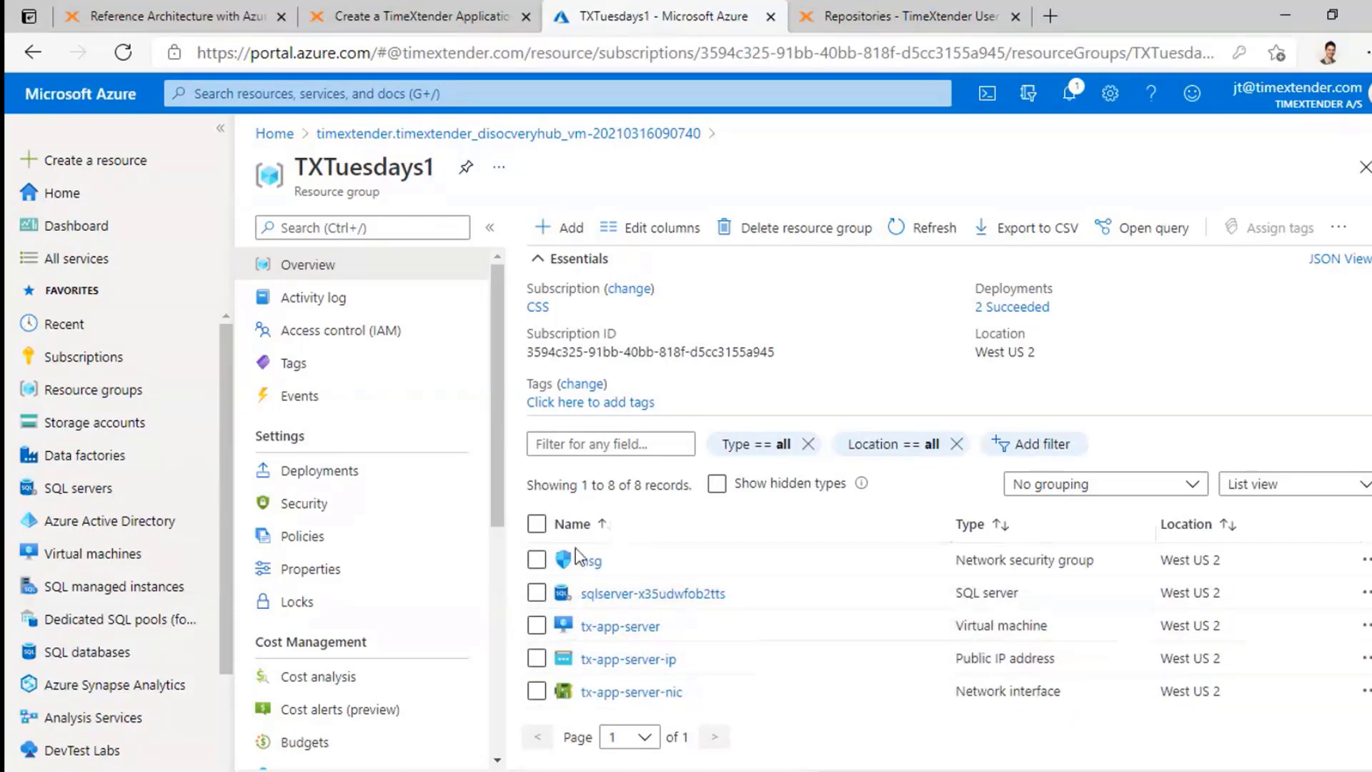
scroll(688, 704, down, 3)
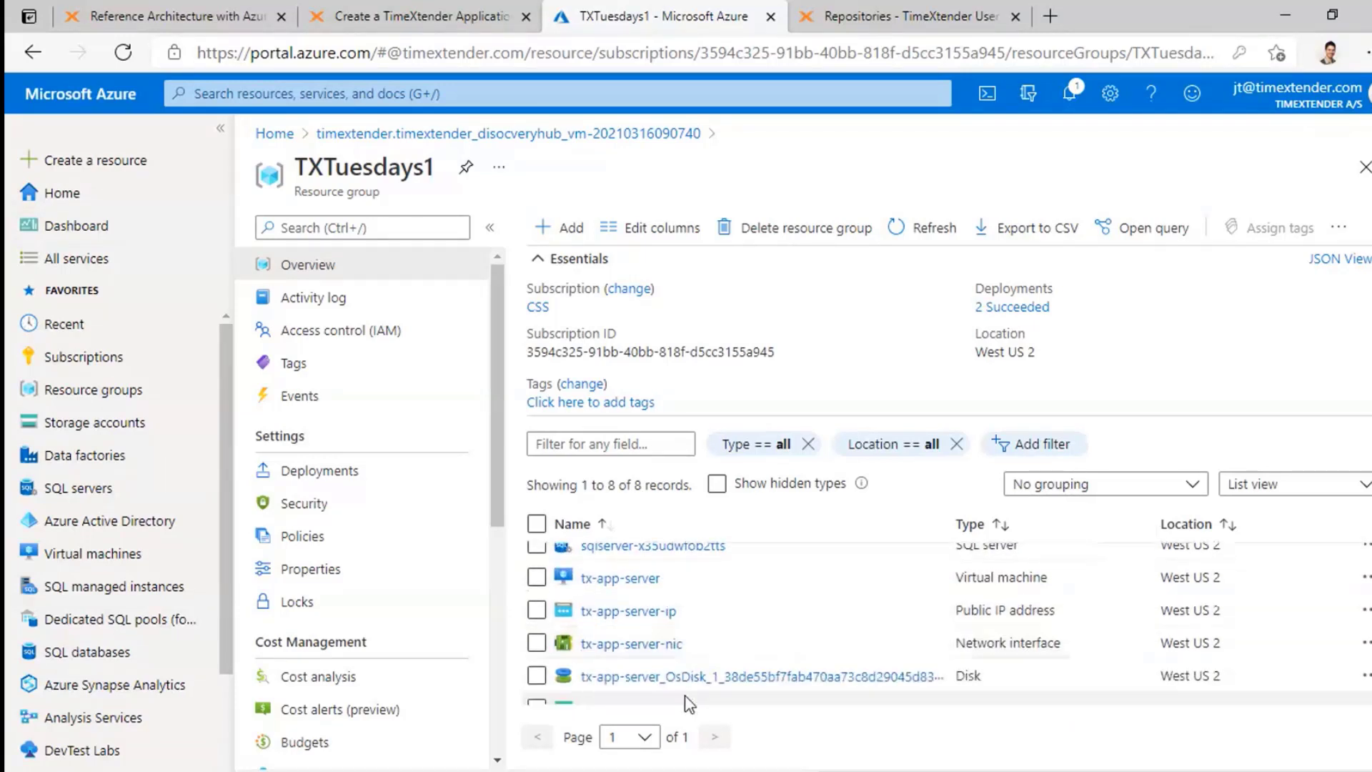
scroll(649, 645, up, 3)
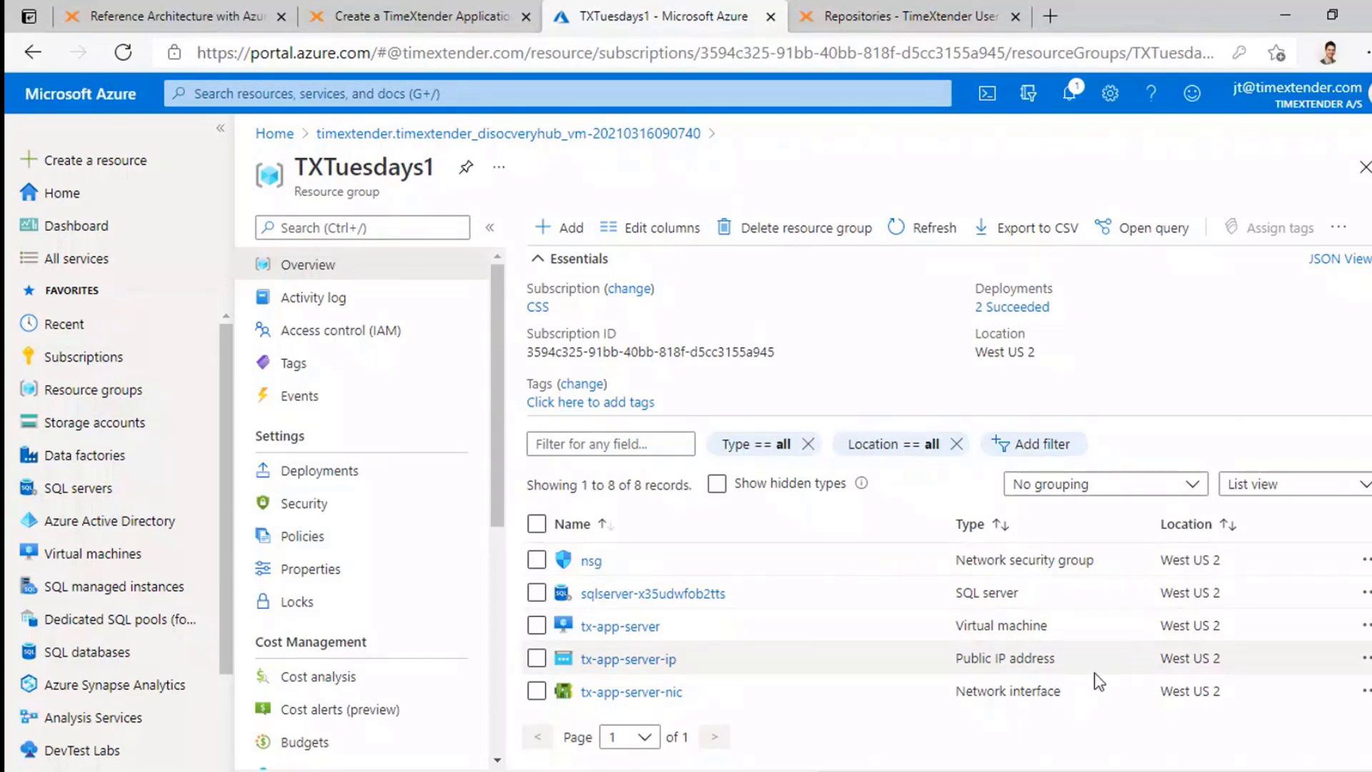
scroll(1106, 681, down, 3)
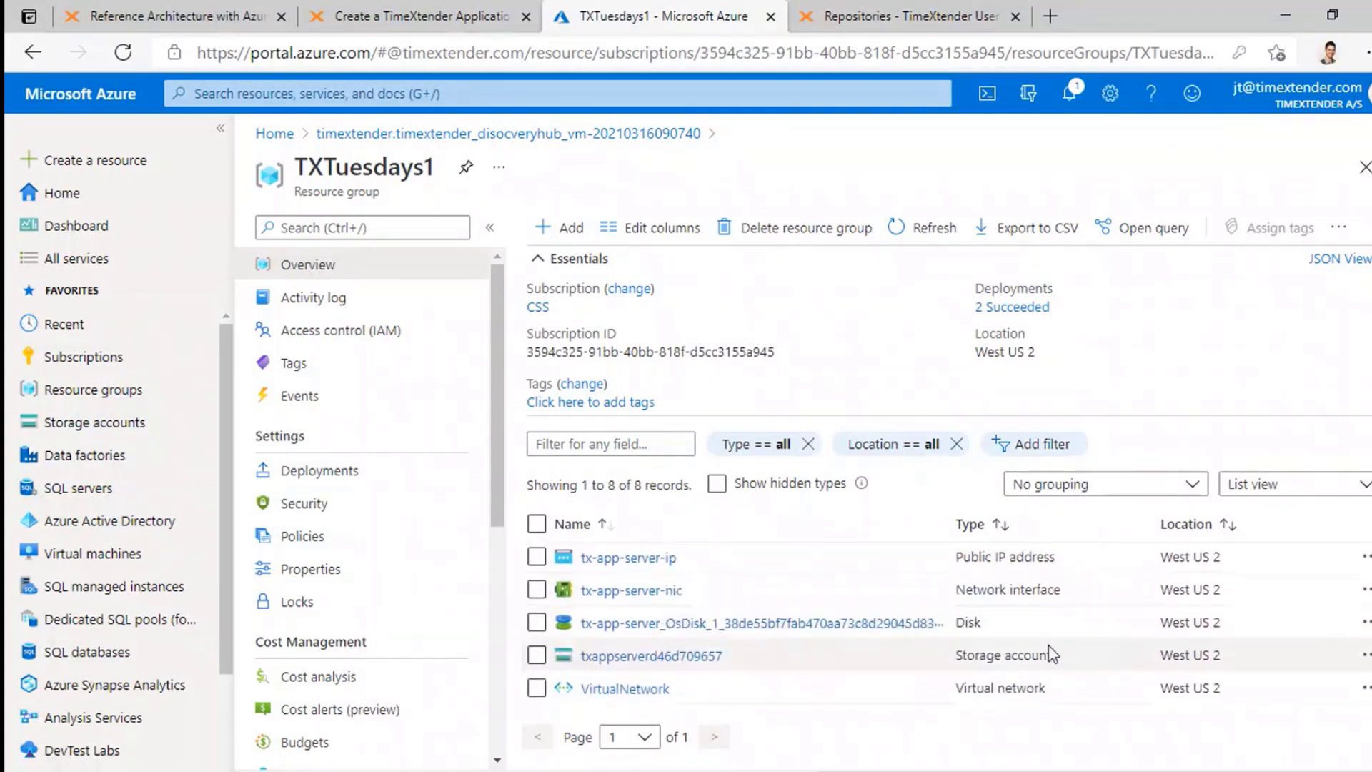
scroll(1057, 683, up, 3)
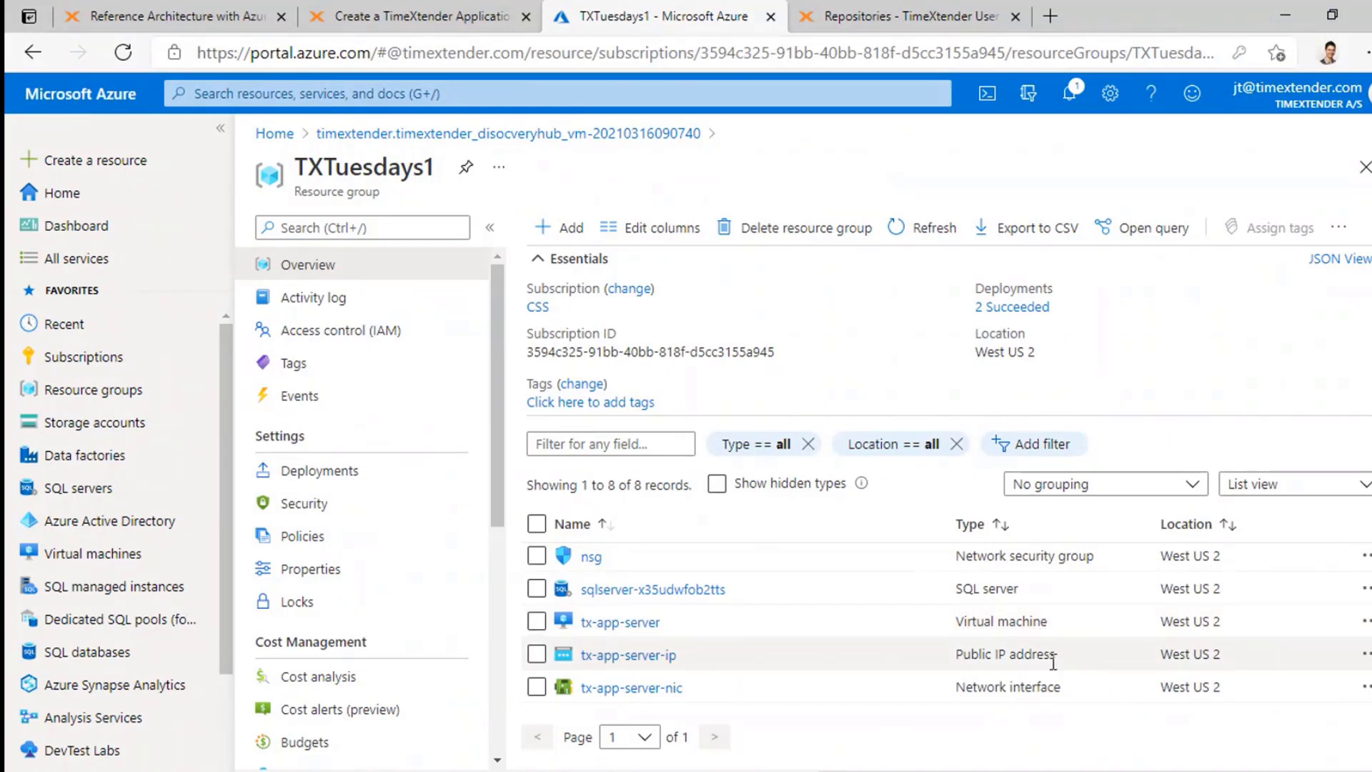
scroll(1053, 662, down, 1)
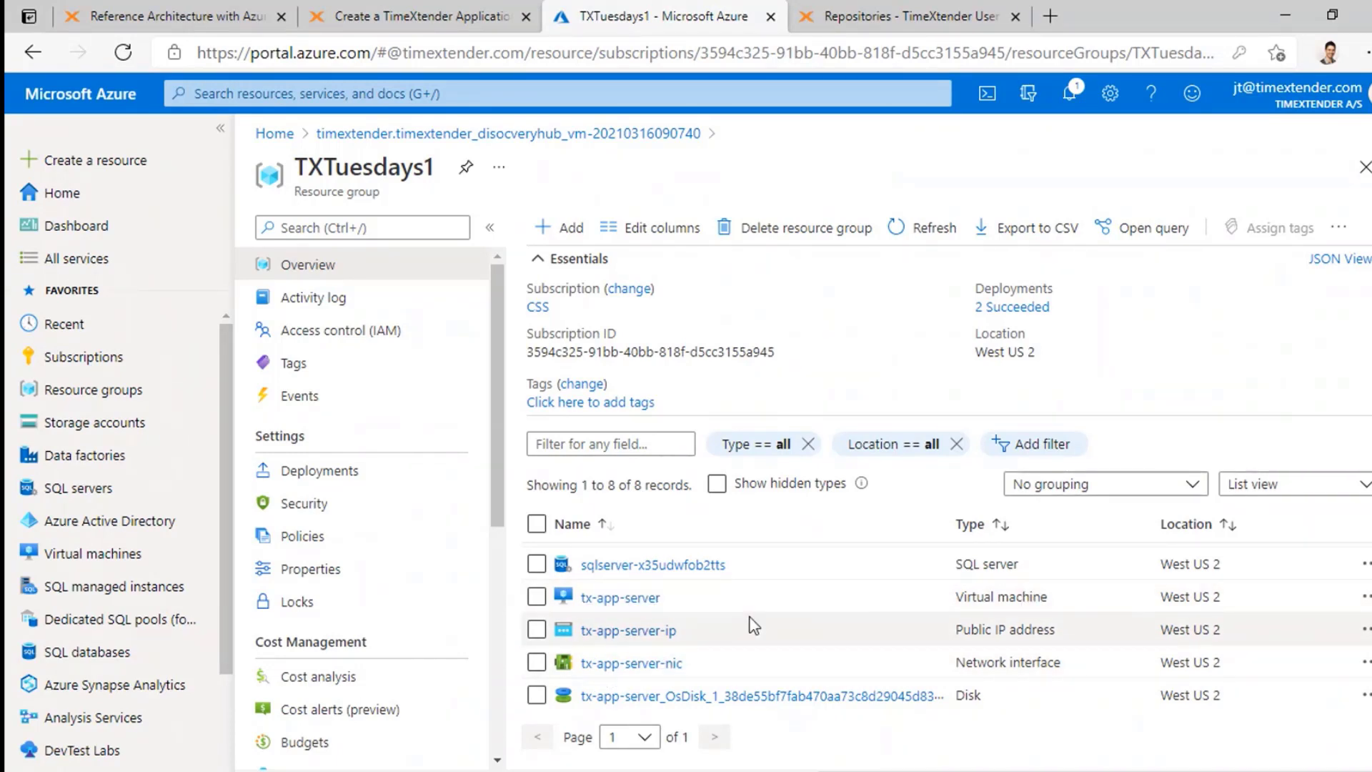
scroll(856, 617, up, 2)
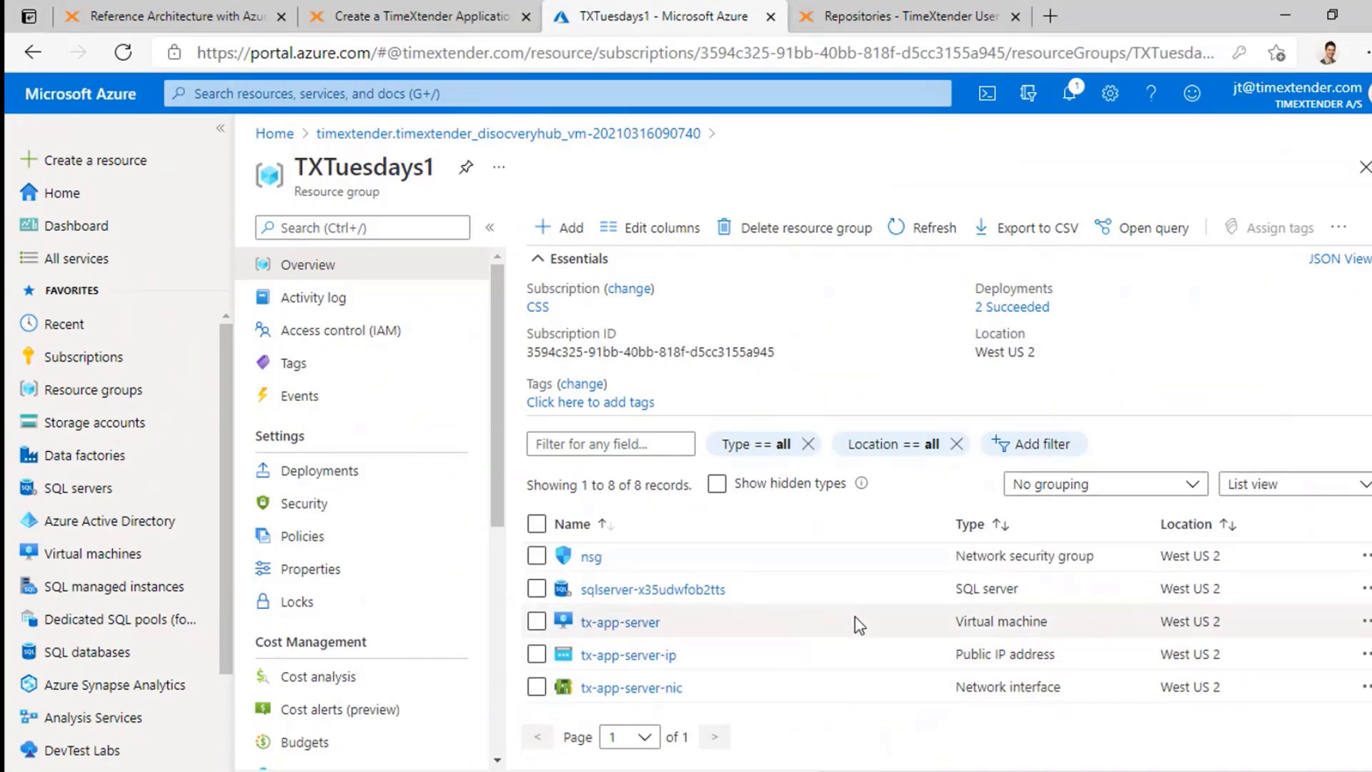
click(633, 624)
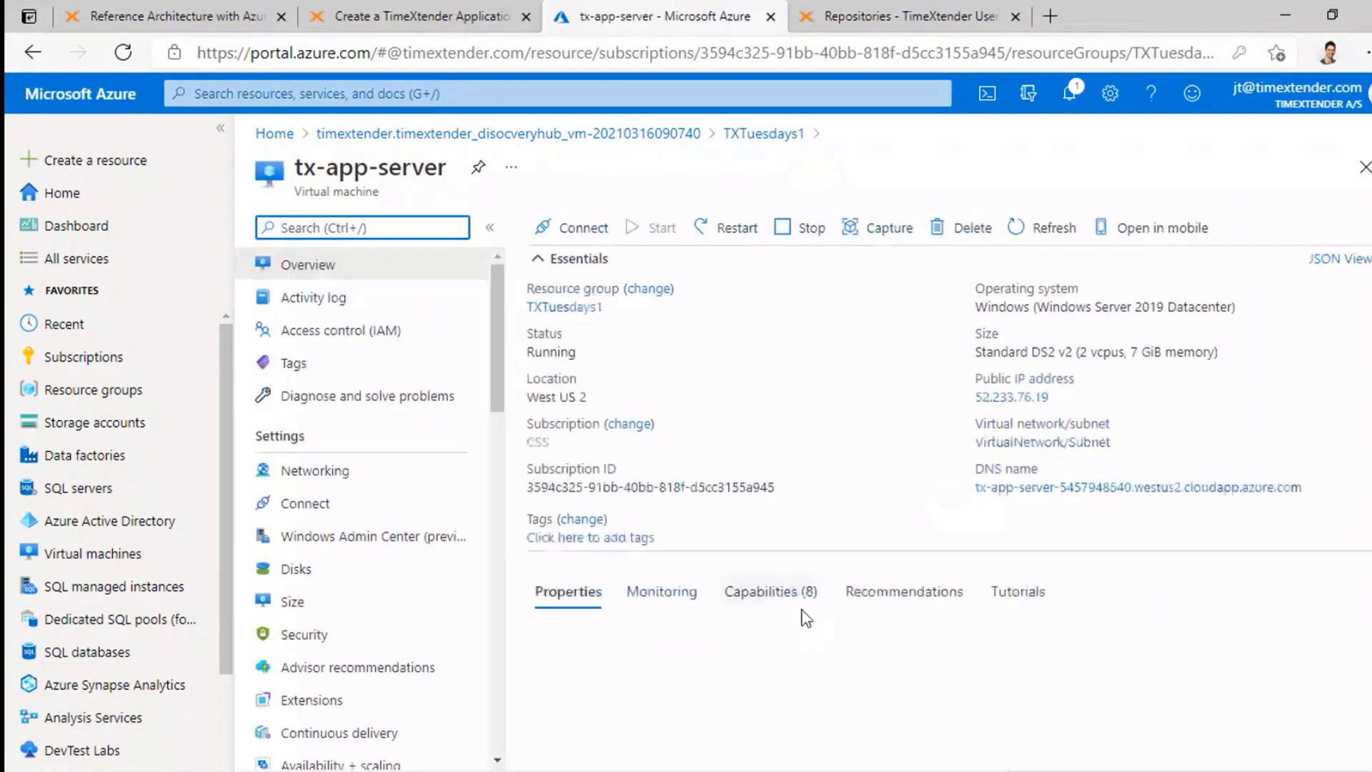
Step: Confirm tx-app-server shows Running and bring up its RDP, SSH and Bastion connect options
click(565, 235)
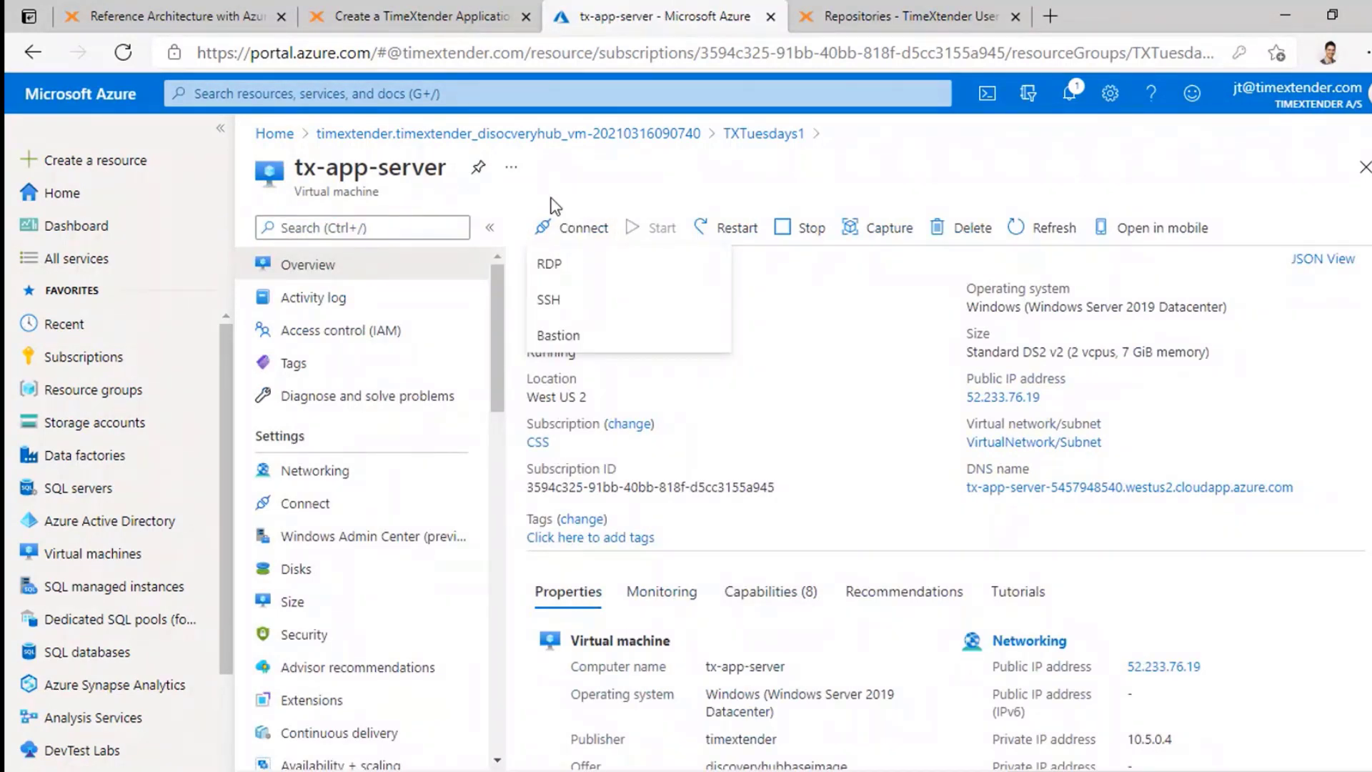
click(557, 206)
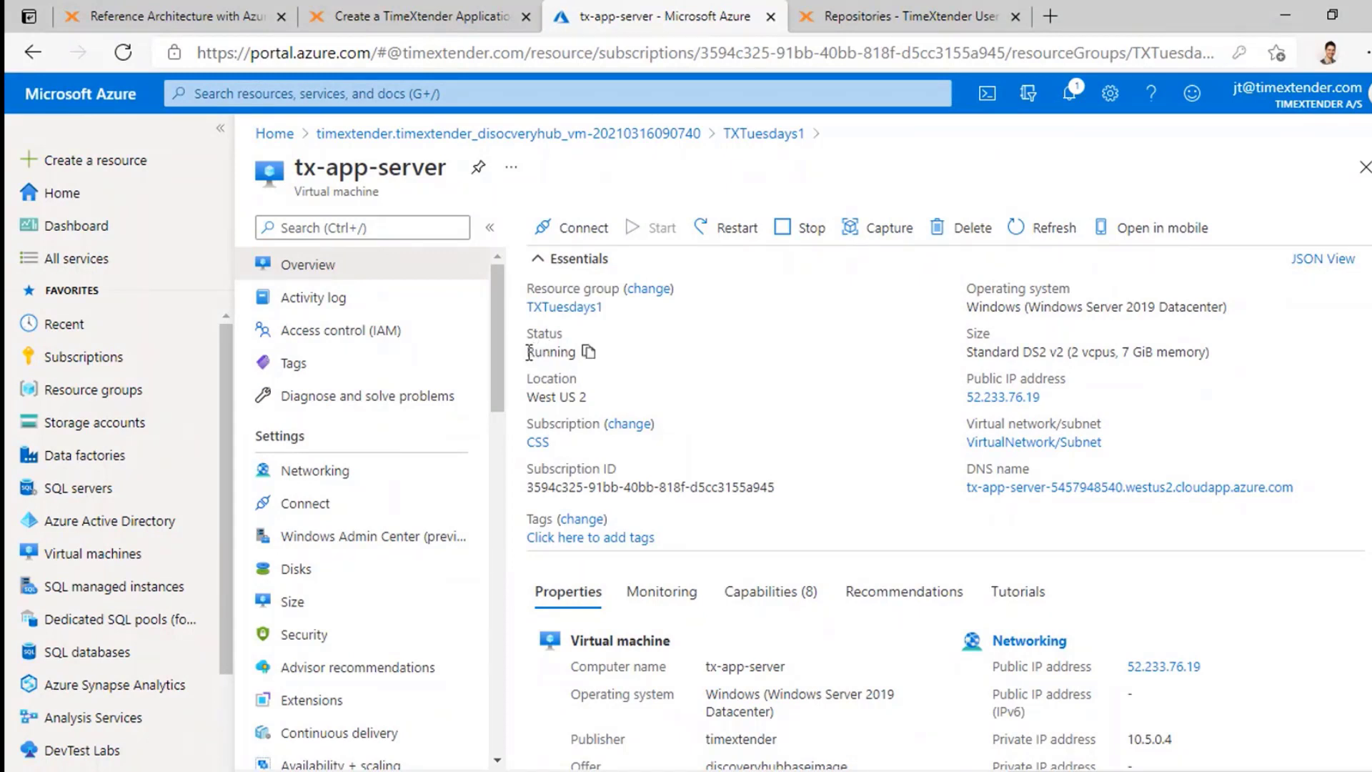
drag(527, 352, 607, 352)
click(599, 197)
click(573, 232)
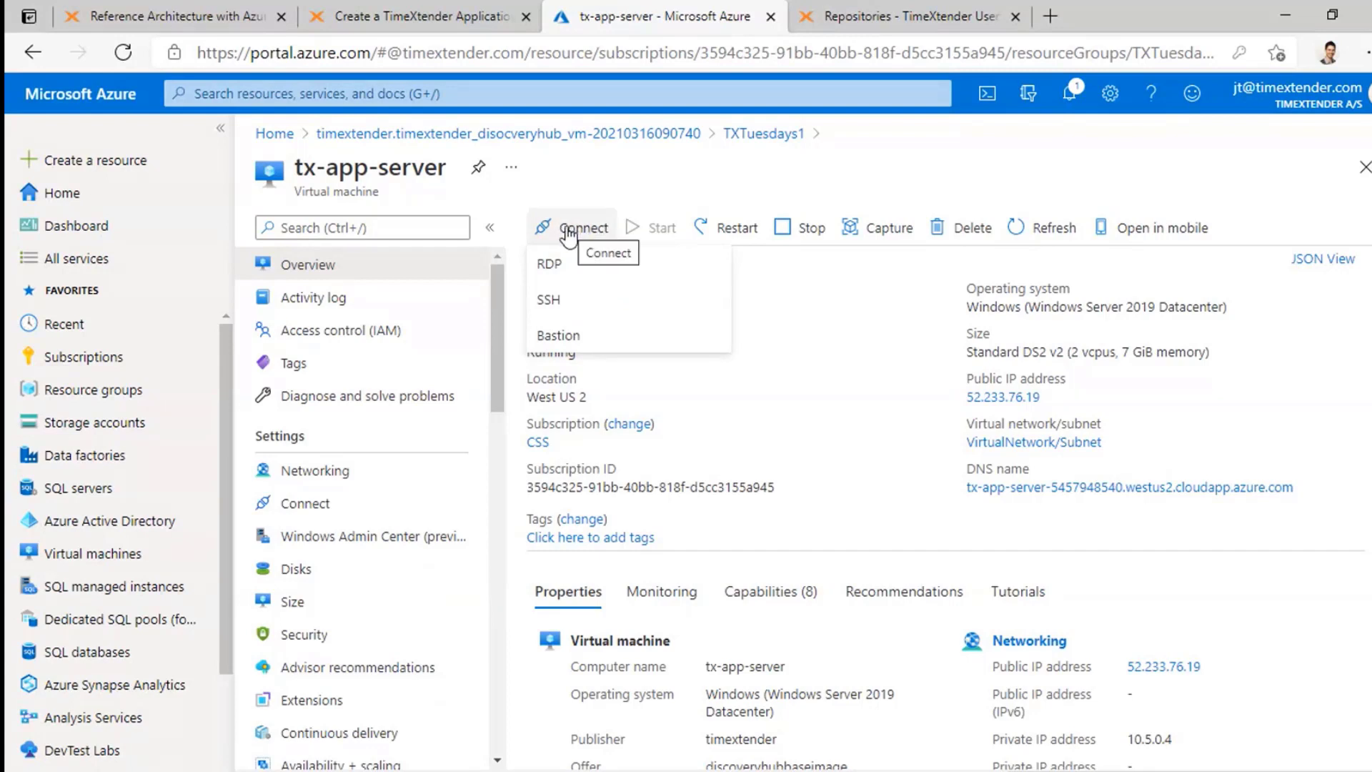
Step: Download and open the tx-app-server RDP file, trusting the connection without asking again
click(580, 279)
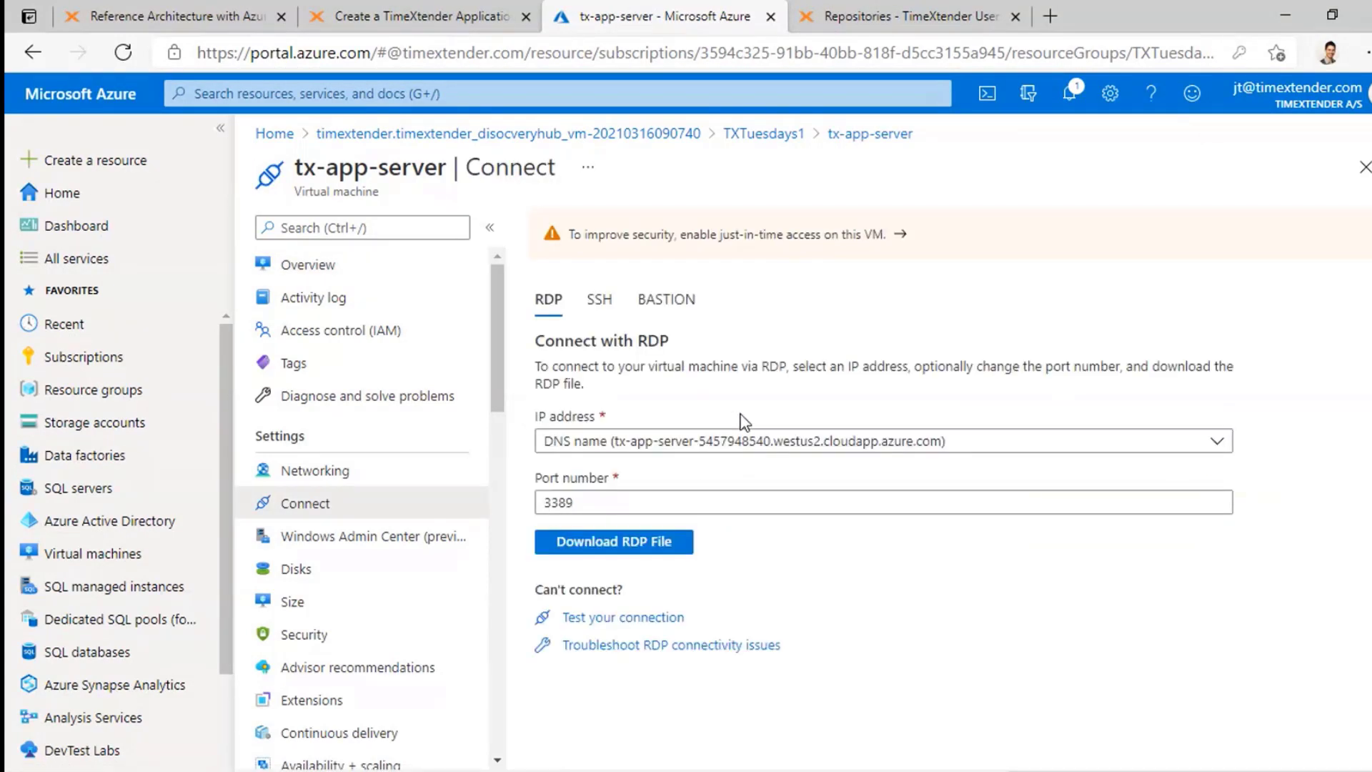
click(649, 543)
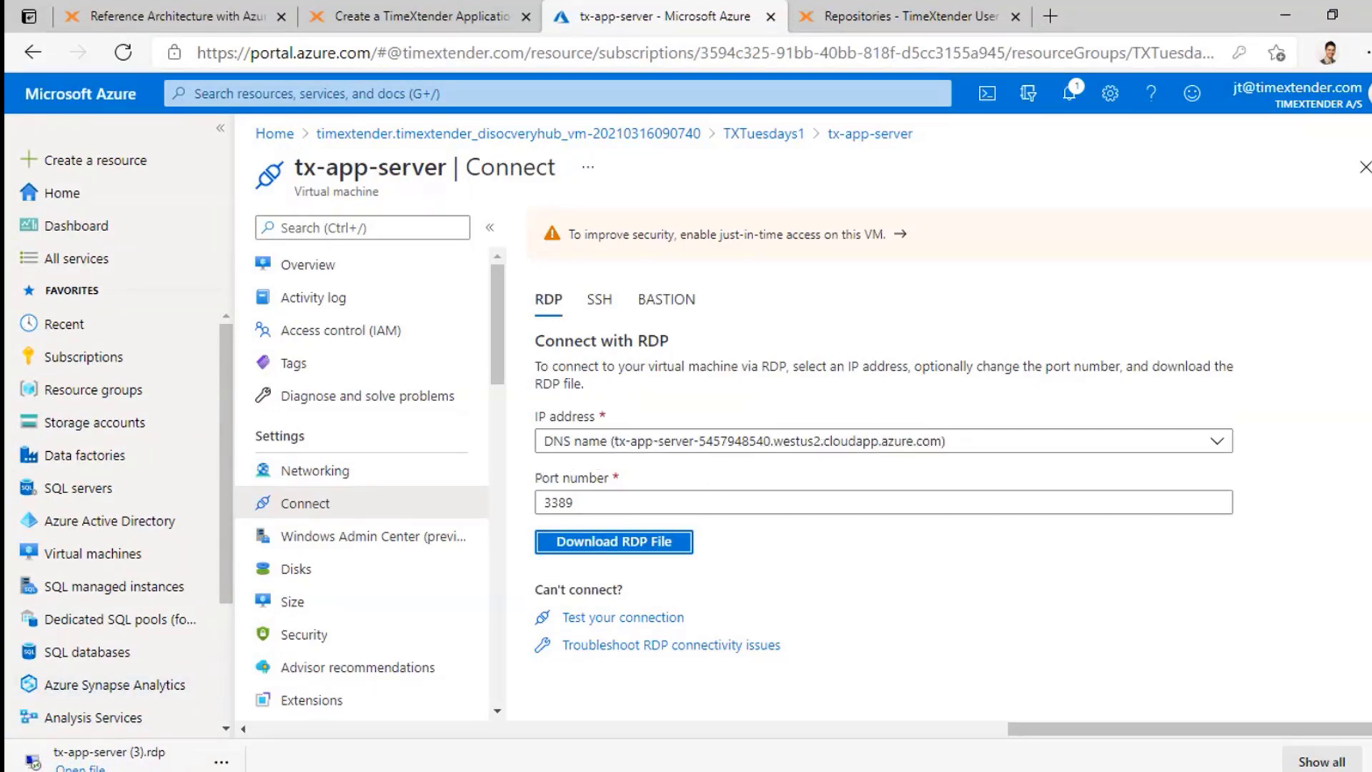
click(100, 759)
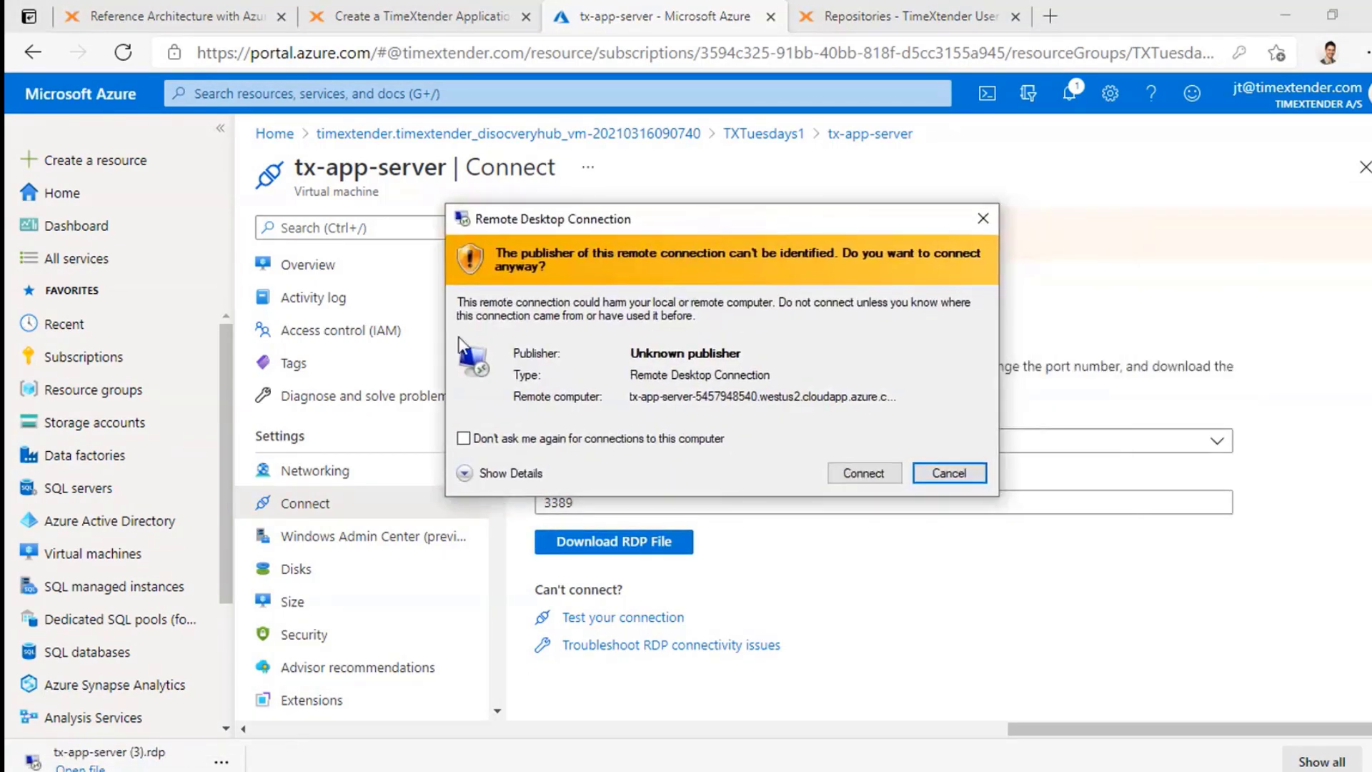
click(464, 438)
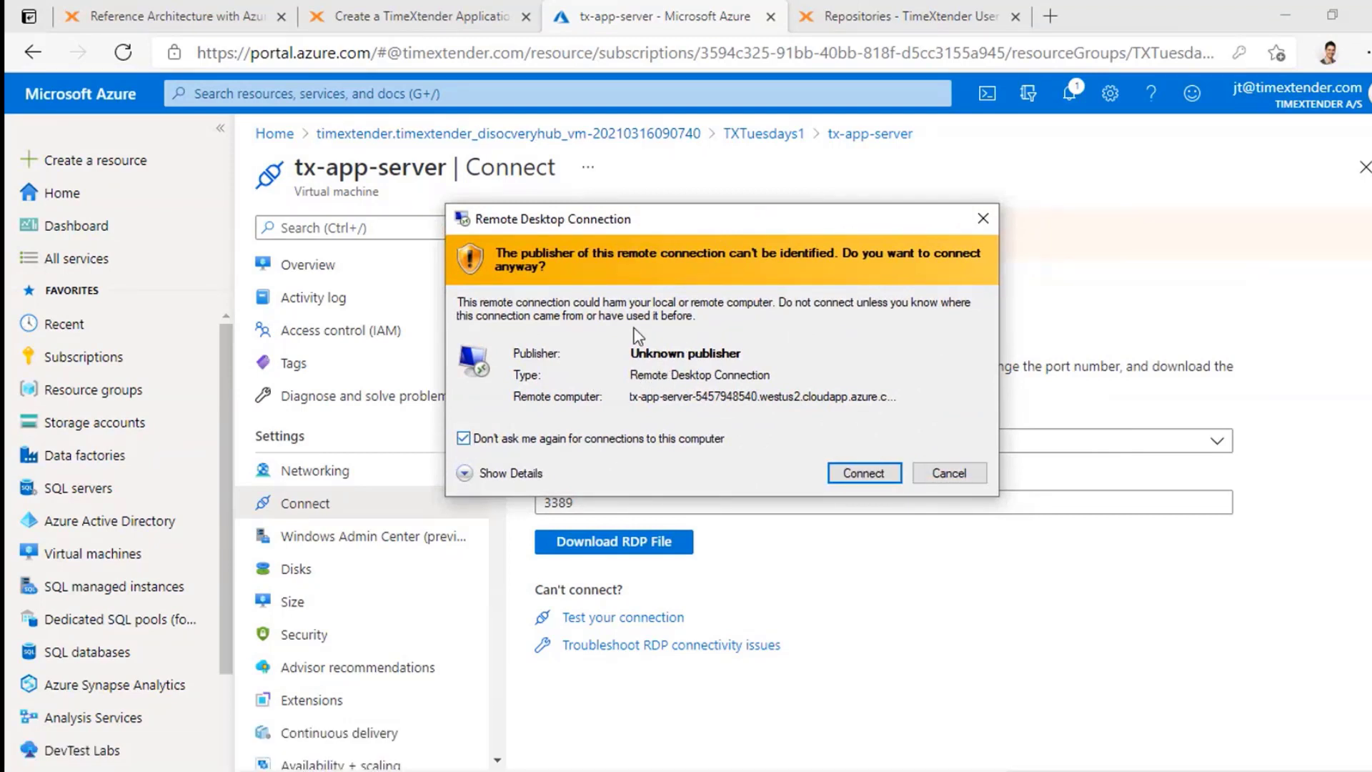
click(858, 475)
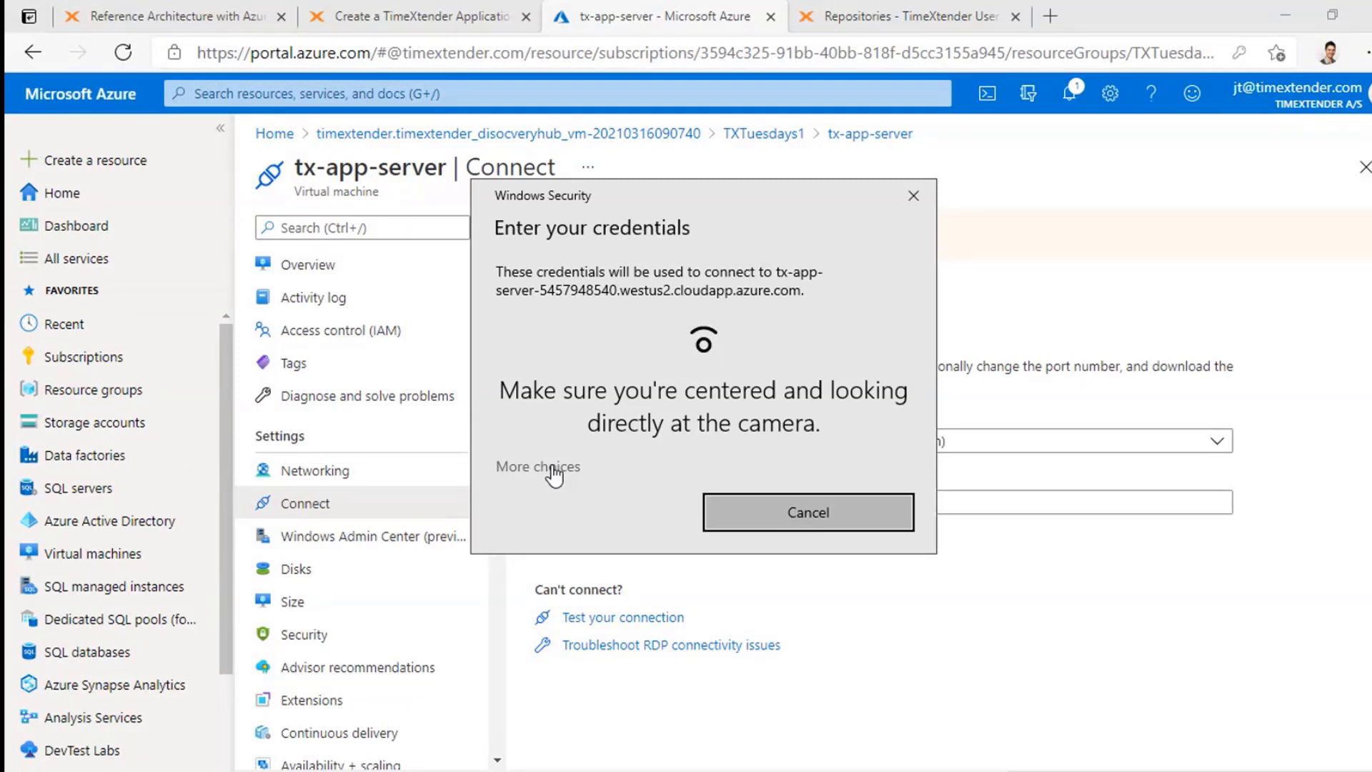
Step: Sign in with a different account using the remembered VM credentials and suppress future certificate warnings
click(555, 469)
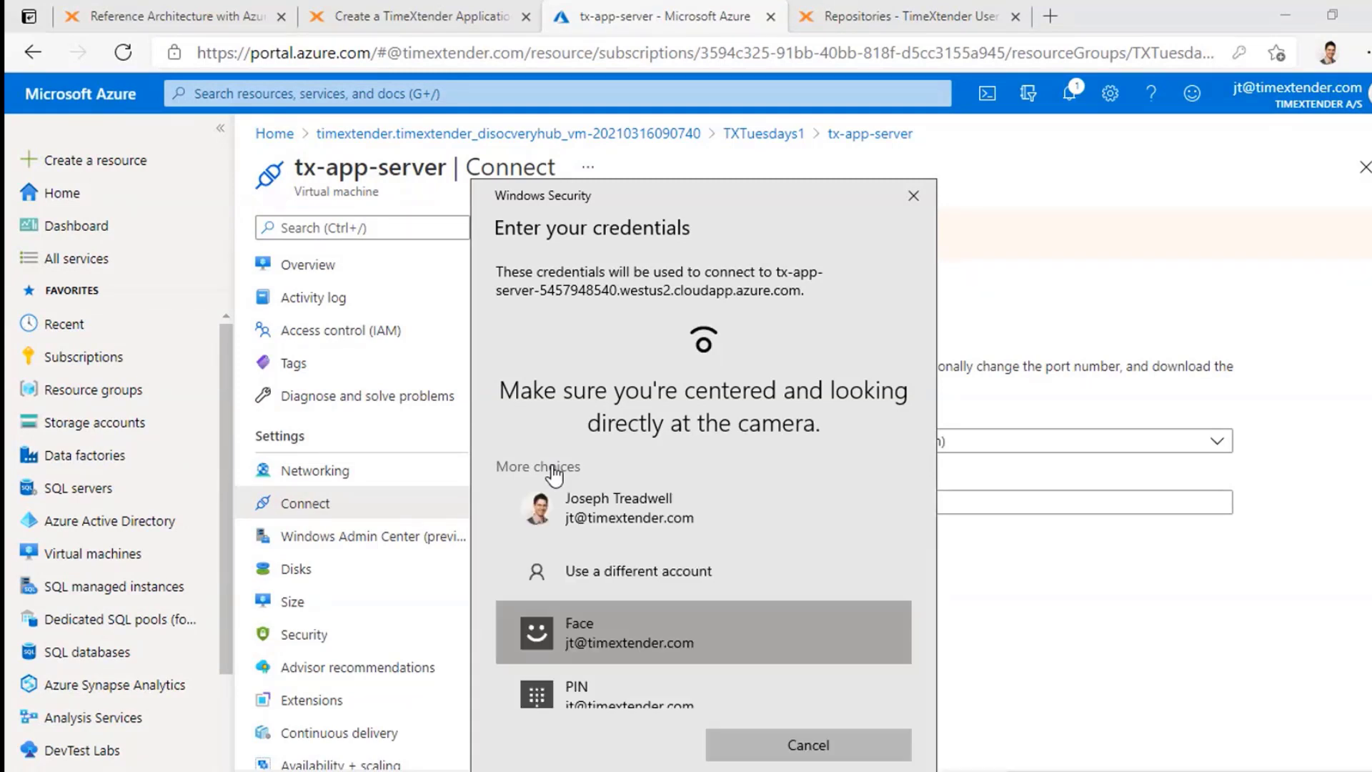
click(758, 567)
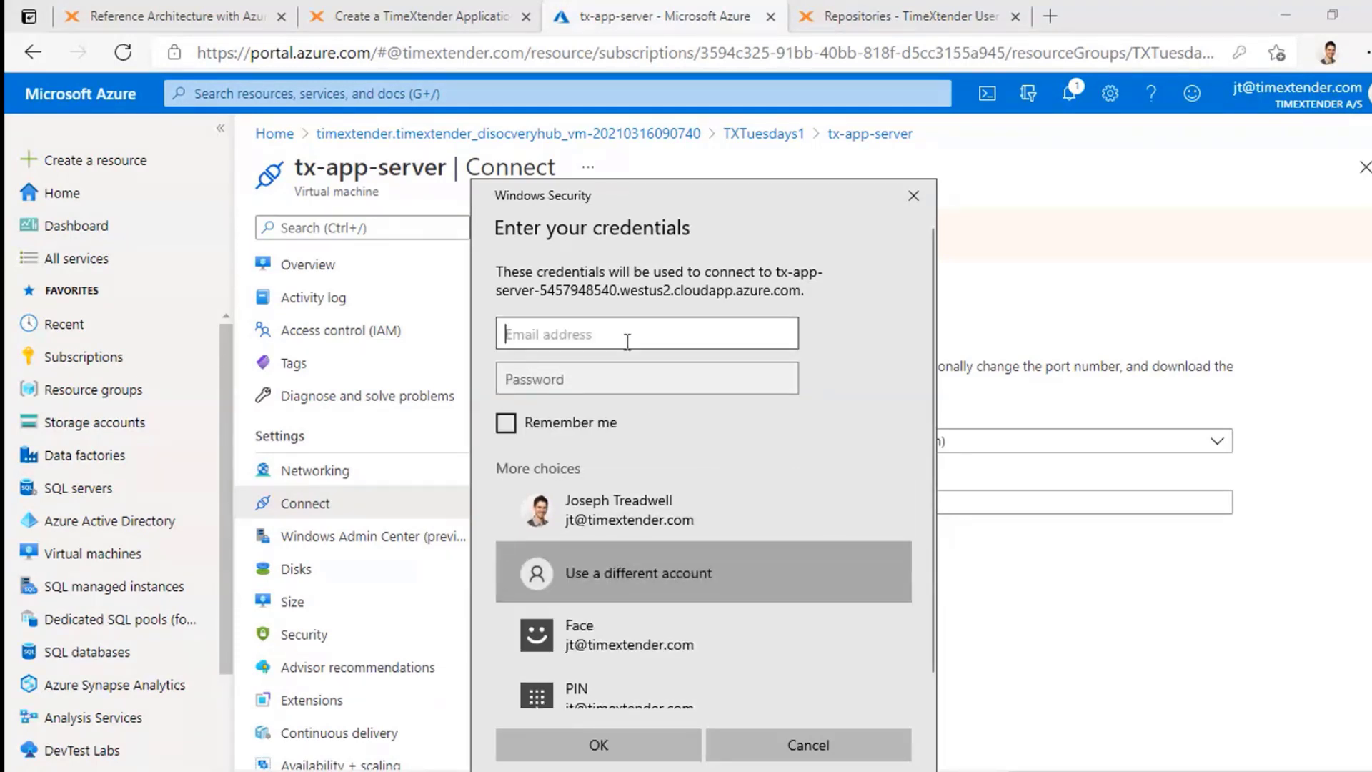
drag(694, 198, 701, 143)
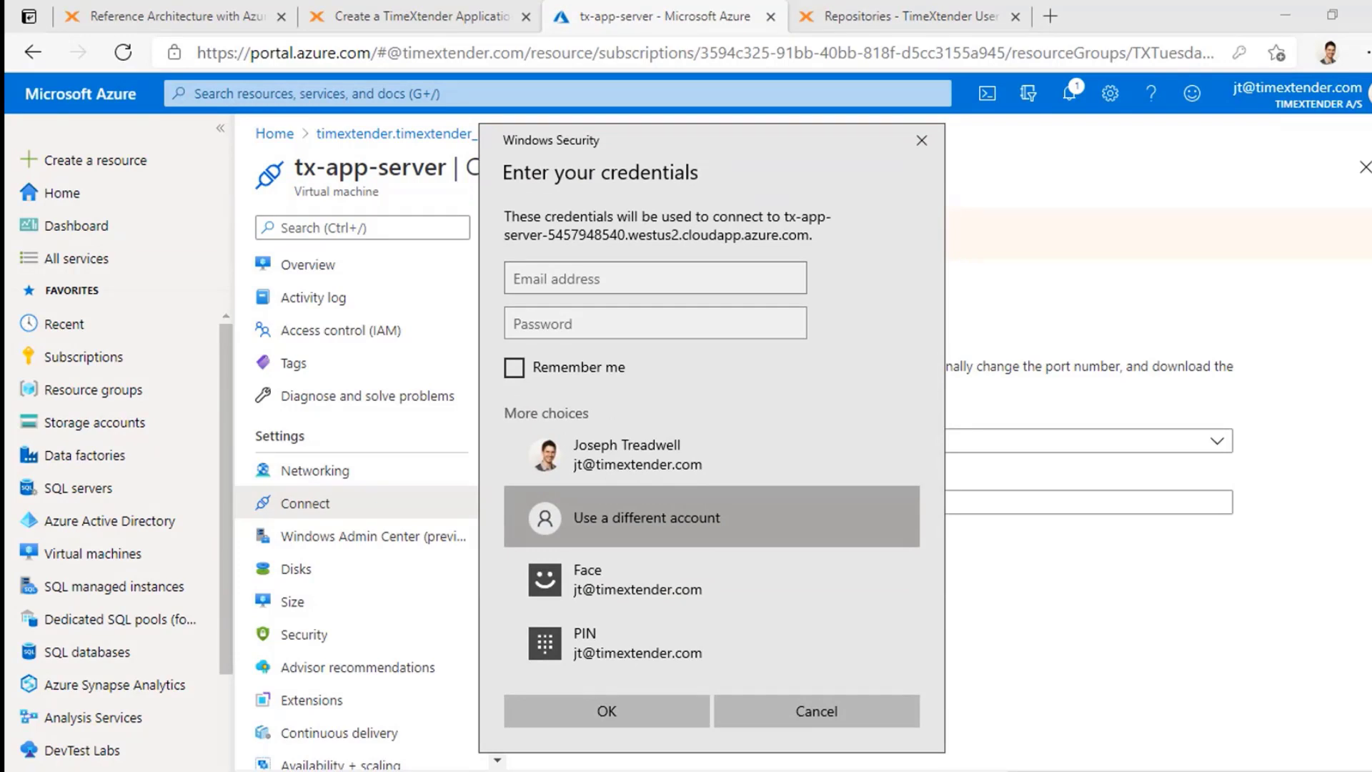
click(711, 274)
key(ctrl+v)
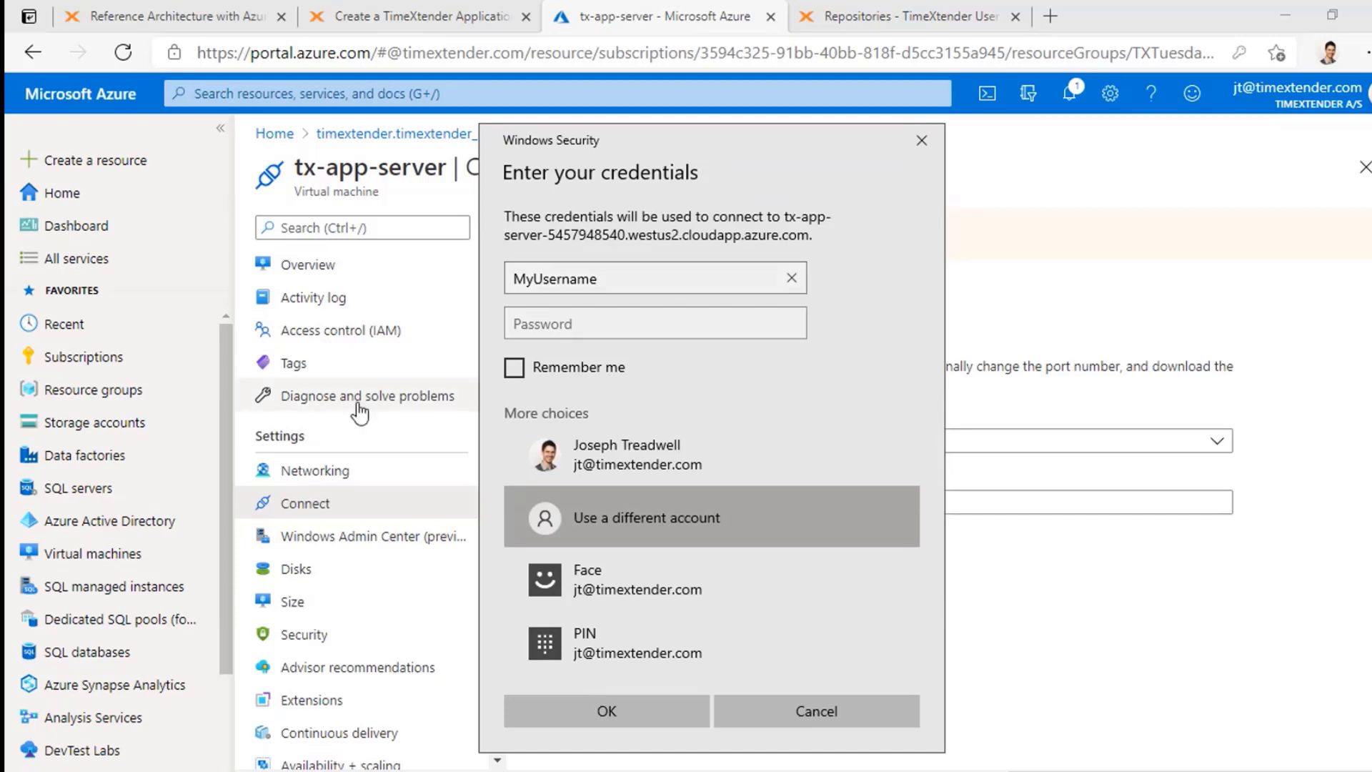
click(625, 322)
key(ctrl+v)
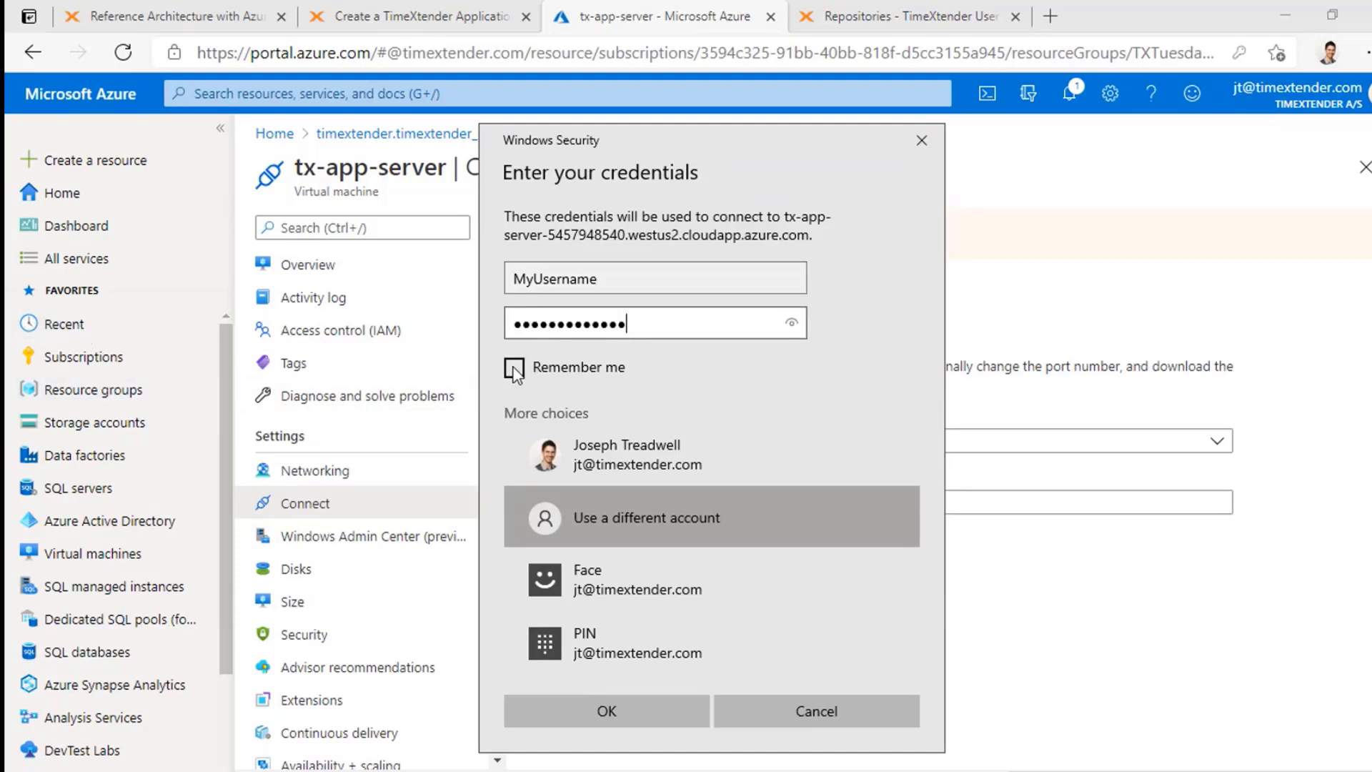
click(515, 367)
click(629, 722)
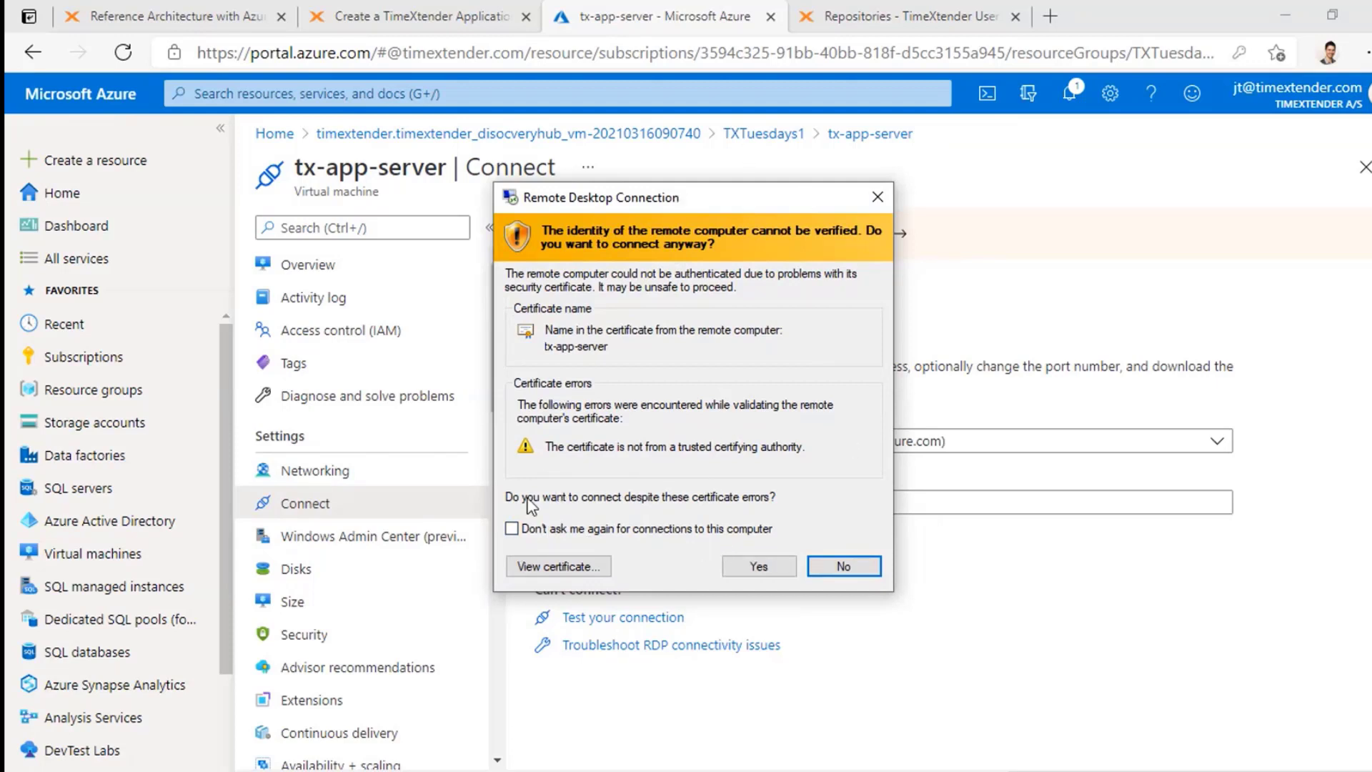
click(511, 529)
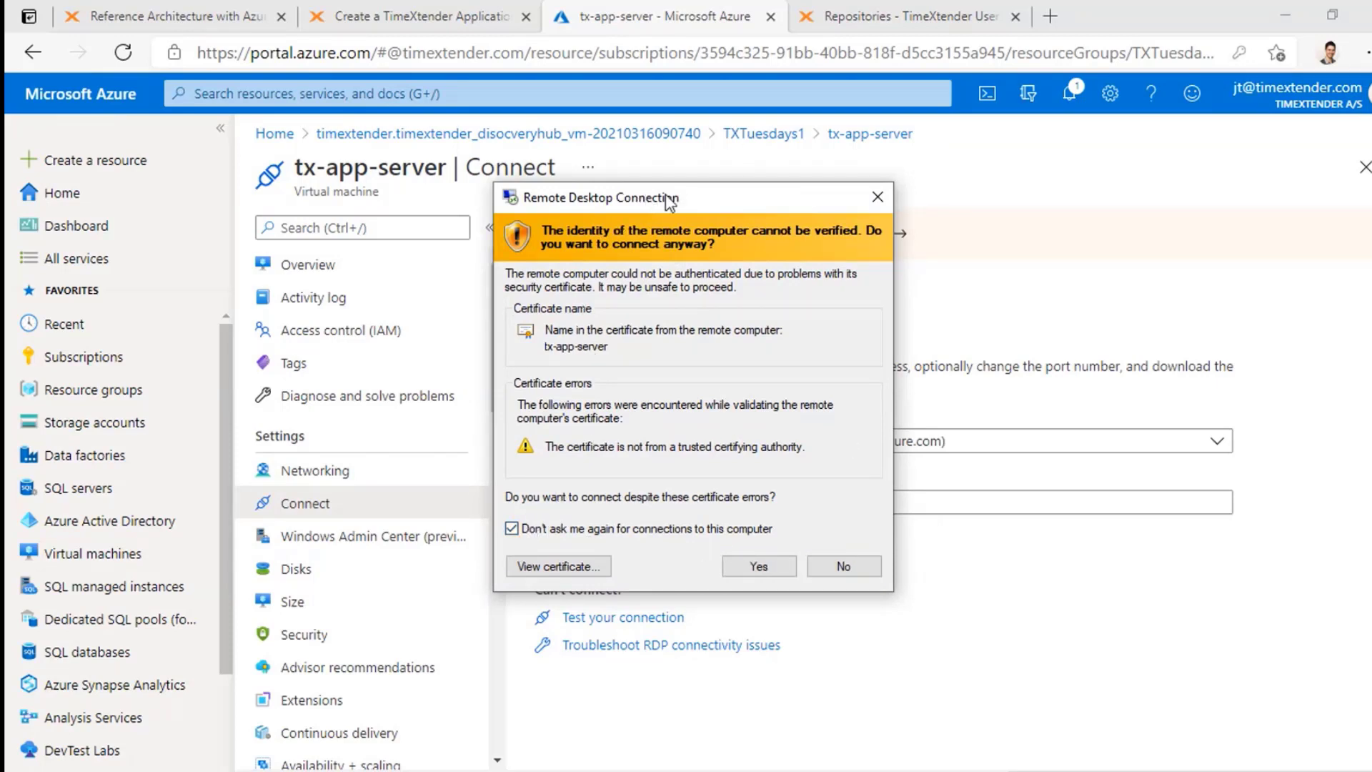
drag(667, 198, 714, 167)
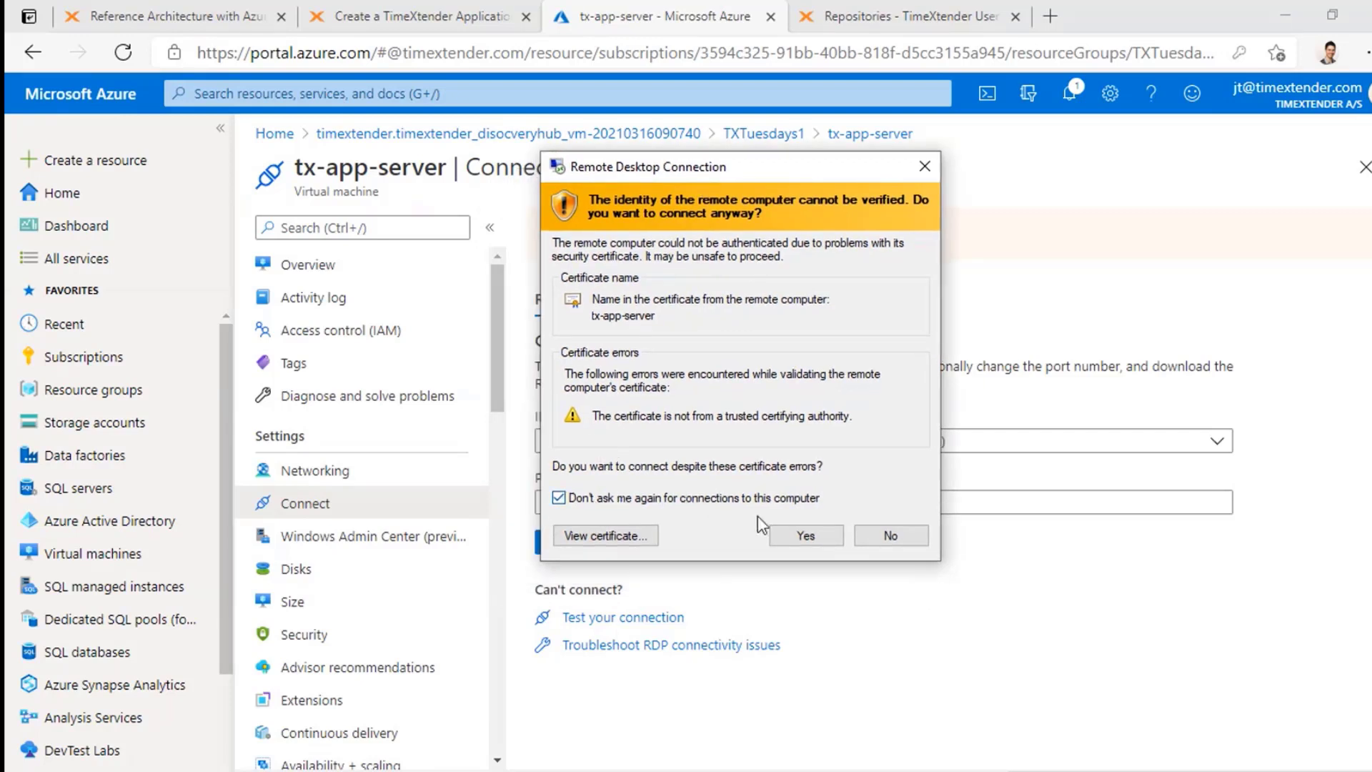
Step: Accept the certificate, leave full screen, and decline network discovery on tx-app-server
click(807, 536)
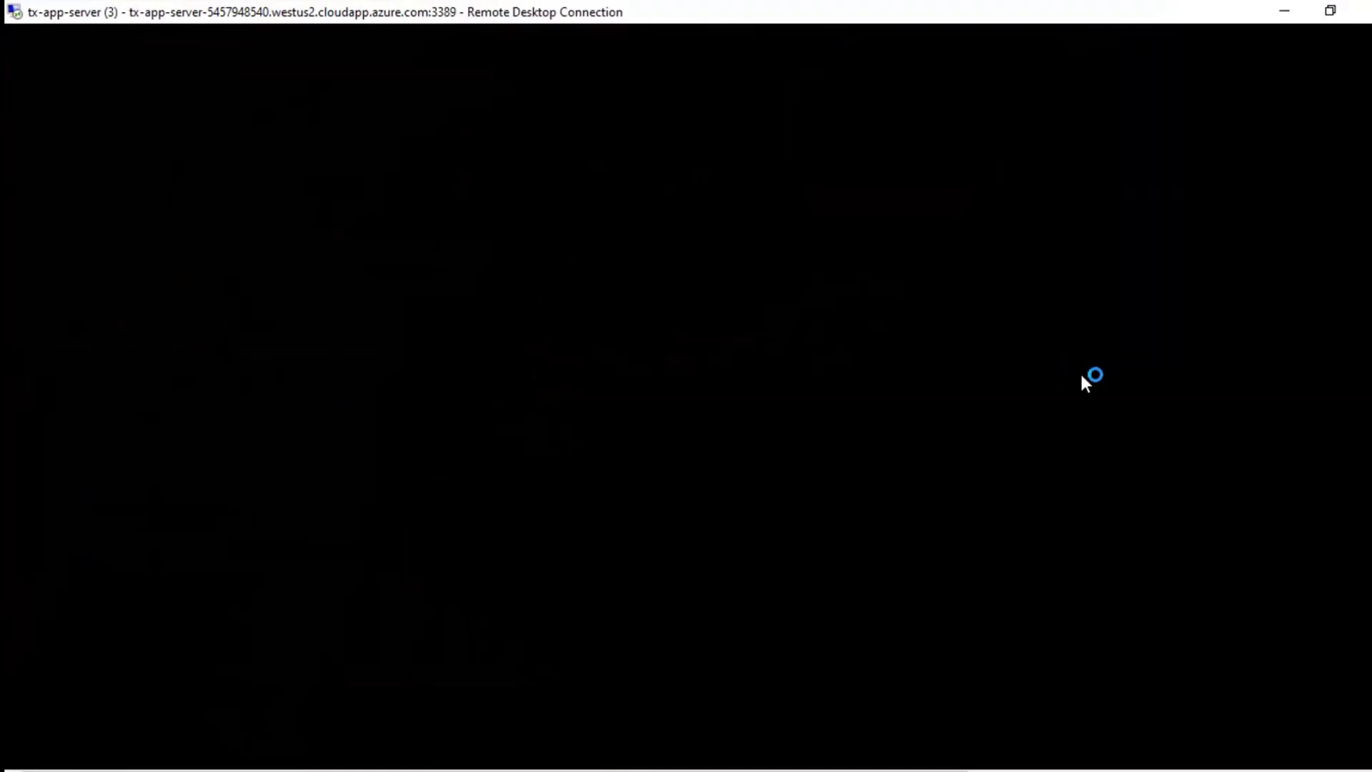
click(1322, 14)
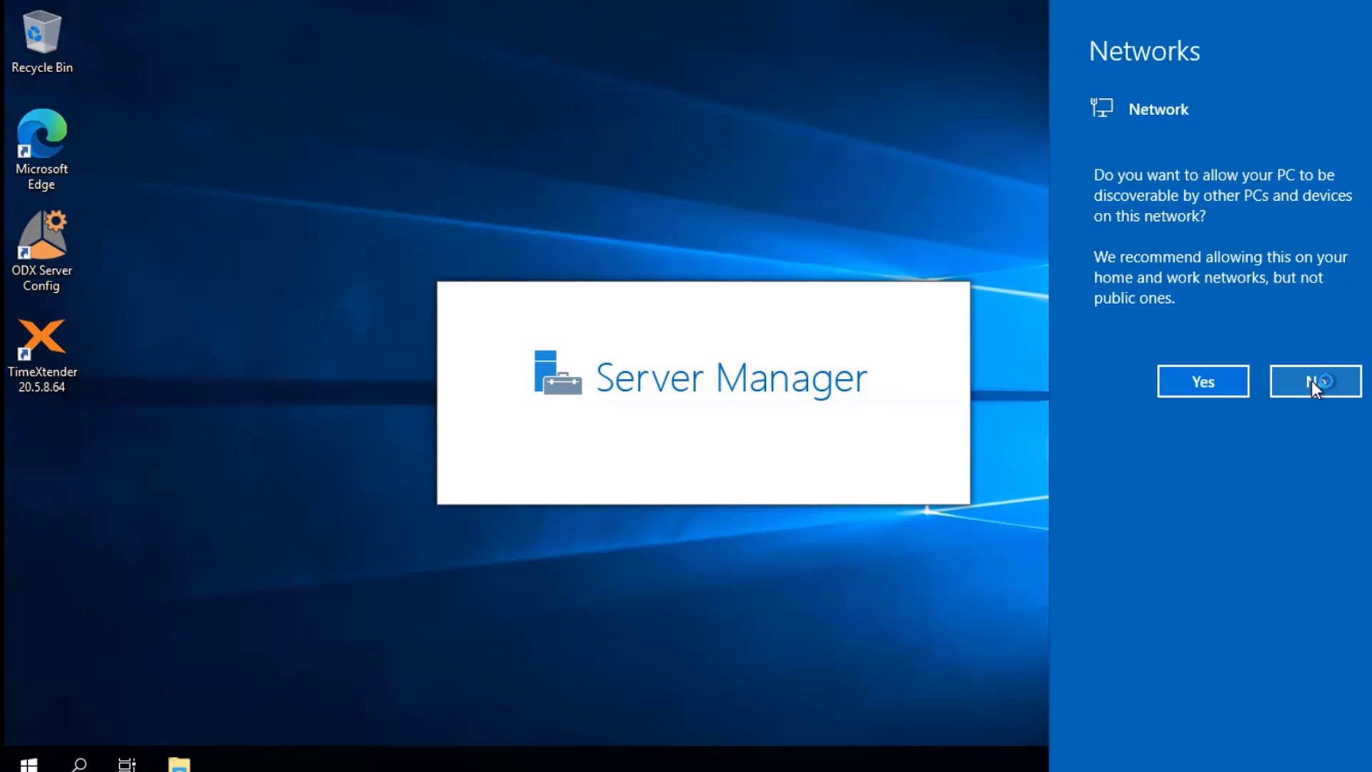
click(1287, 384)
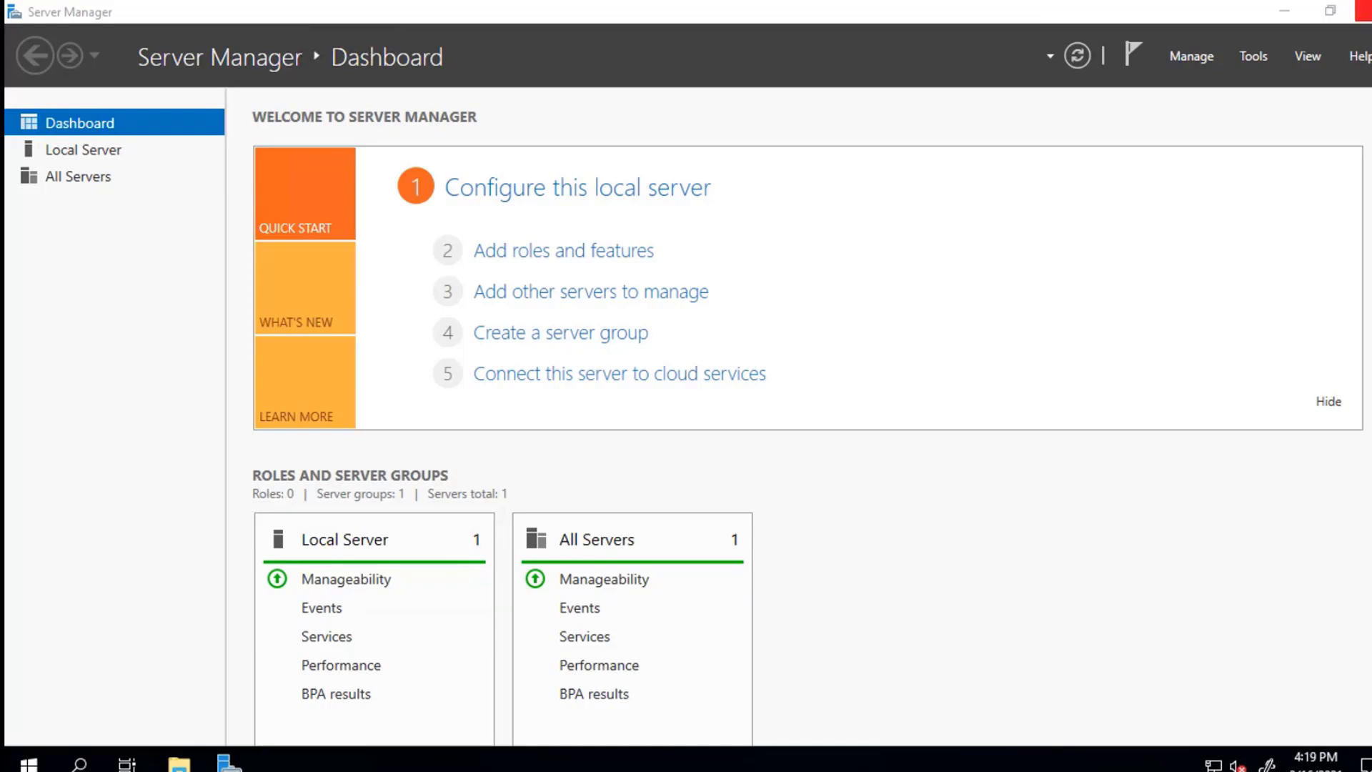
Step: Close Server Manager and delete the old ODX Server Config and TimeXtender desktop shortcuts
click(1364, 11)
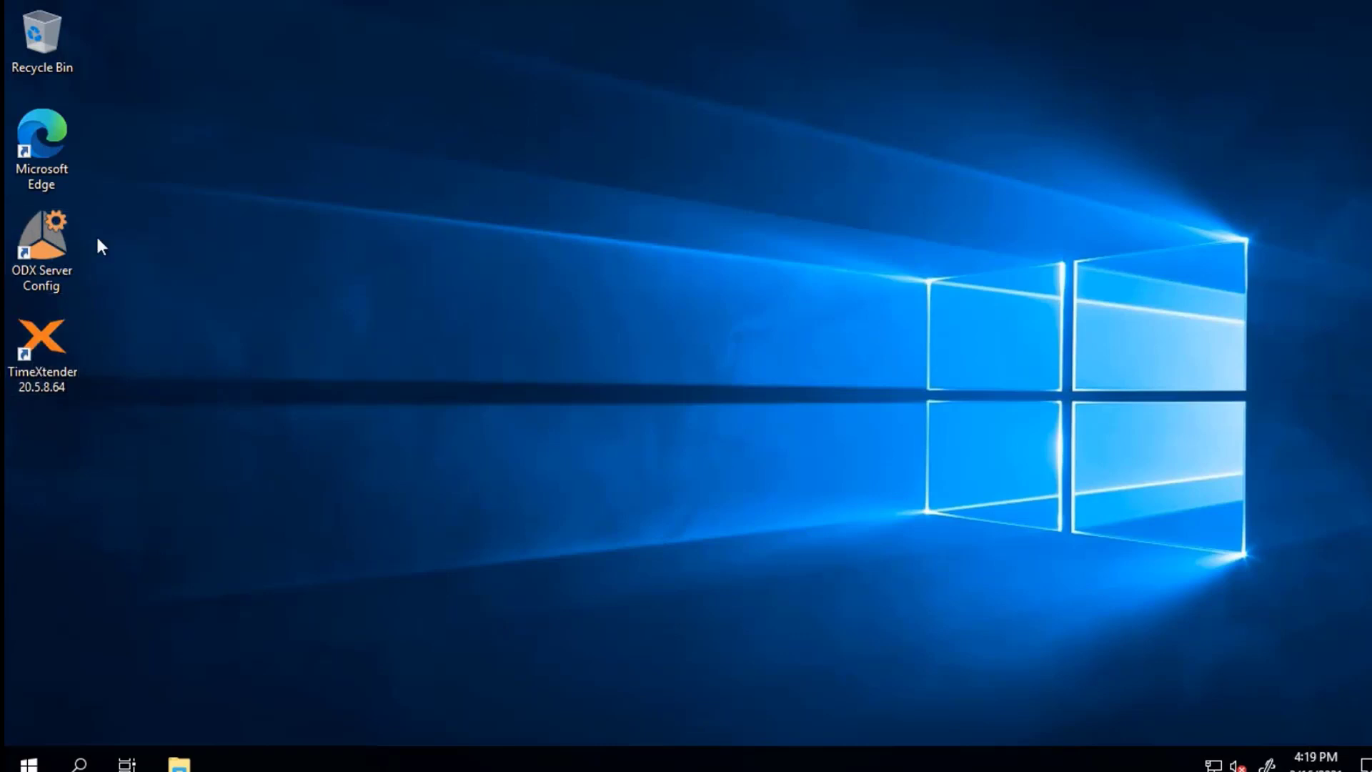
drag(135, 425, 8, 223)
key(Delete)
Step: Launch Microsoft Edge, dismiss the new-tab setup prompt, and open a second tab
double_click(48, 164)
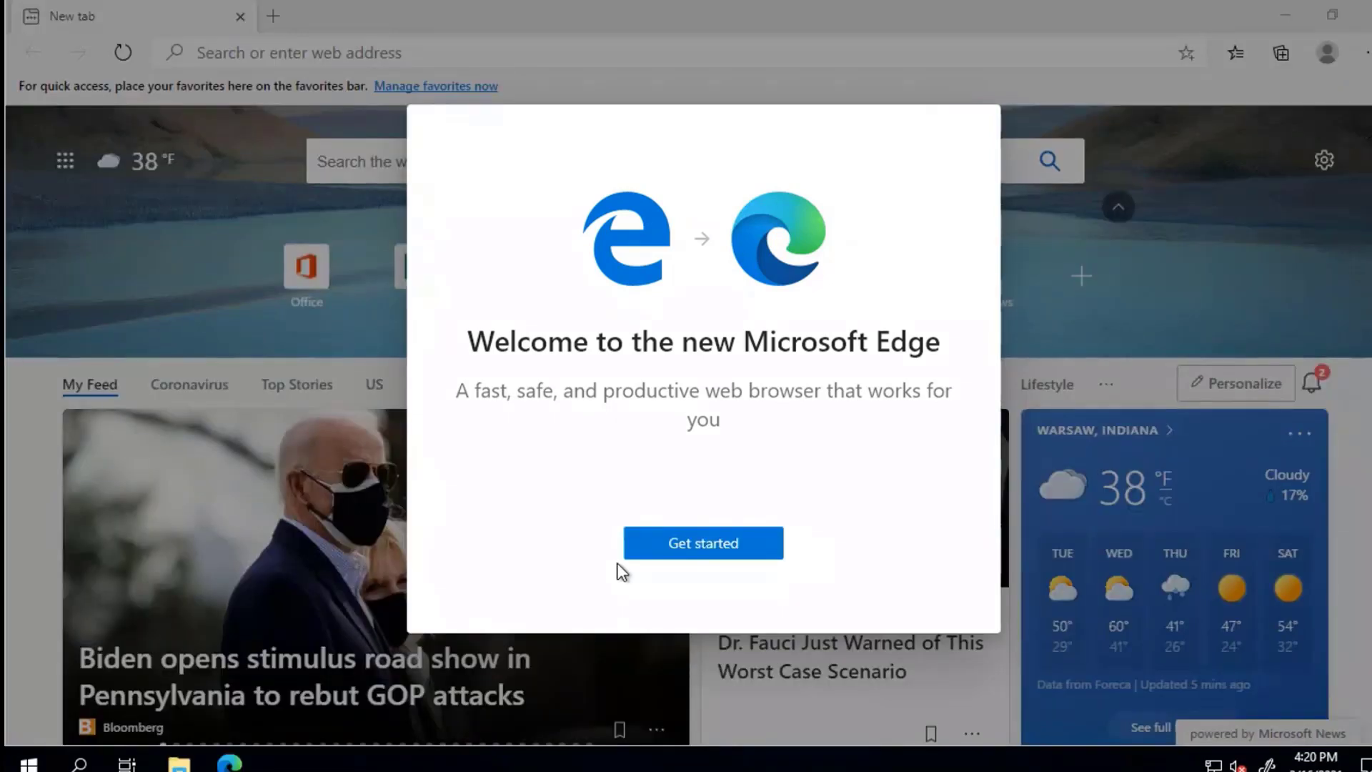
click(741, 545)
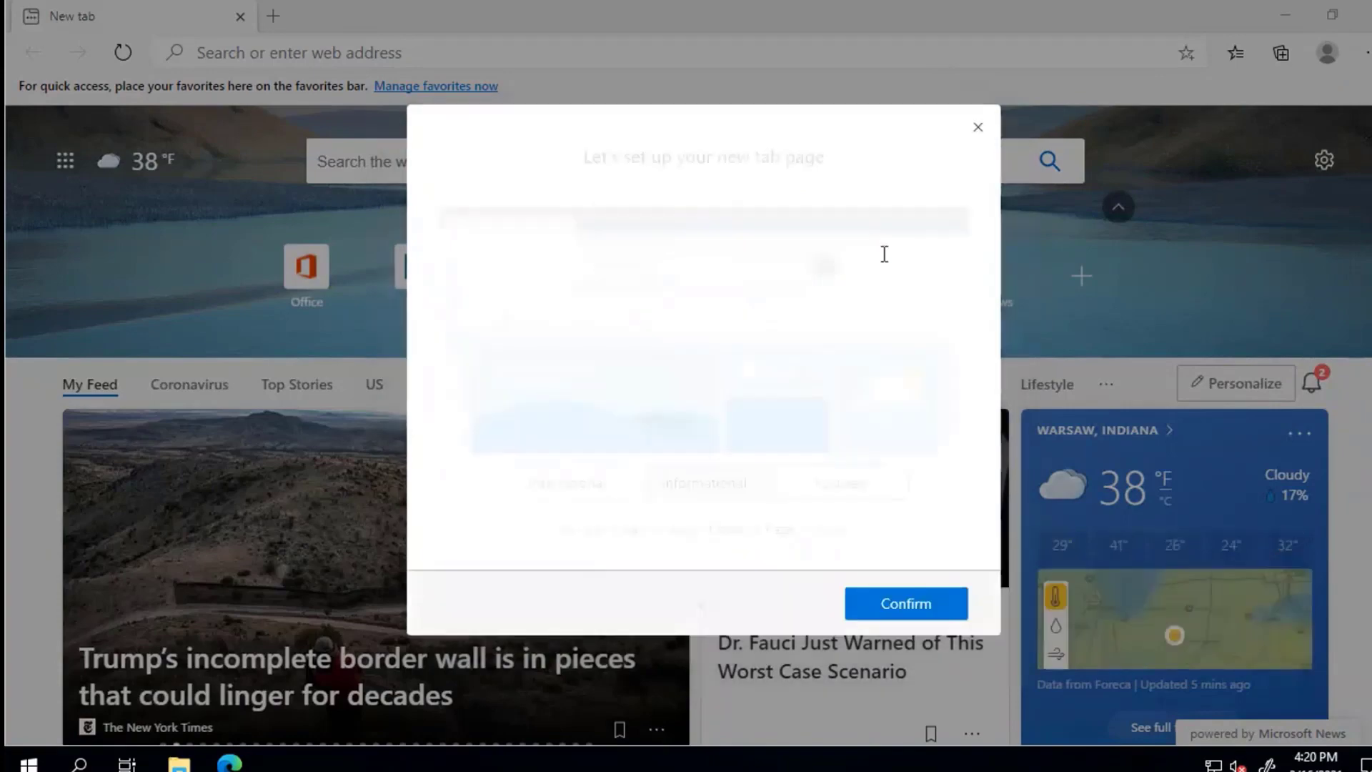
click(980, 128)
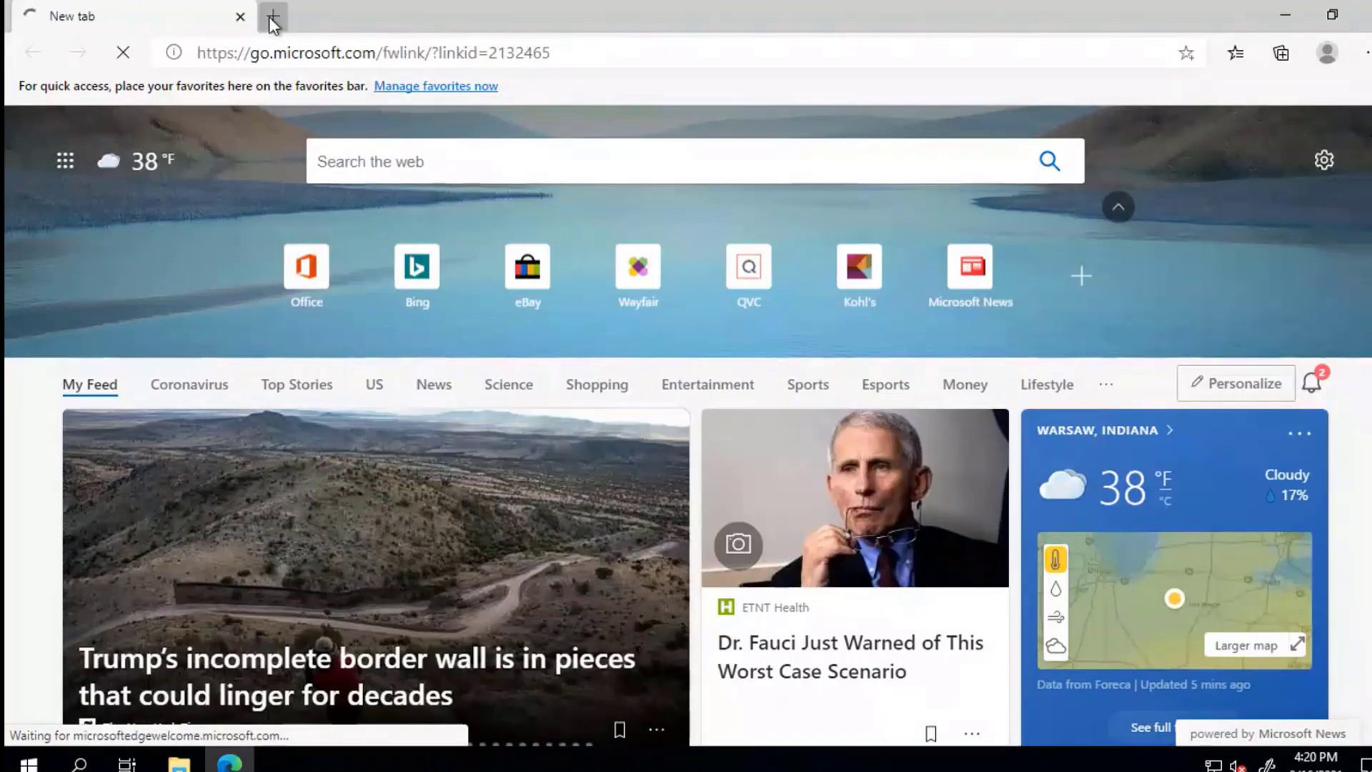
click(272, 17)
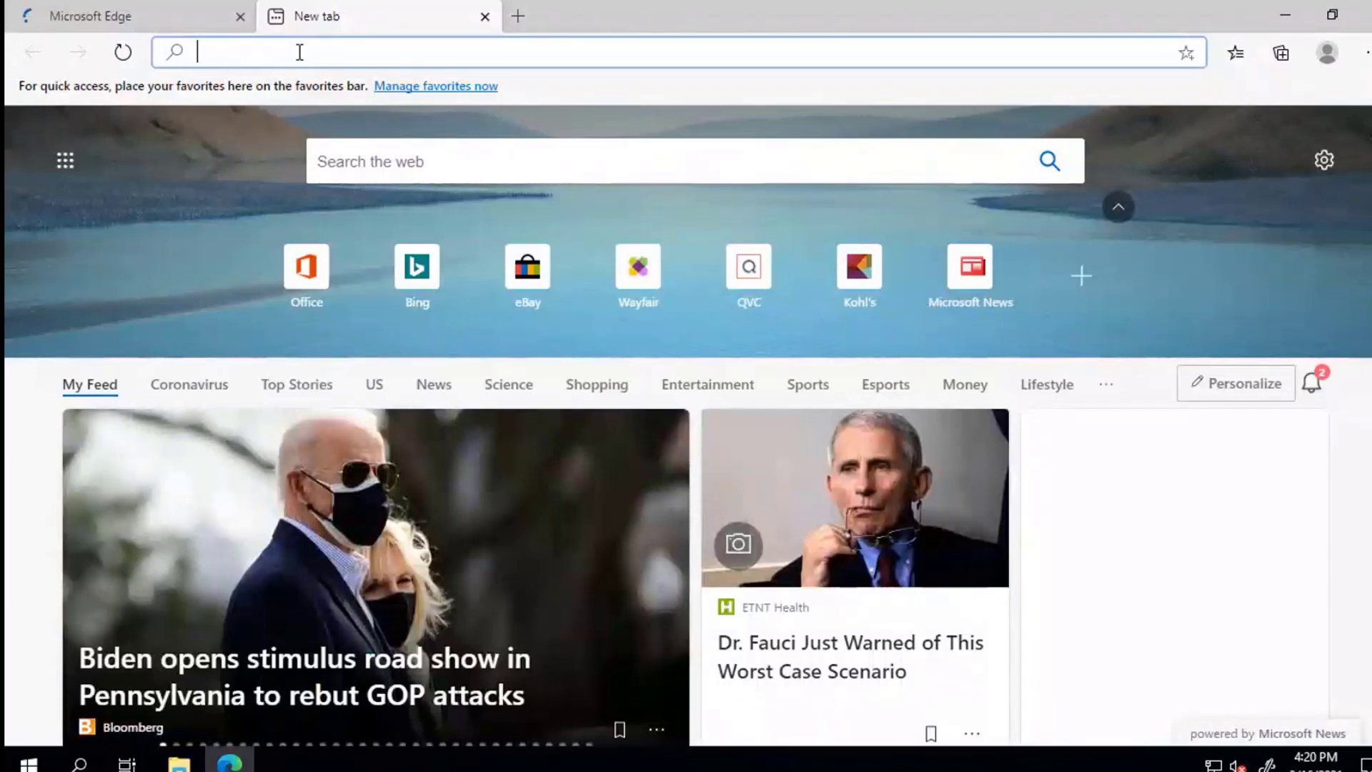
Step: Go to support.timextender.com and open the Download TimeXtender article
text(suppor)
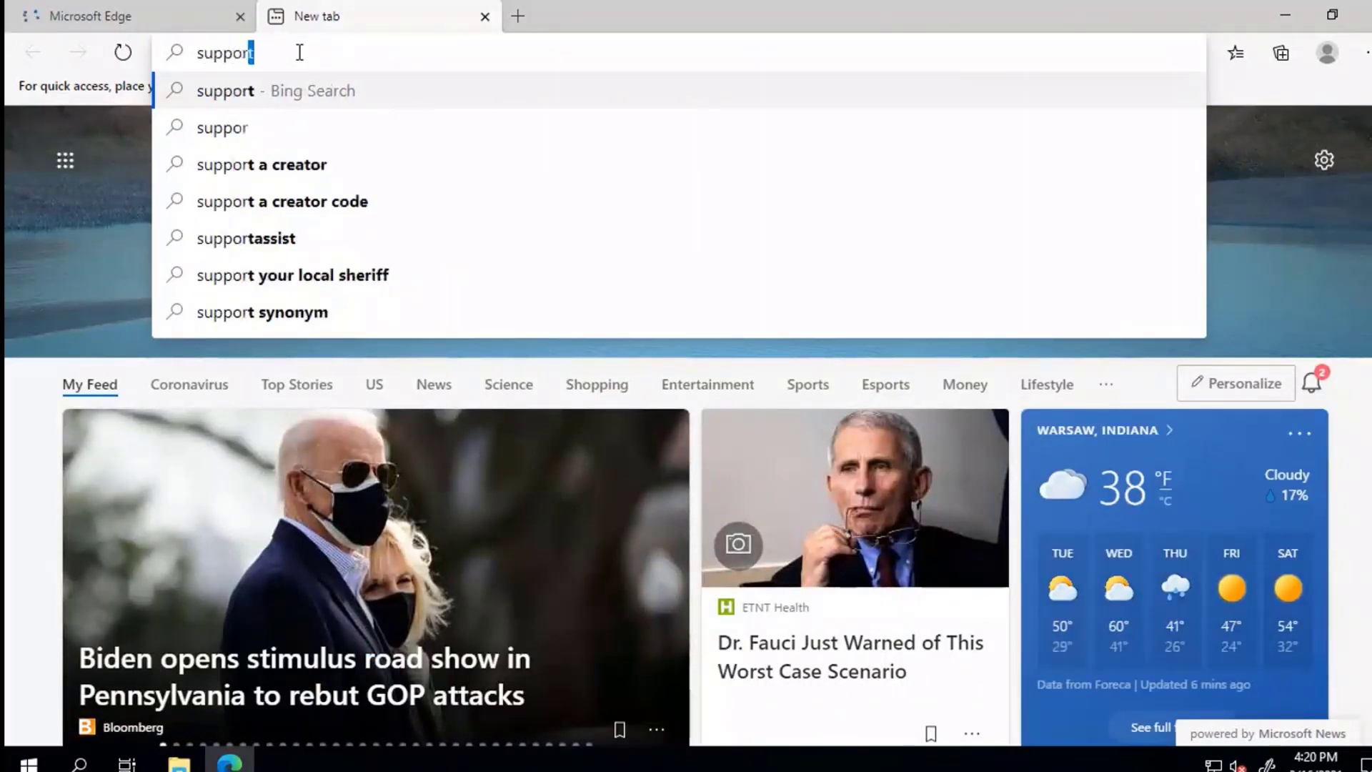
text(t.timextender.com)
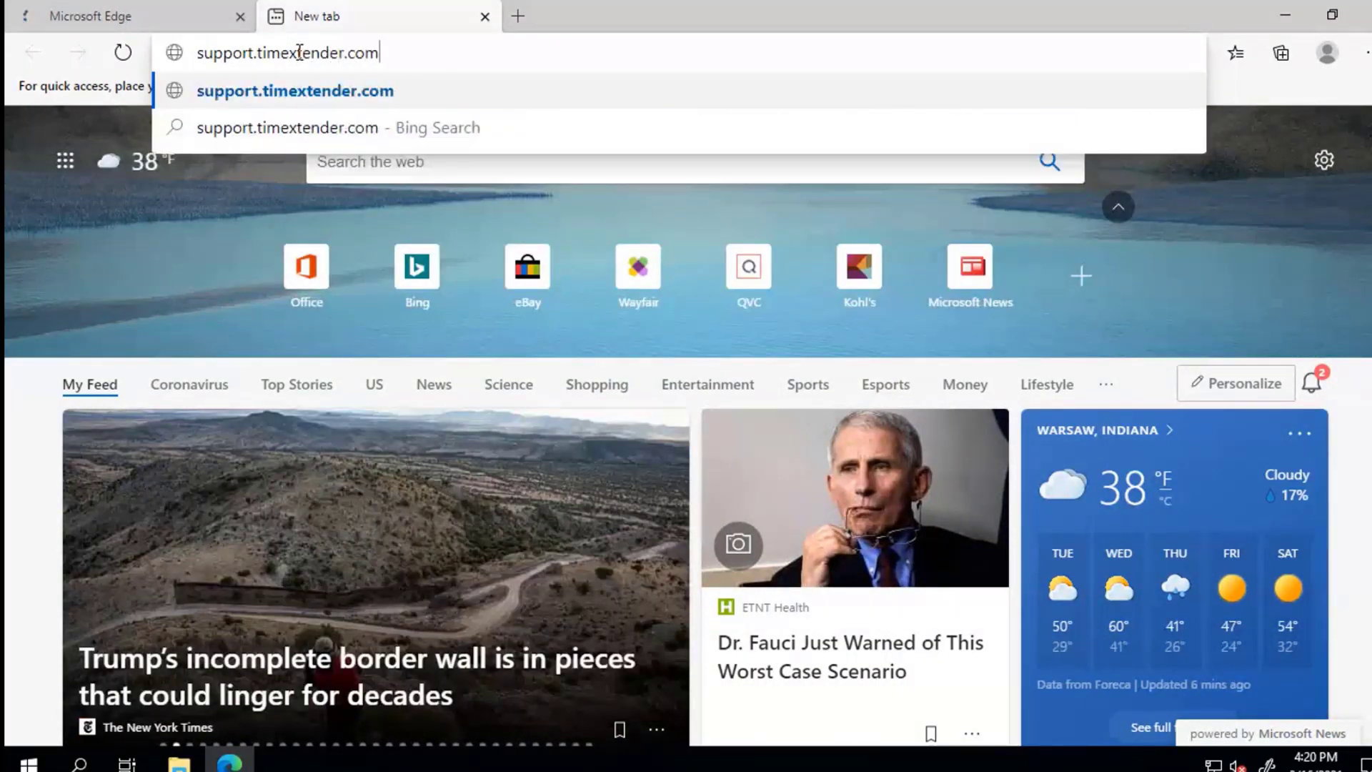
key(Return)
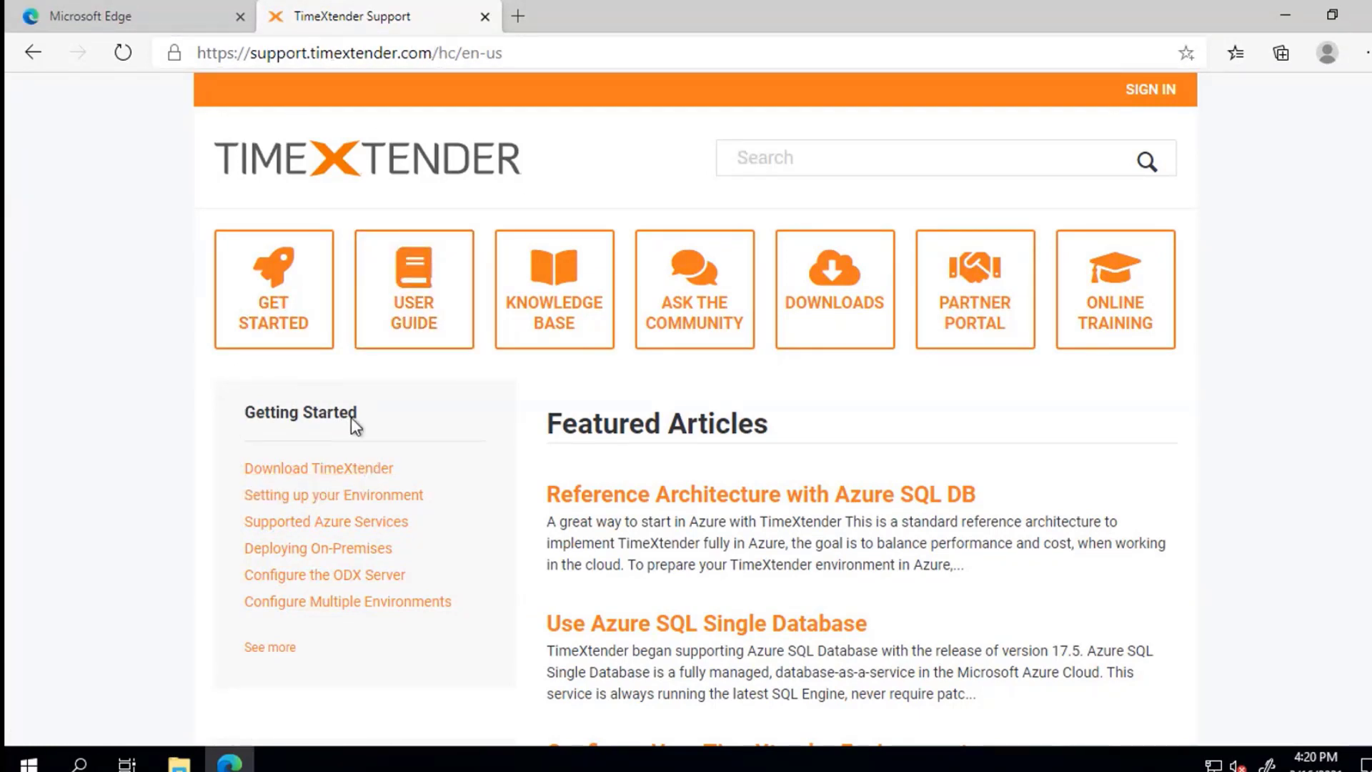
click(351, 475)
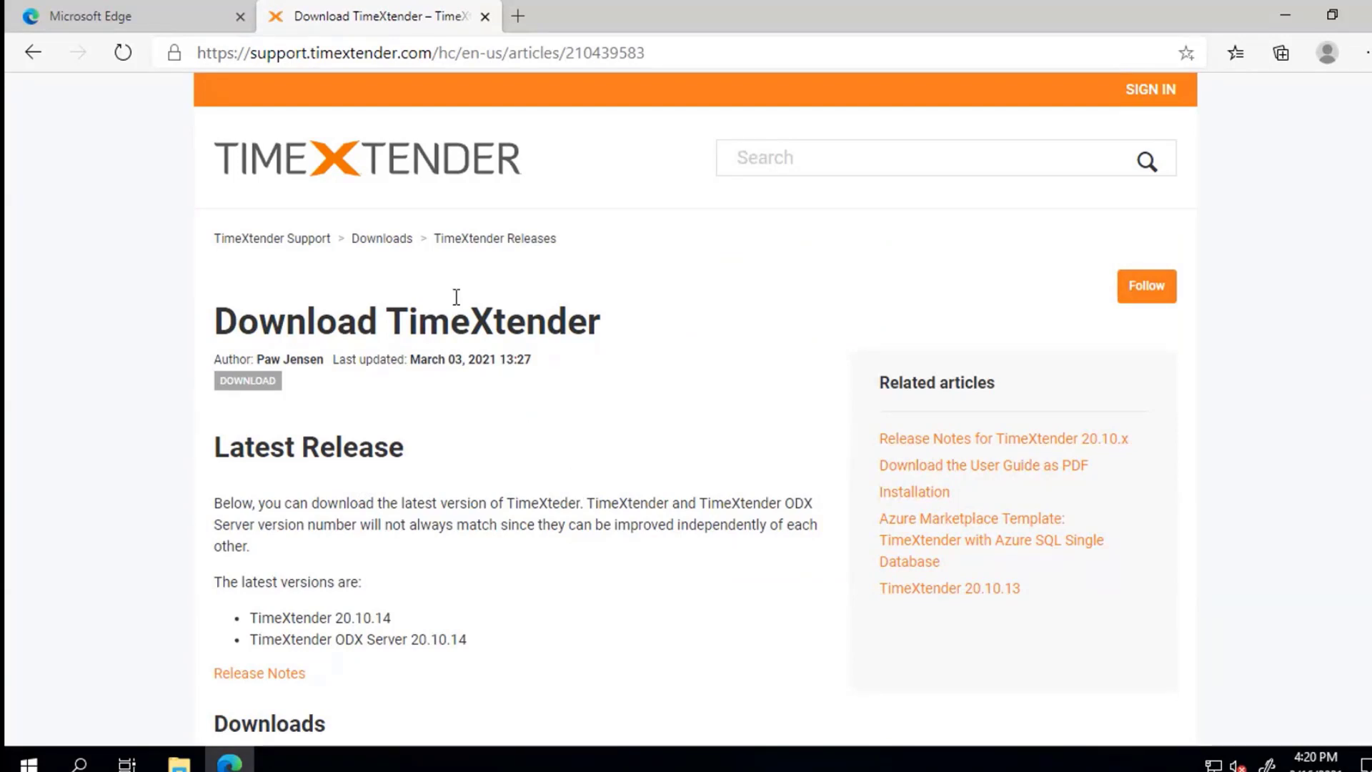
Step: Download the TimeXtender ODX Server and TimeXtender packages, then open the ODX Server zip
scroll(432, 364, down, 3)
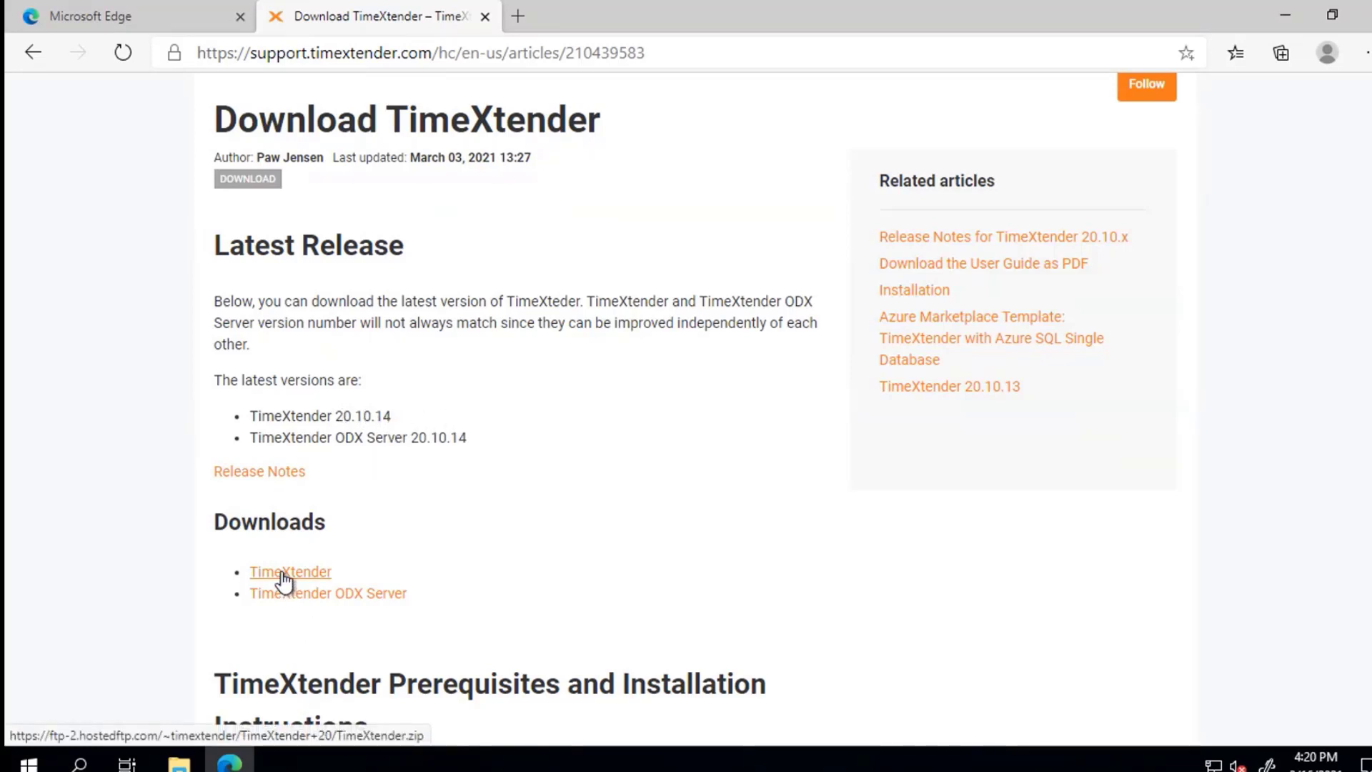
click(303, 603)
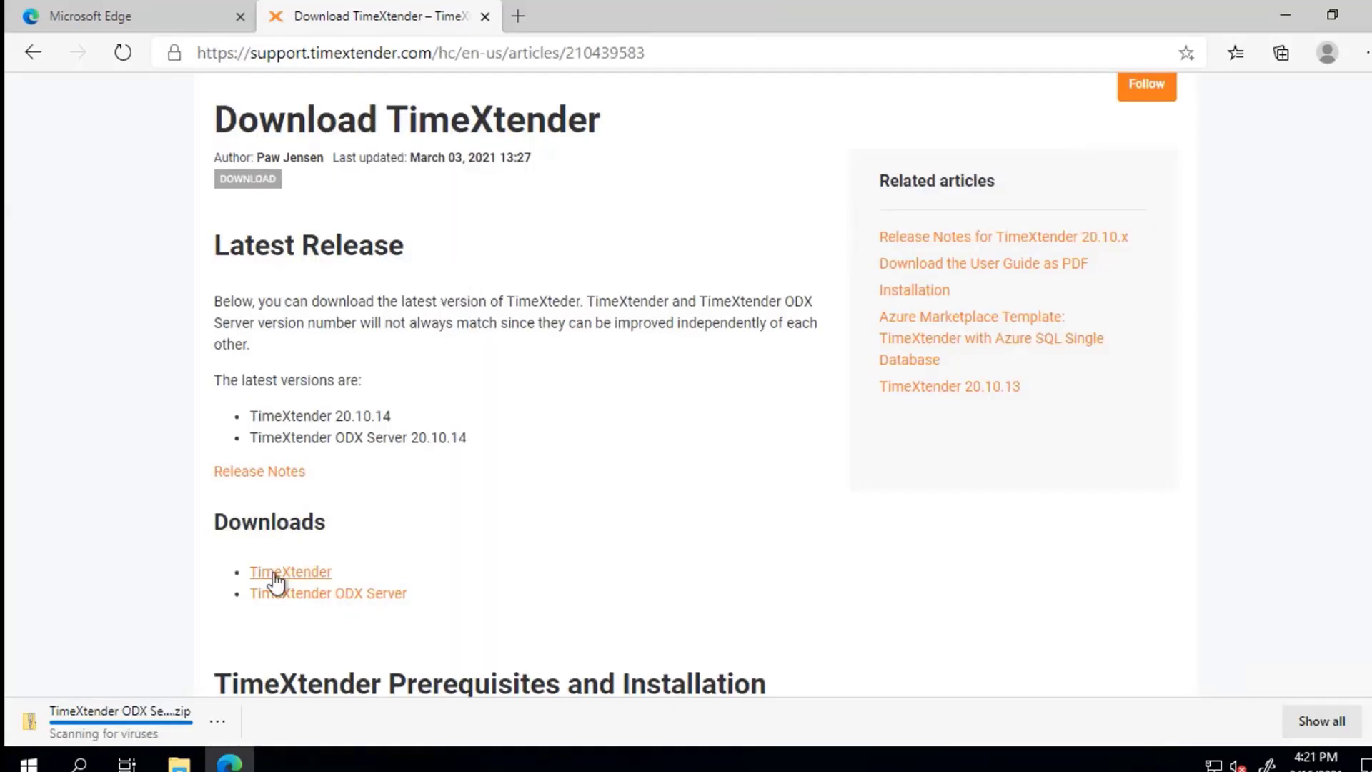
click(273, 578)
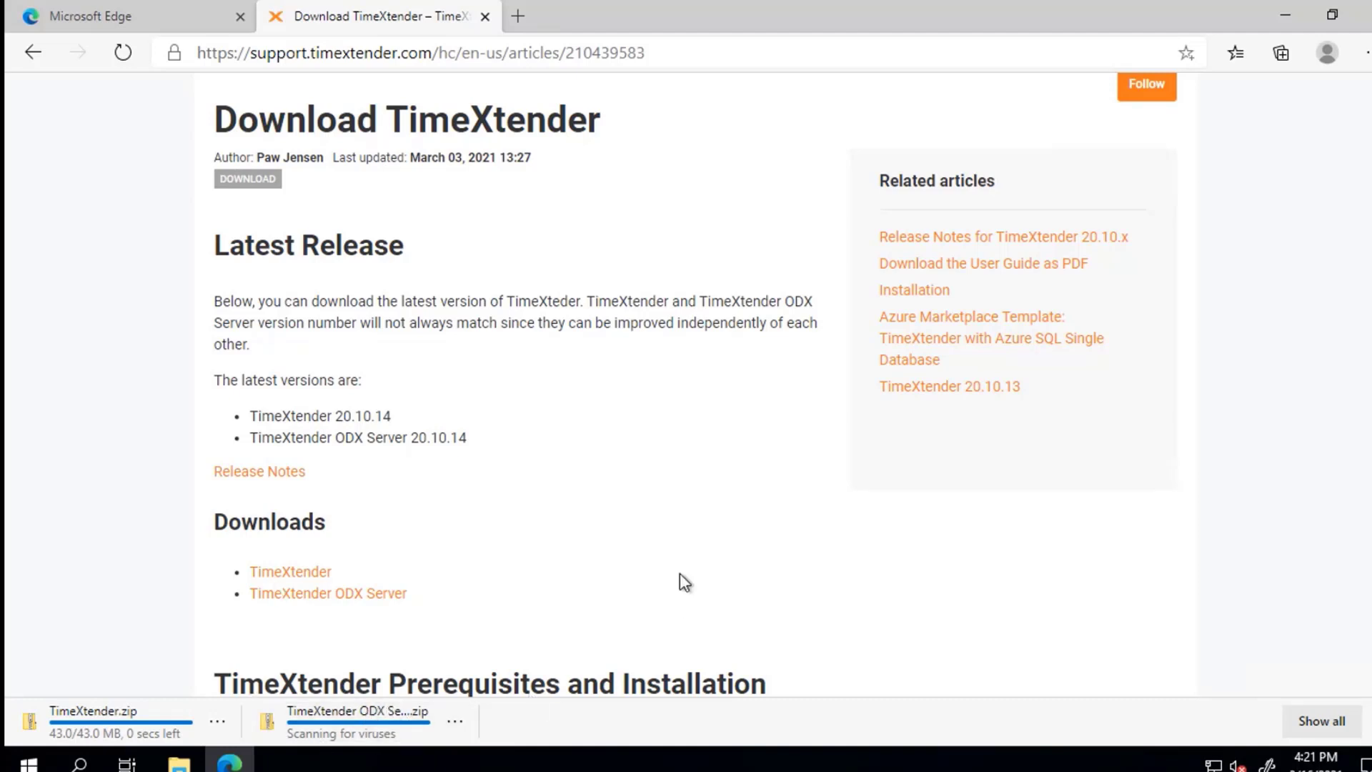
click(277, 729)
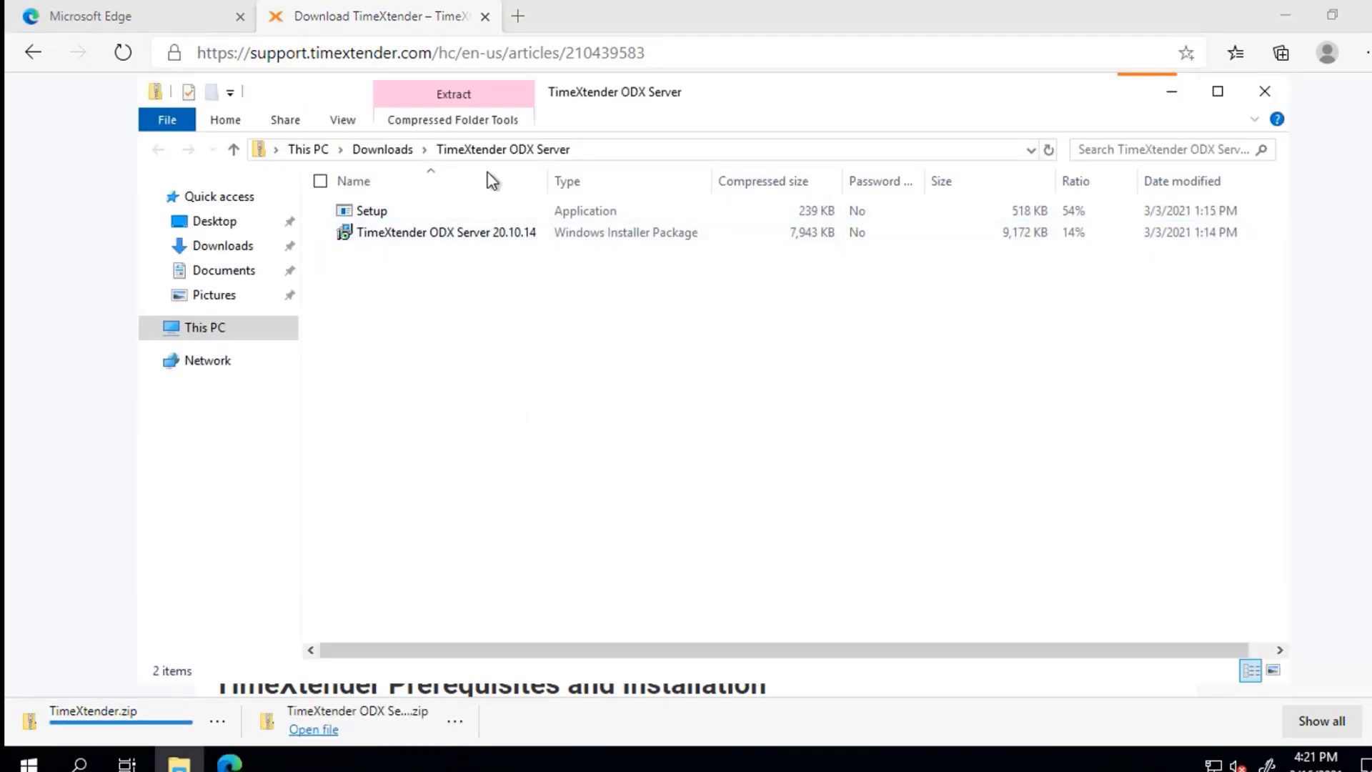
Step: Run ODX Setup with license accepted and Custom type, installing without launching ODXServerConfiguration
double_click(383, 211)
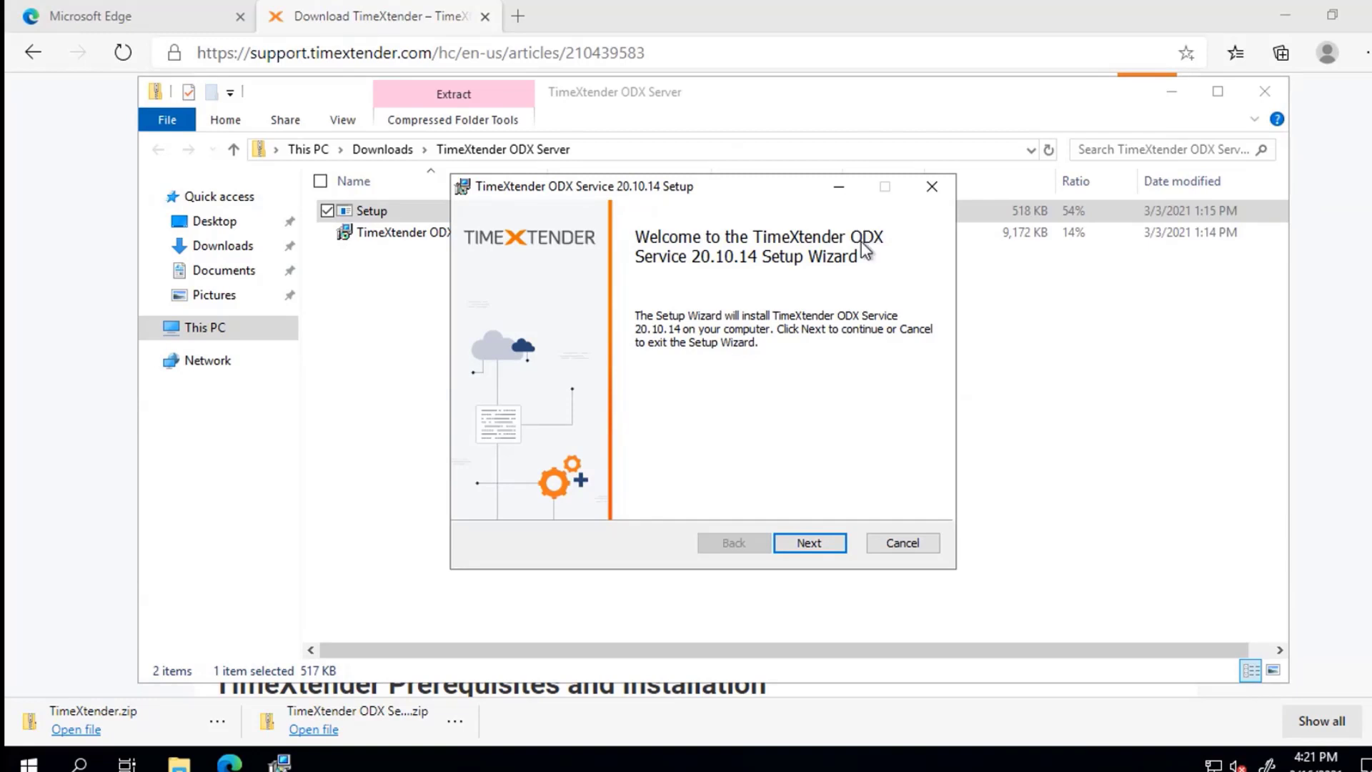
click(819, 542)
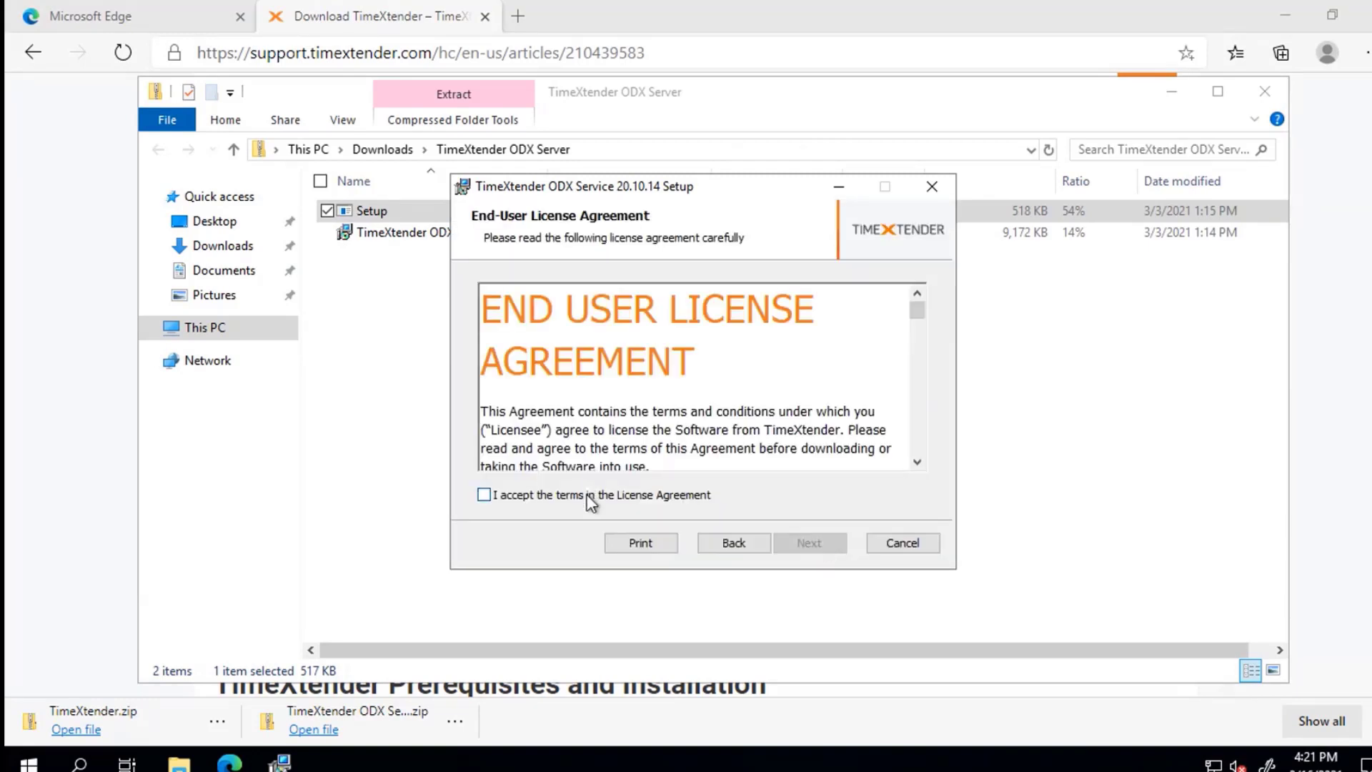
click(586, 495)
click(822, 543)
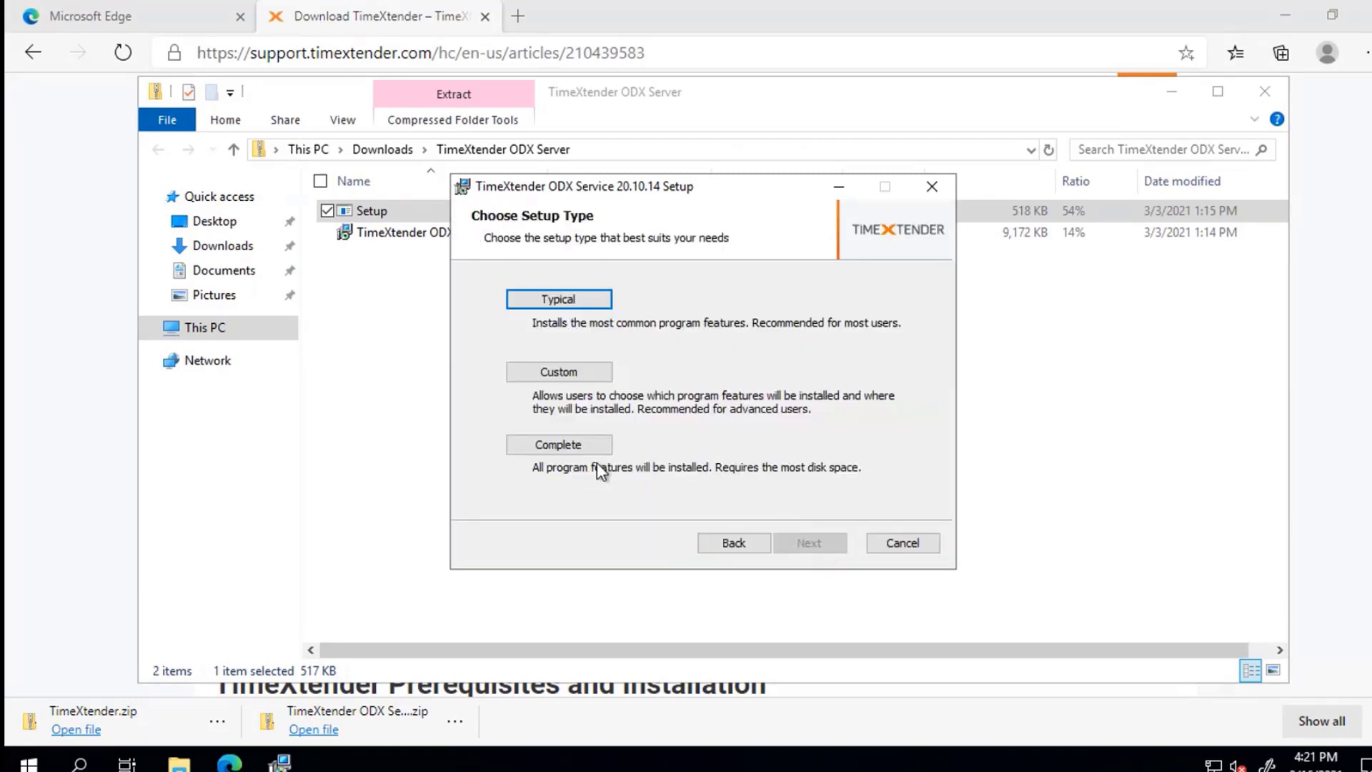
click(570, 447)
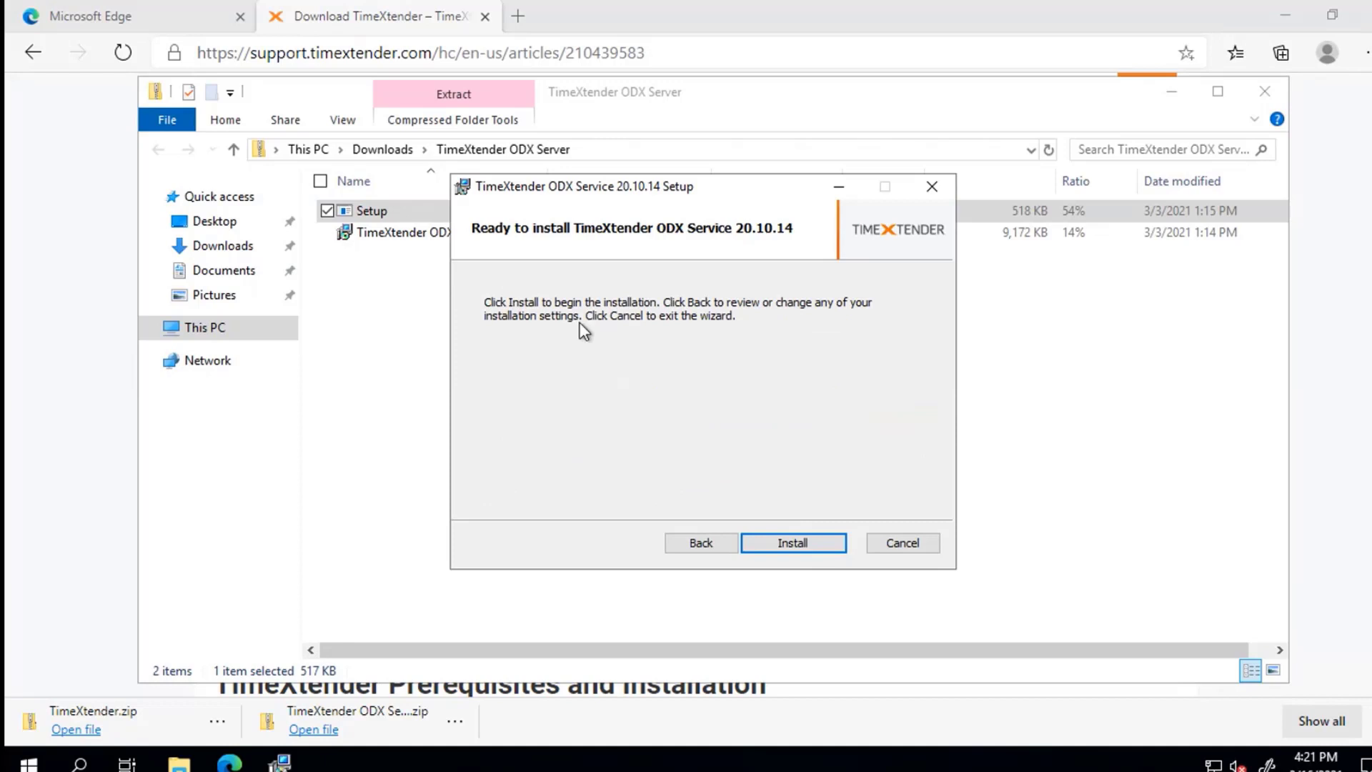
click(699, 547)
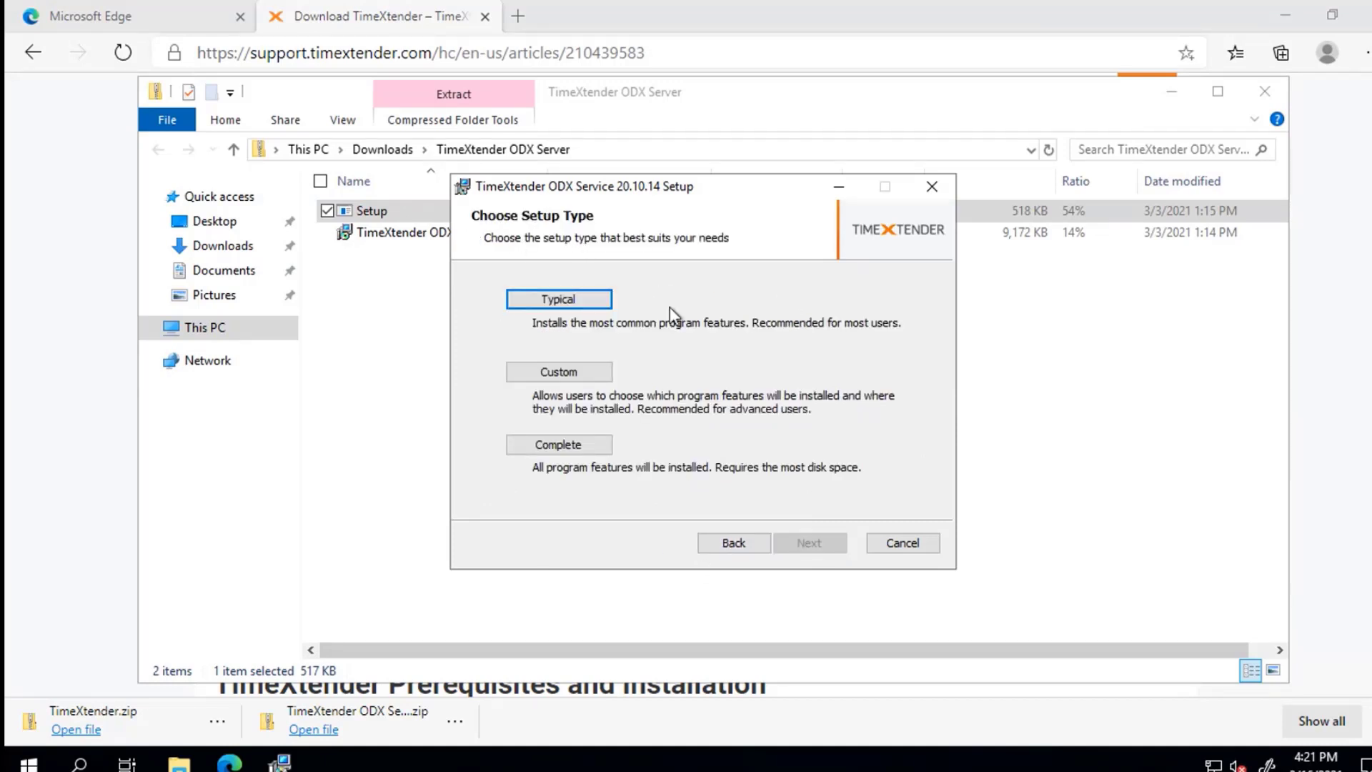
click(556, 380)
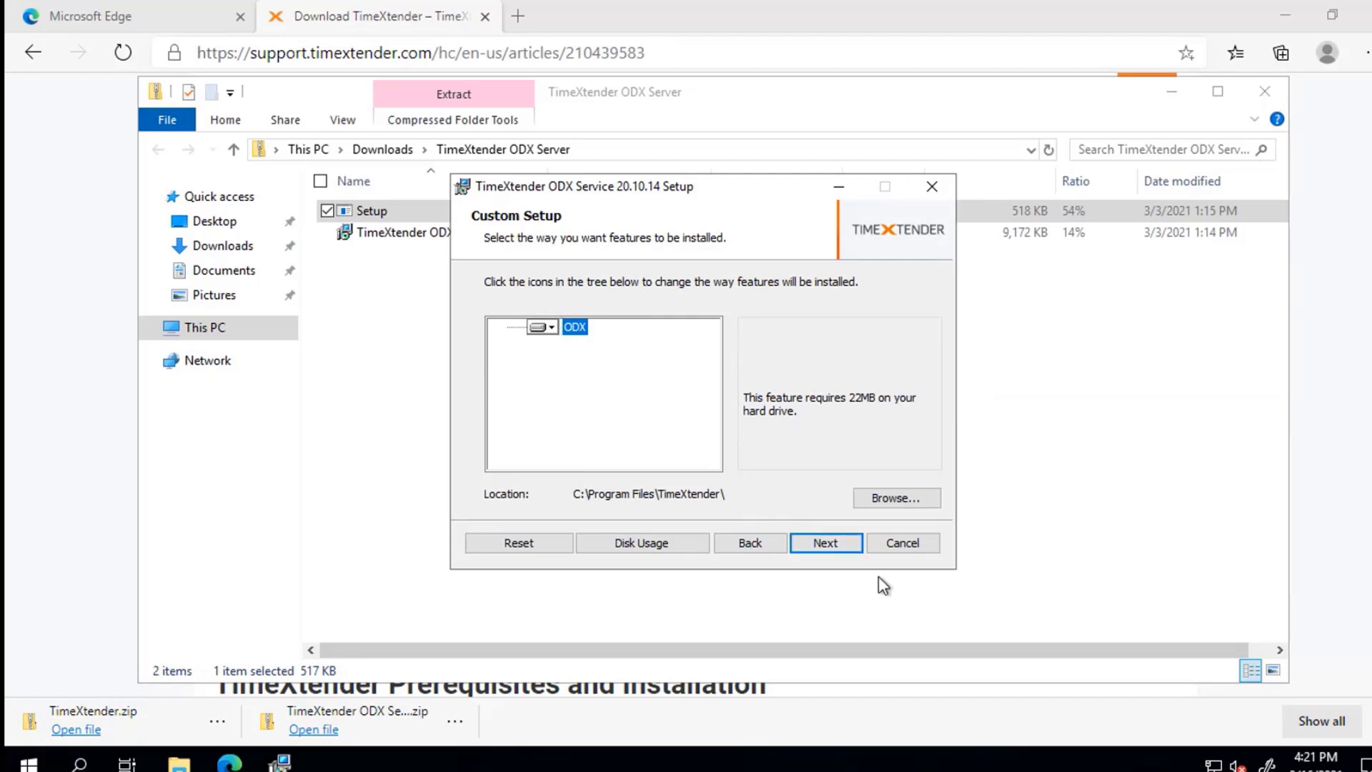
click(838, 546)
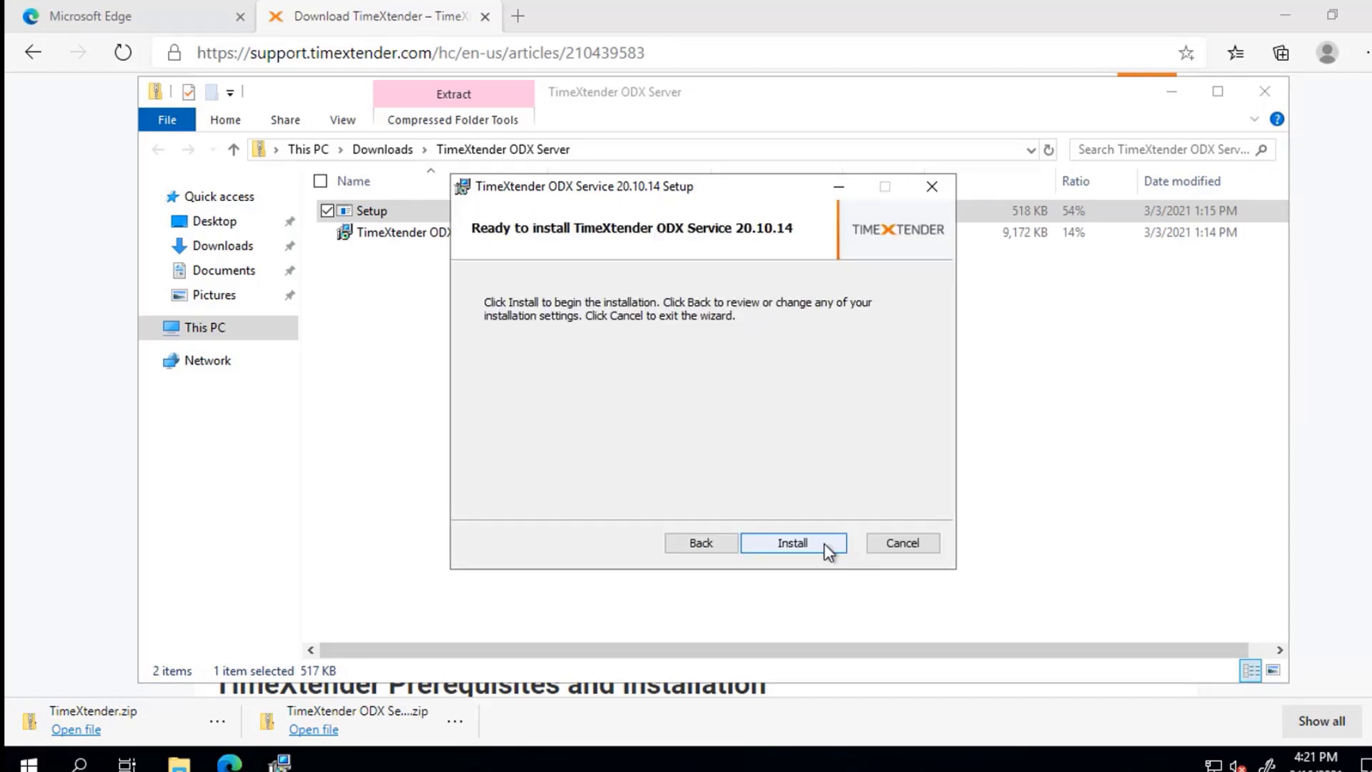
click(825, 543)
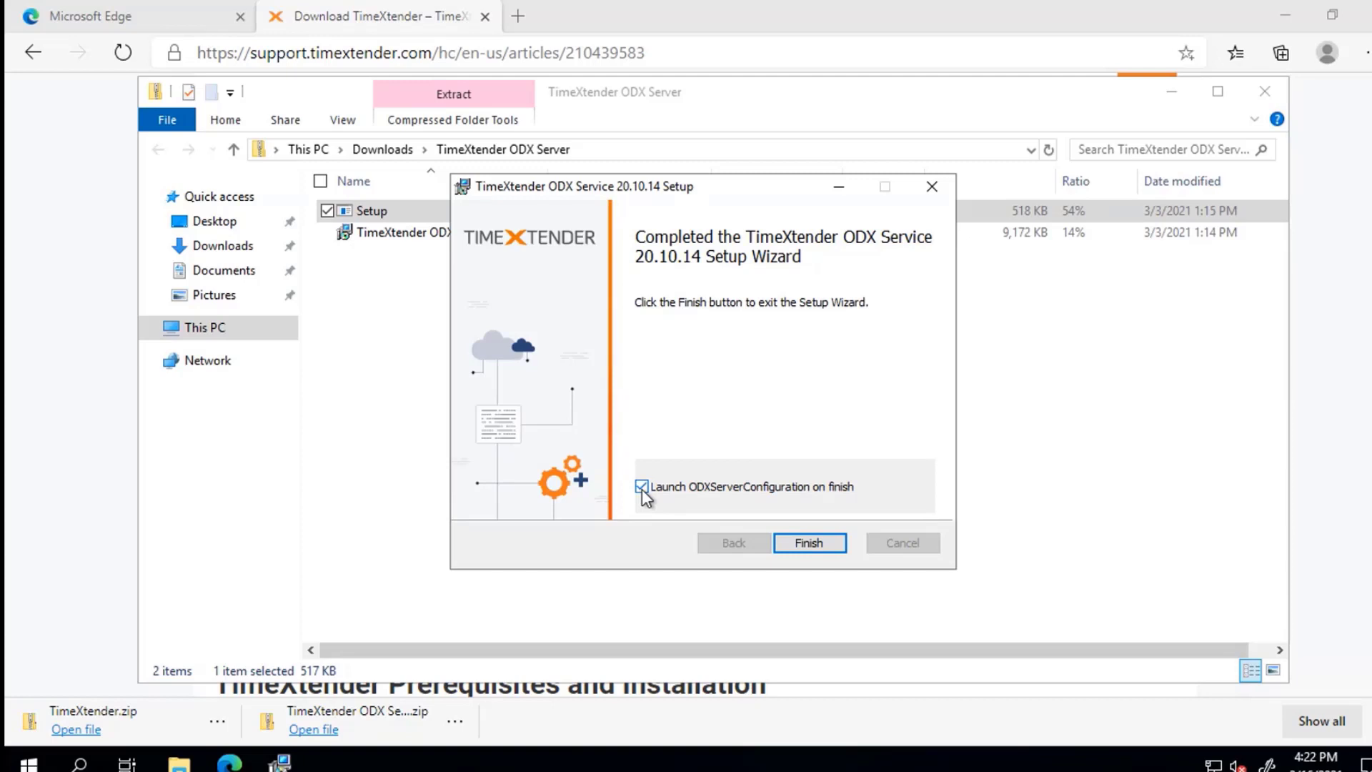
click(642, 487)
click(803, 537)
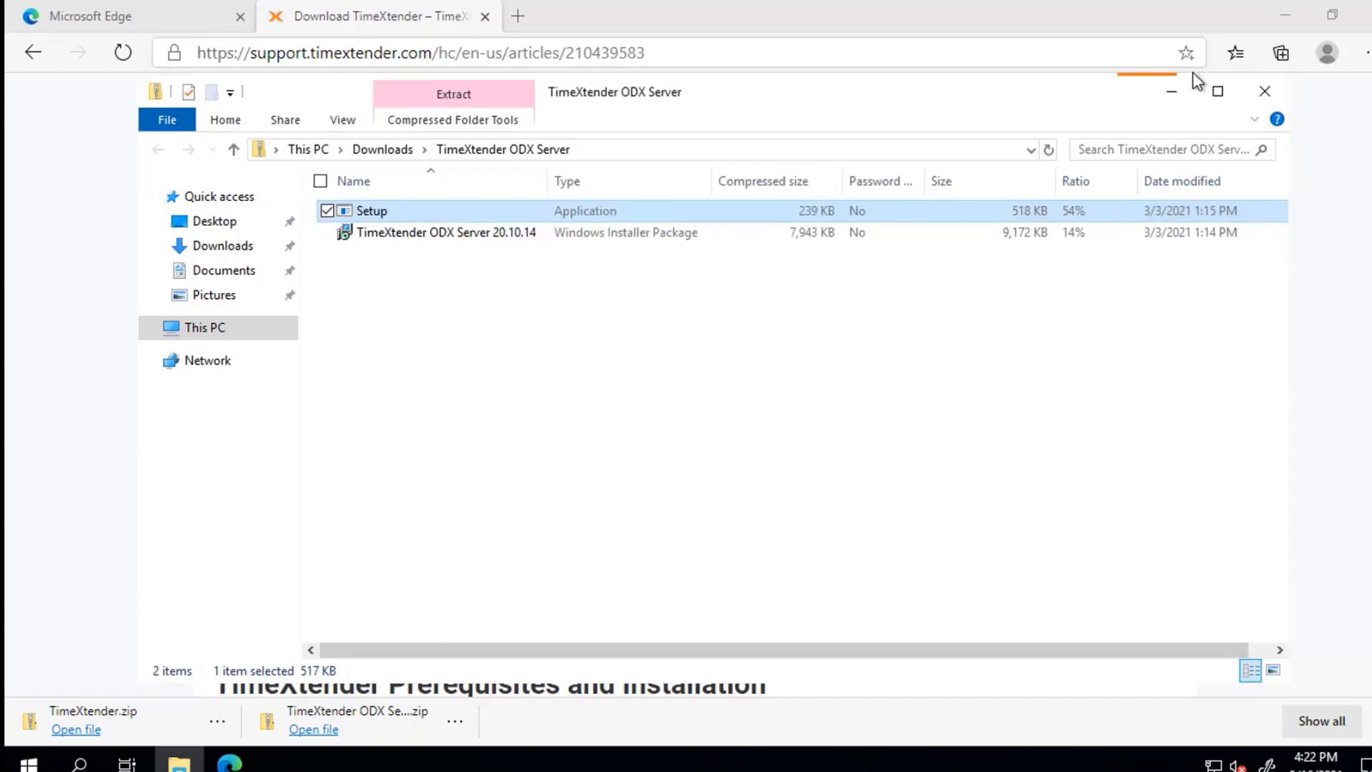
Step: Close the ODX zip, open TimeXtender.zip, run its Setup and accept the license
click(1266, 87)
click(108, 715)
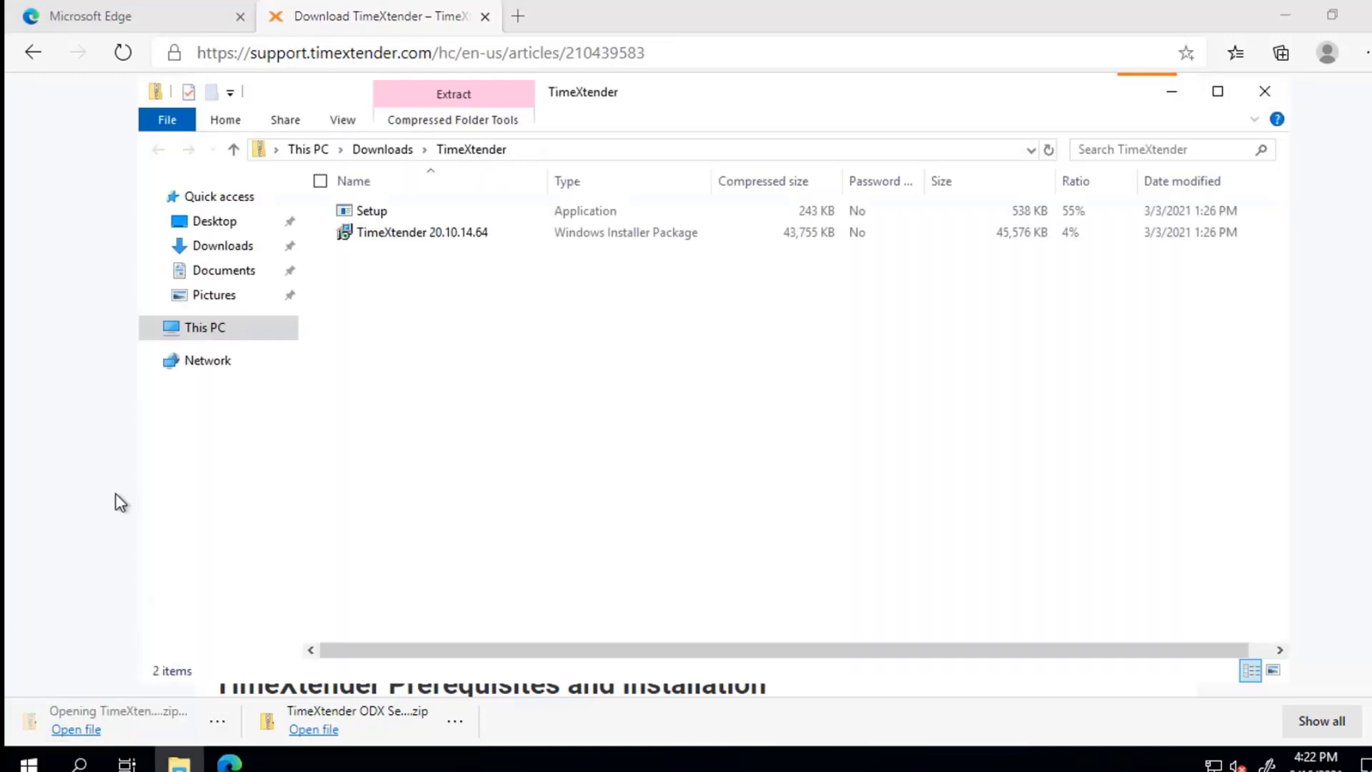
double_click(370, 211)
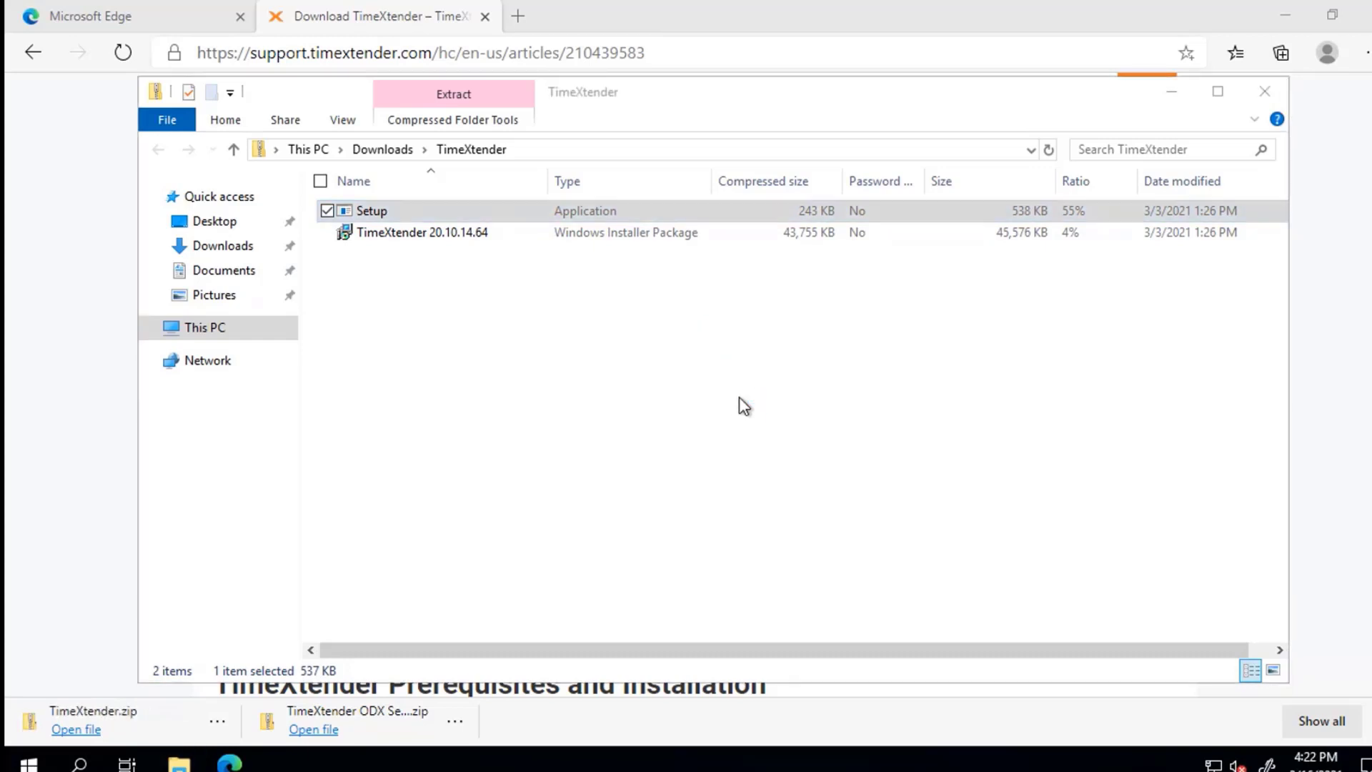
click(813, 542)
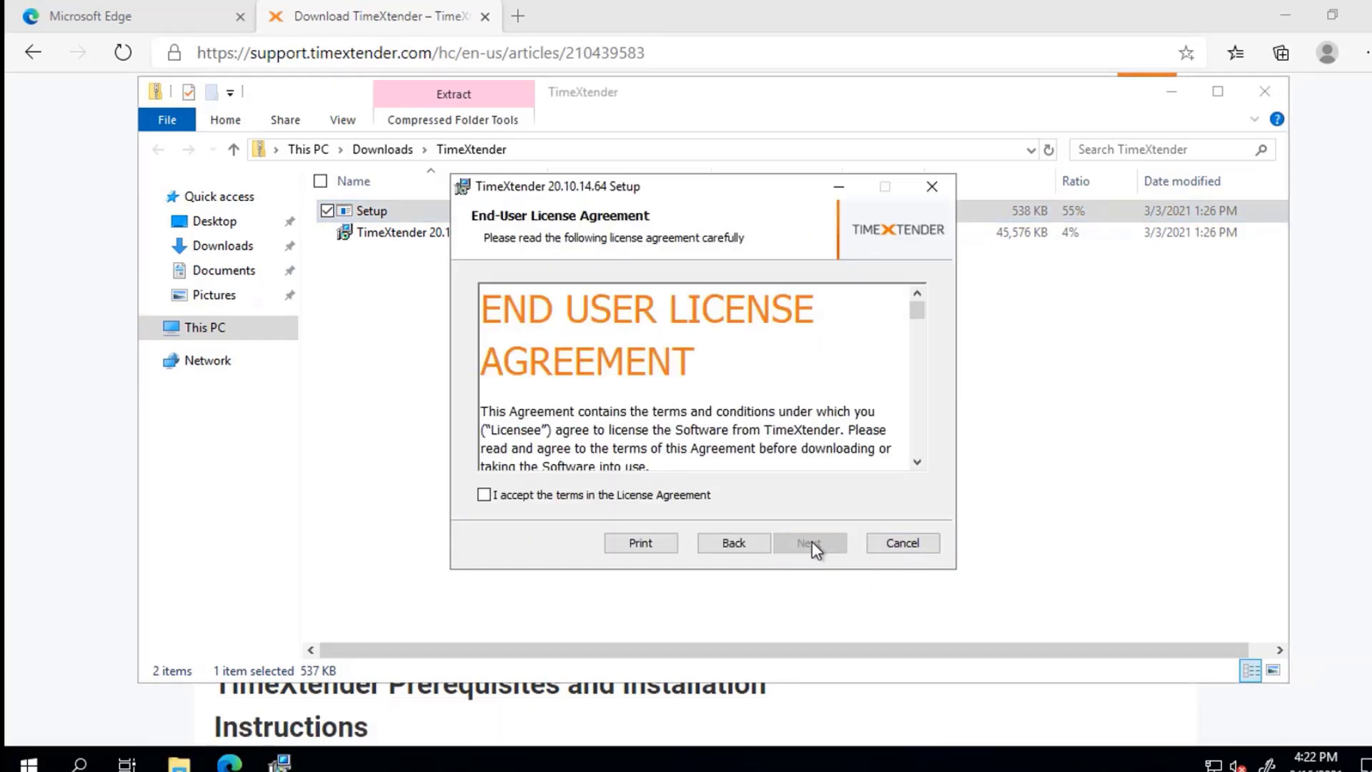
click(689, 499)
click(820, 548)
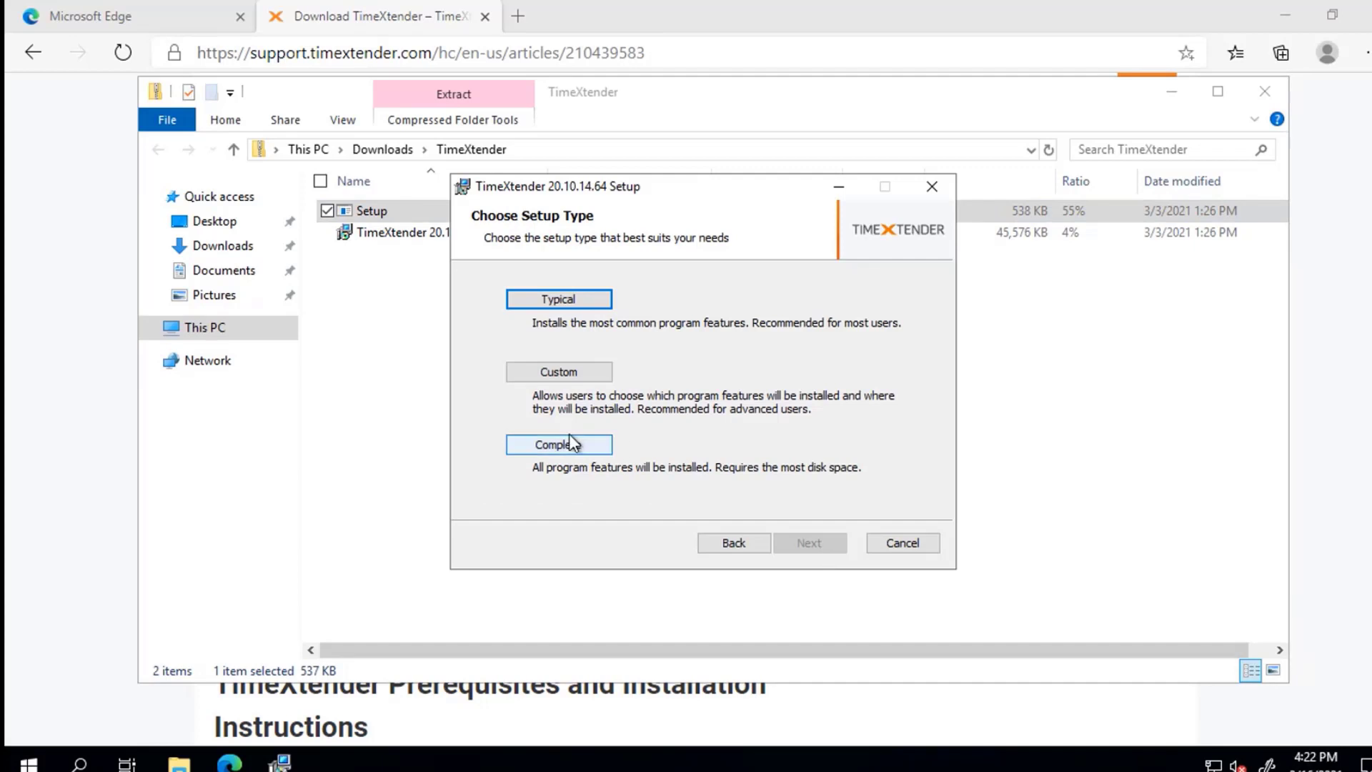
Step: Custom-install TimeXtender 20.10.14.64 with all features, close the archive and return to the slides
click(561, 371)
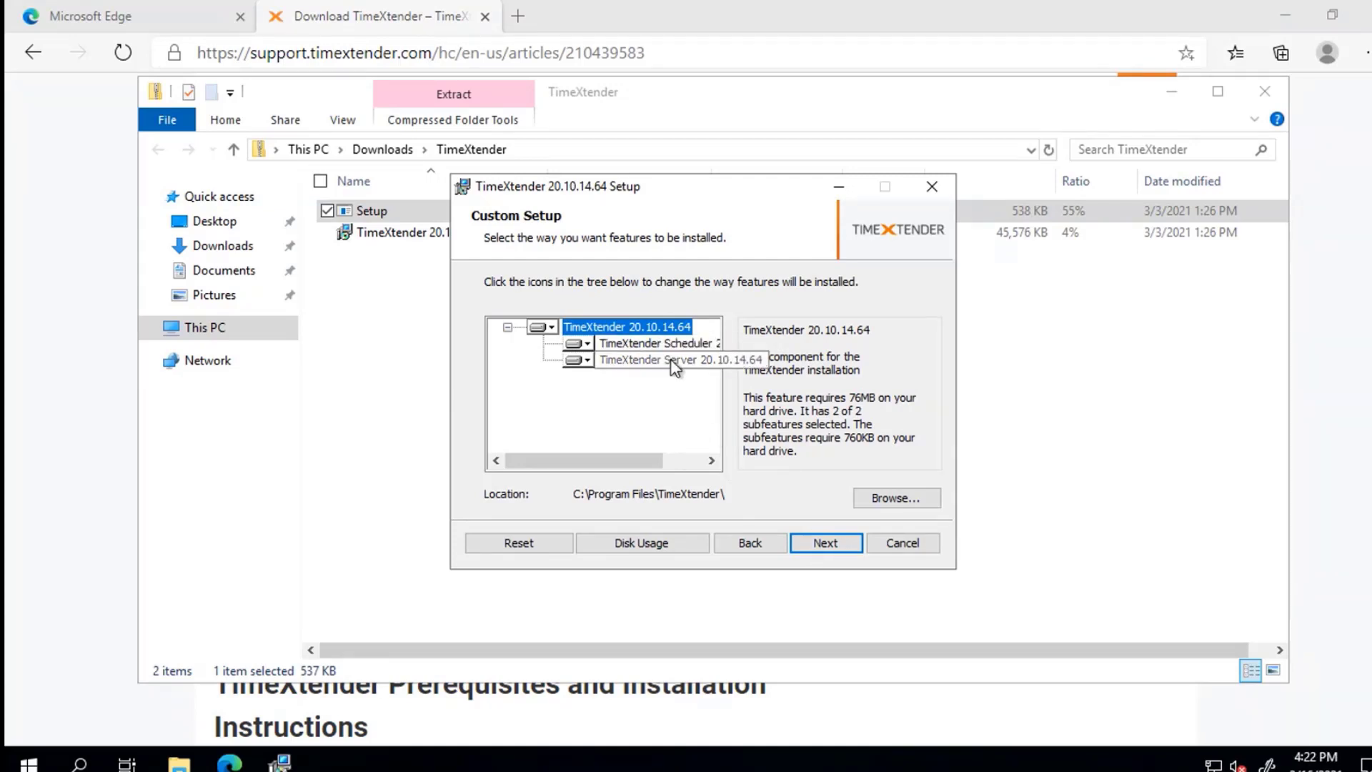
click(815, 542)
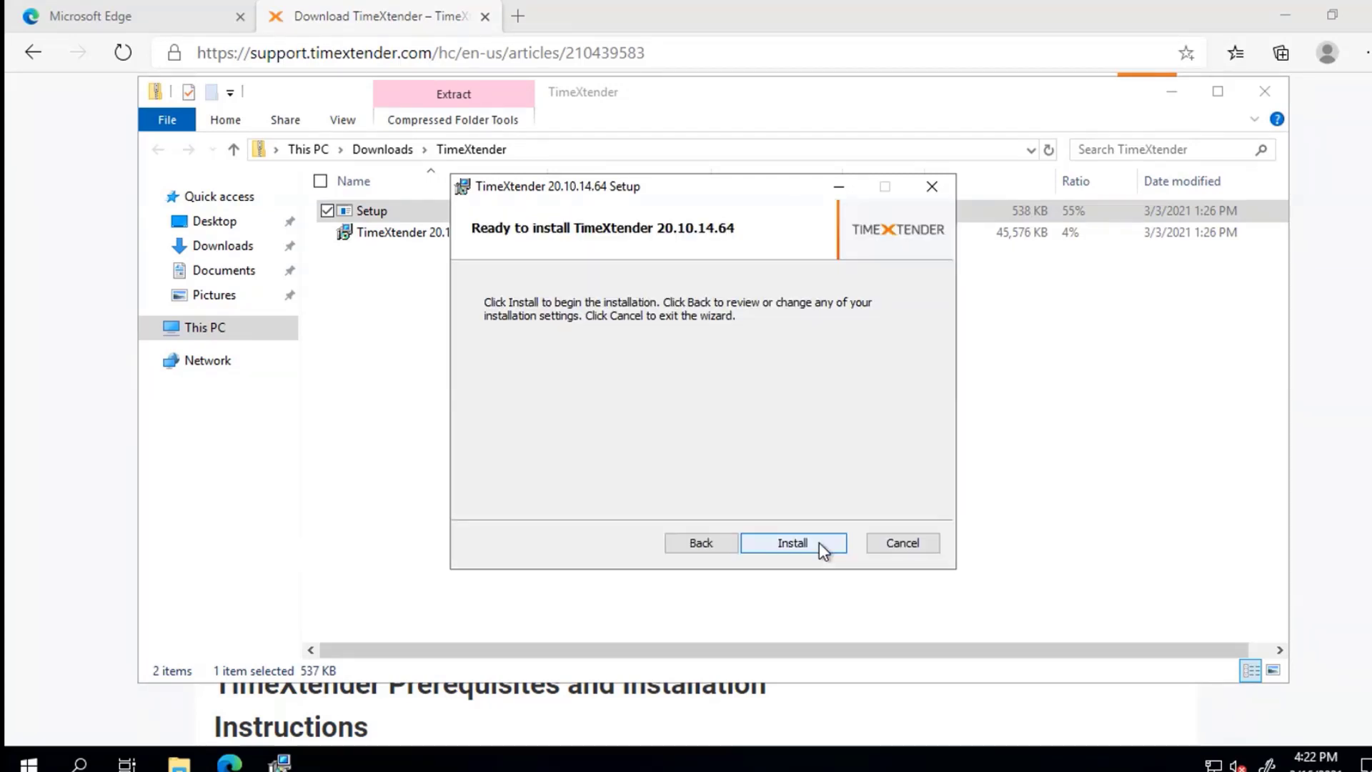
click(819, 543)
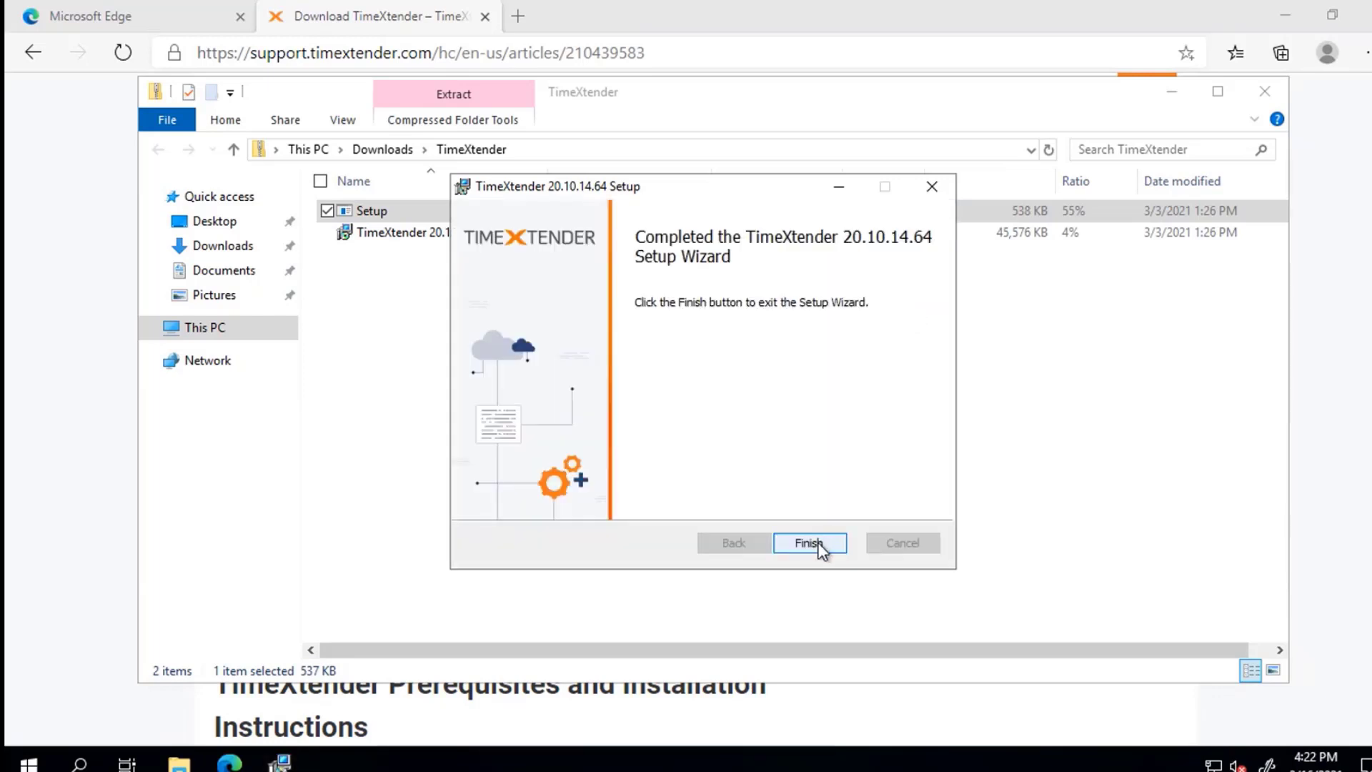
click(810, 543)
click(1264, 93)
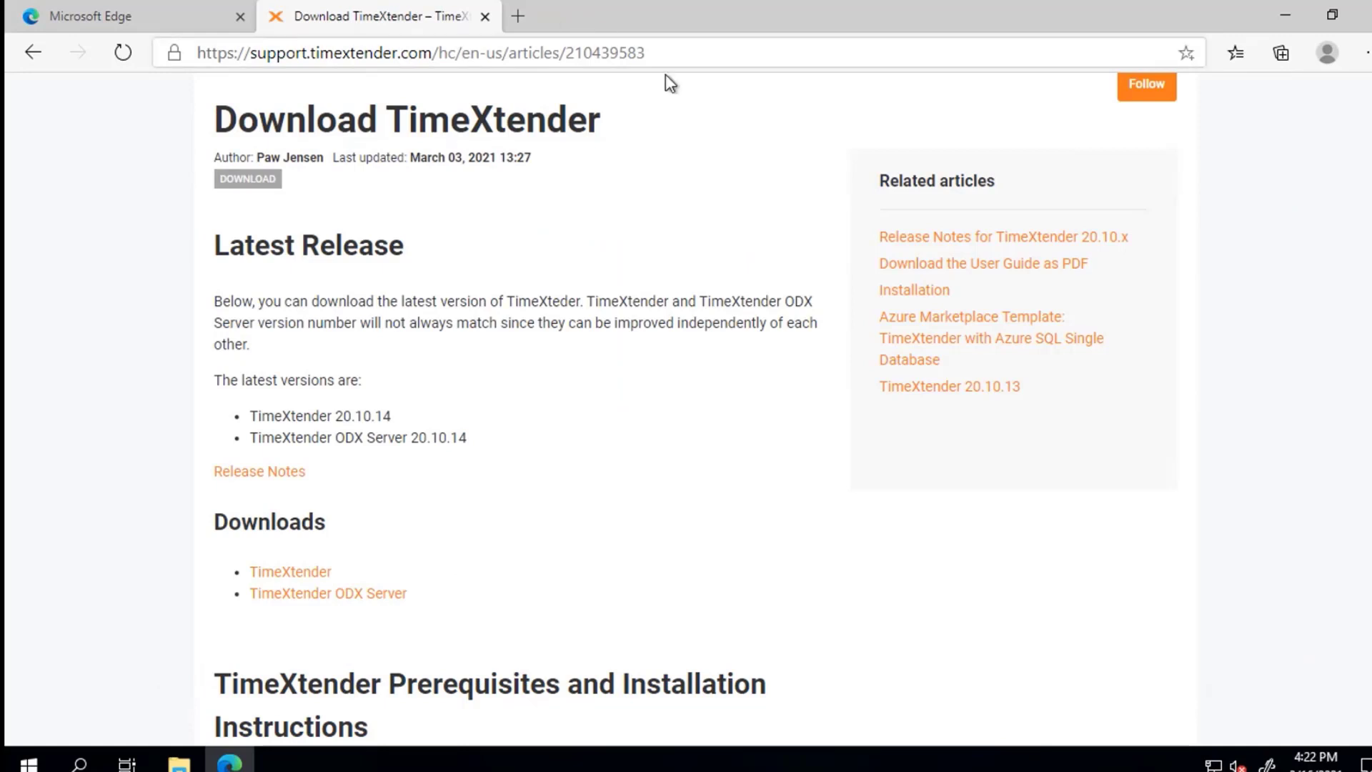
key(alt+Tab)
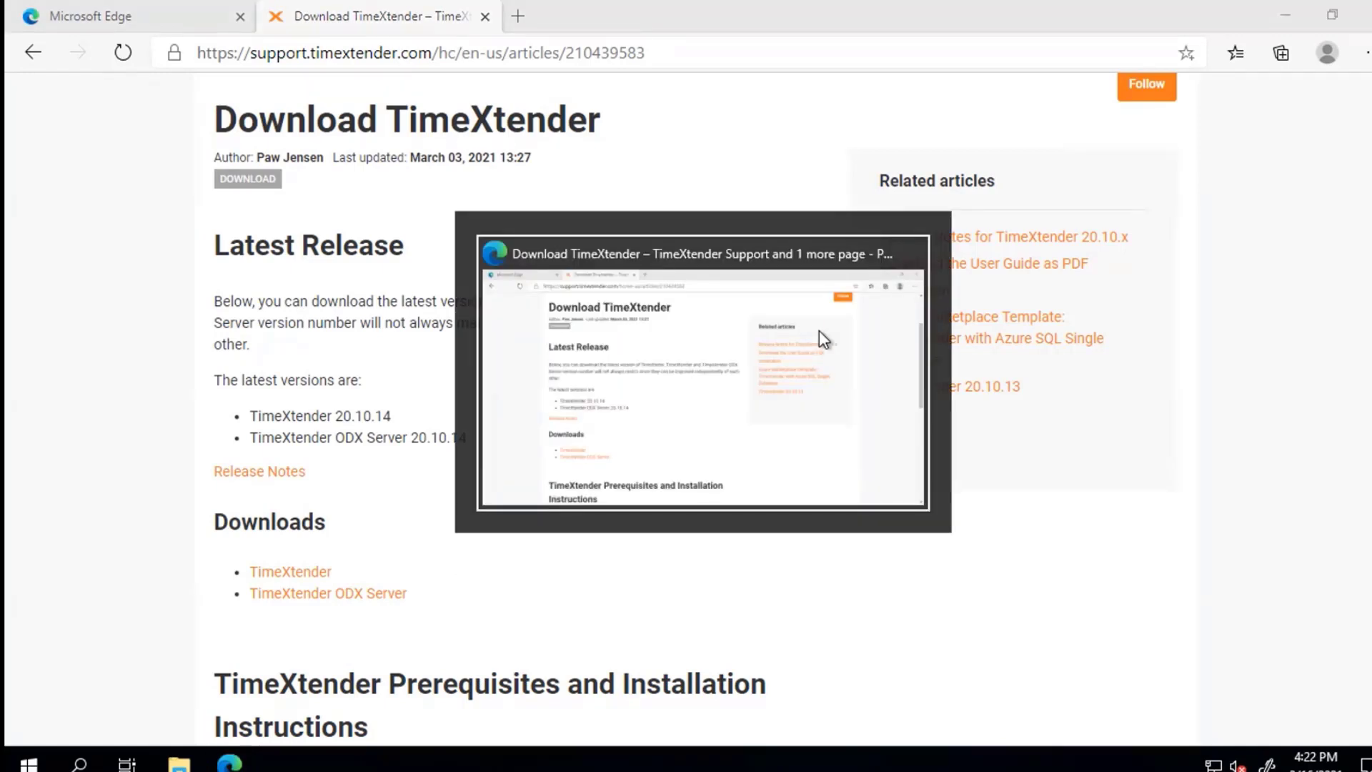
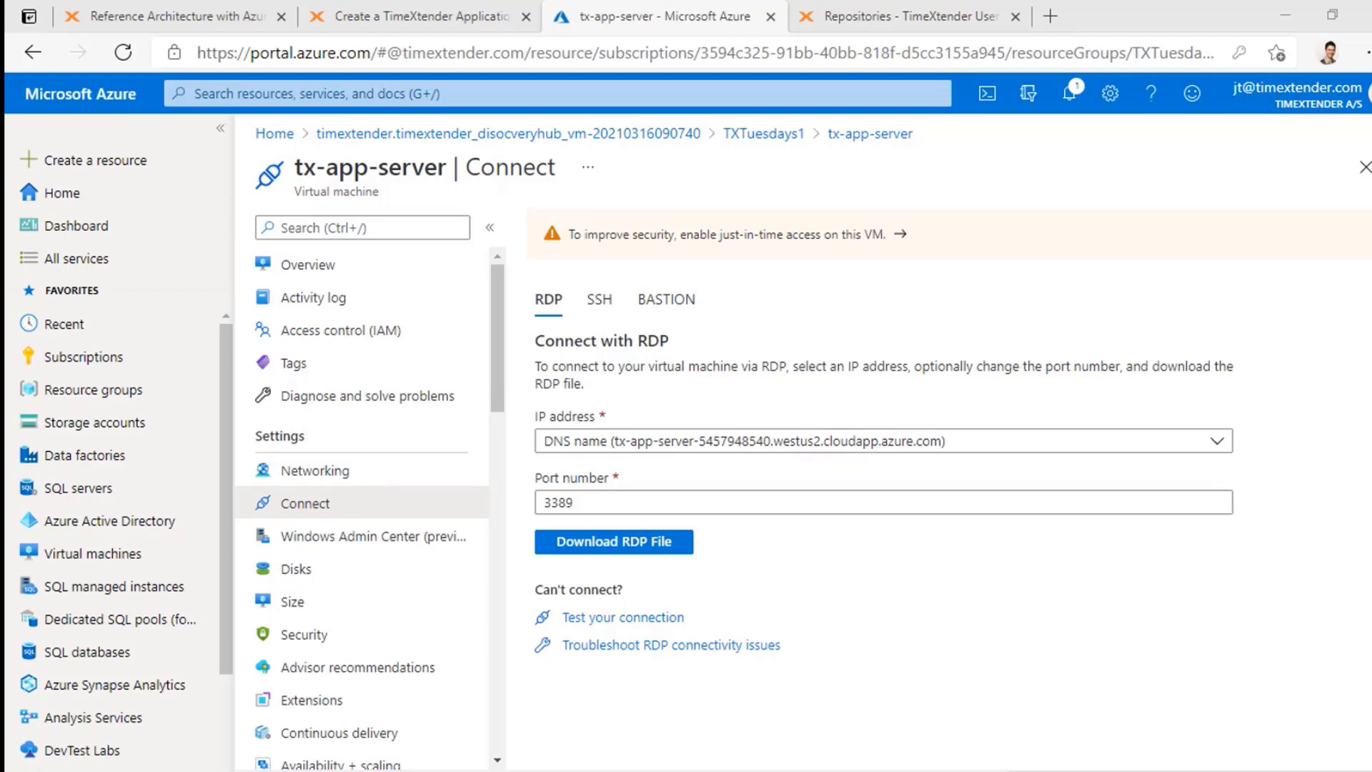
Step: Maximize TimeXtender, widen the Manage ODX tree, and bring up the WWI data source's actions
drag(879, 771, 719, 0)
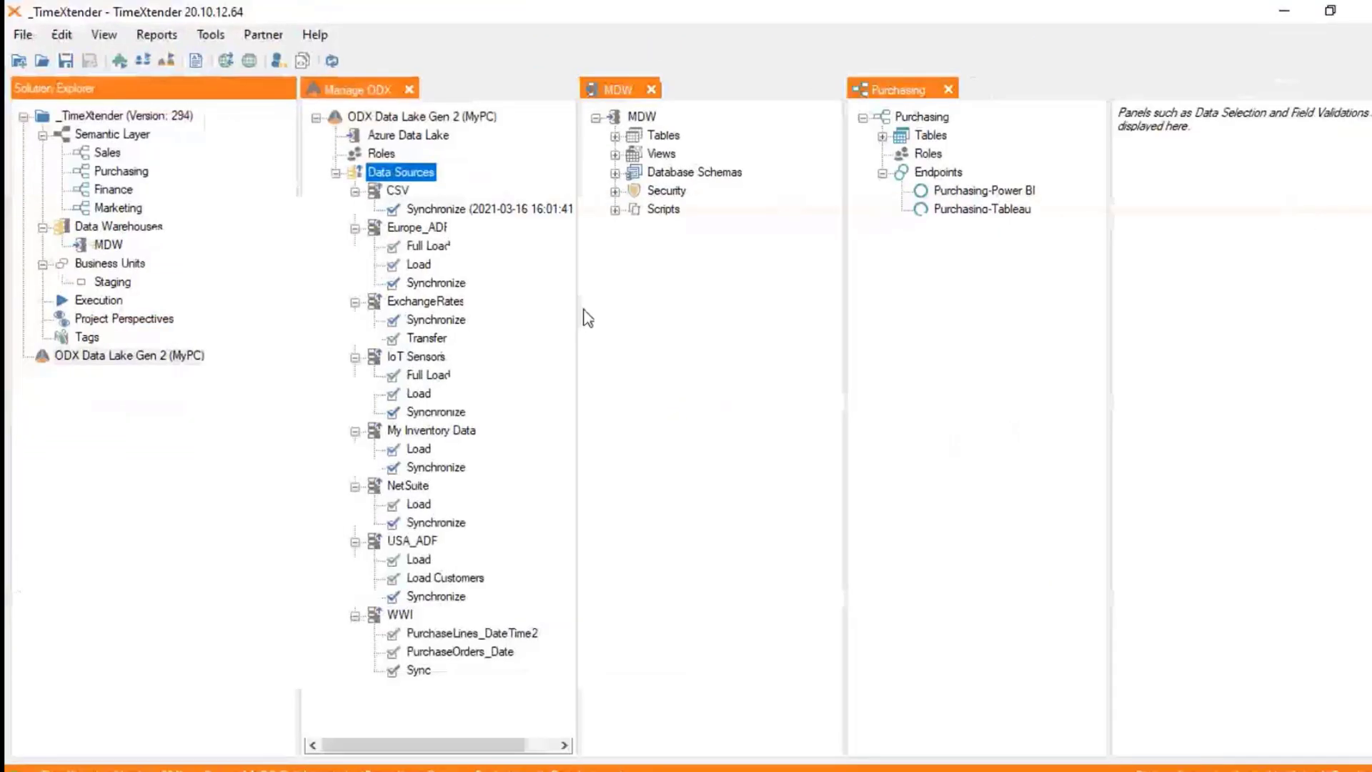
drag(576, 223, 613, 237)
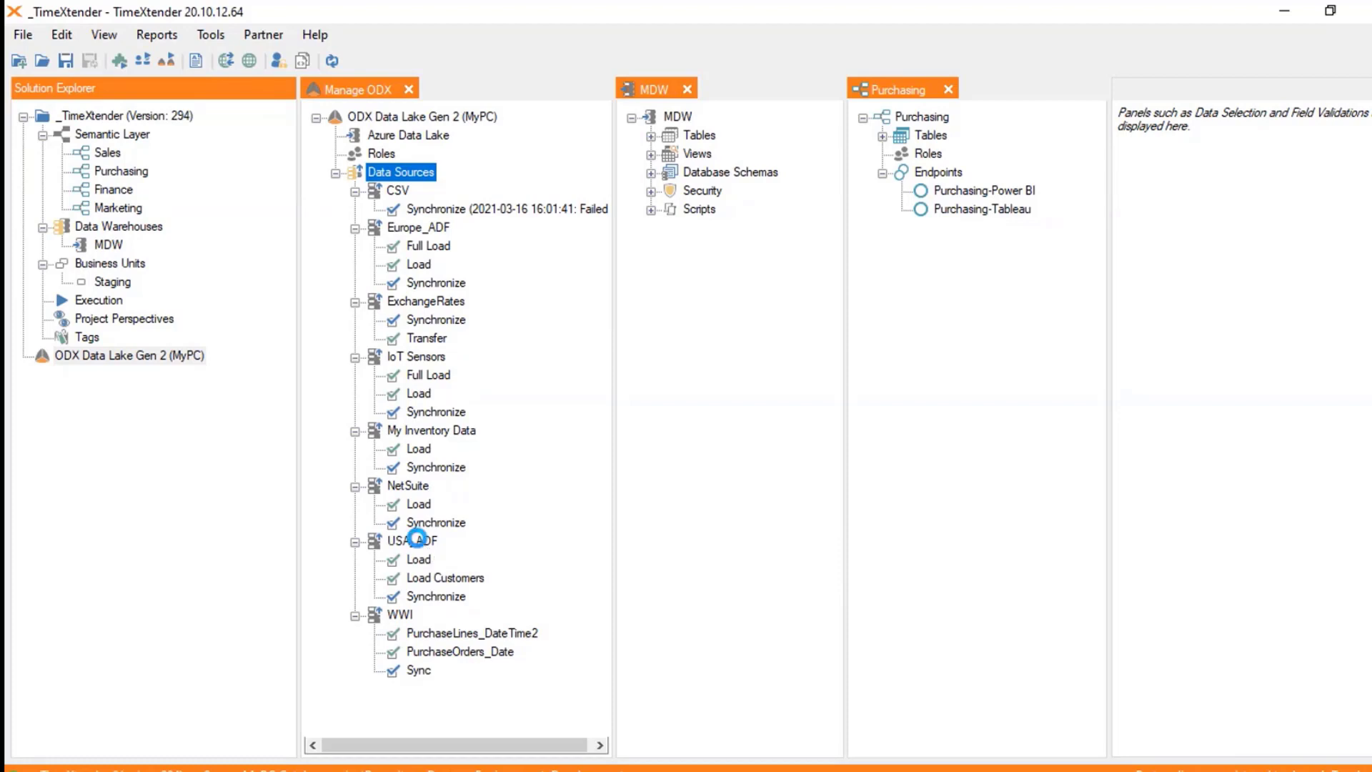
click(420, 541)
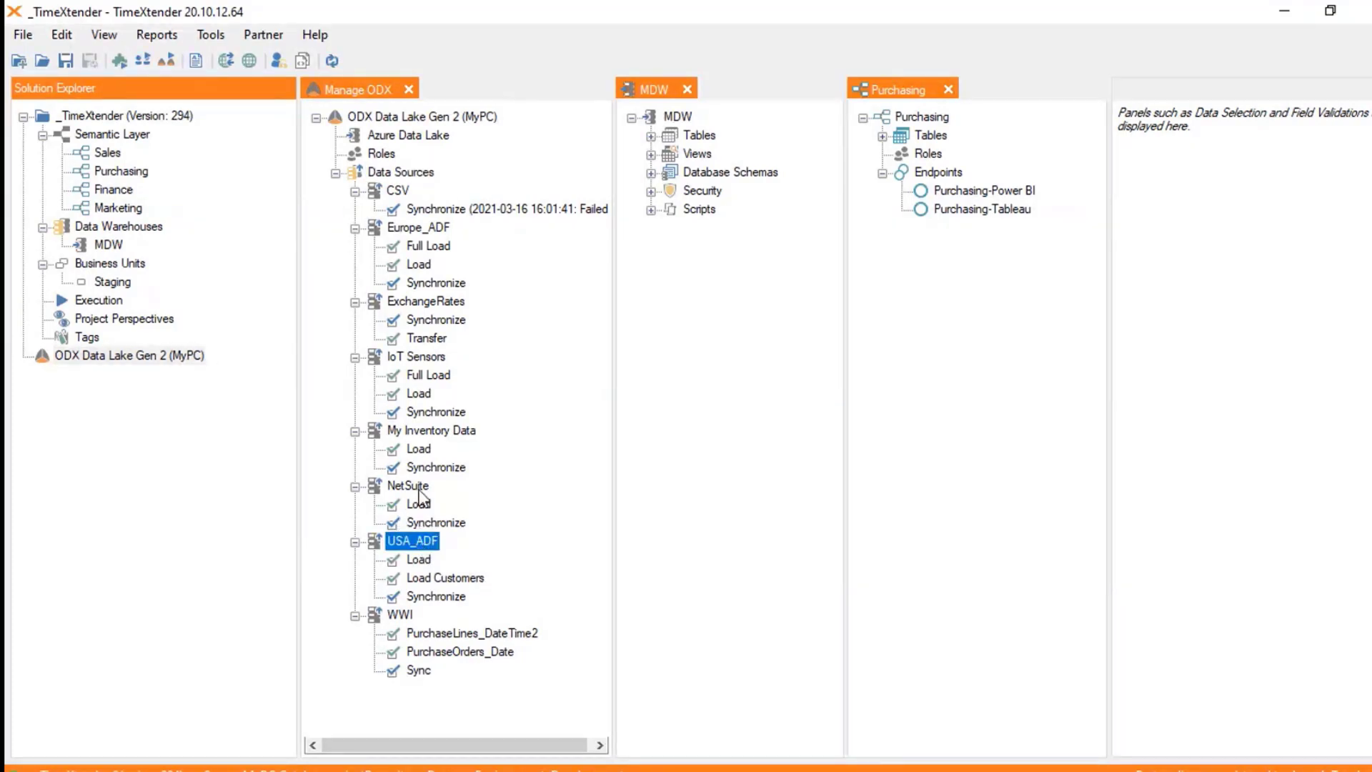
click(400, 617)
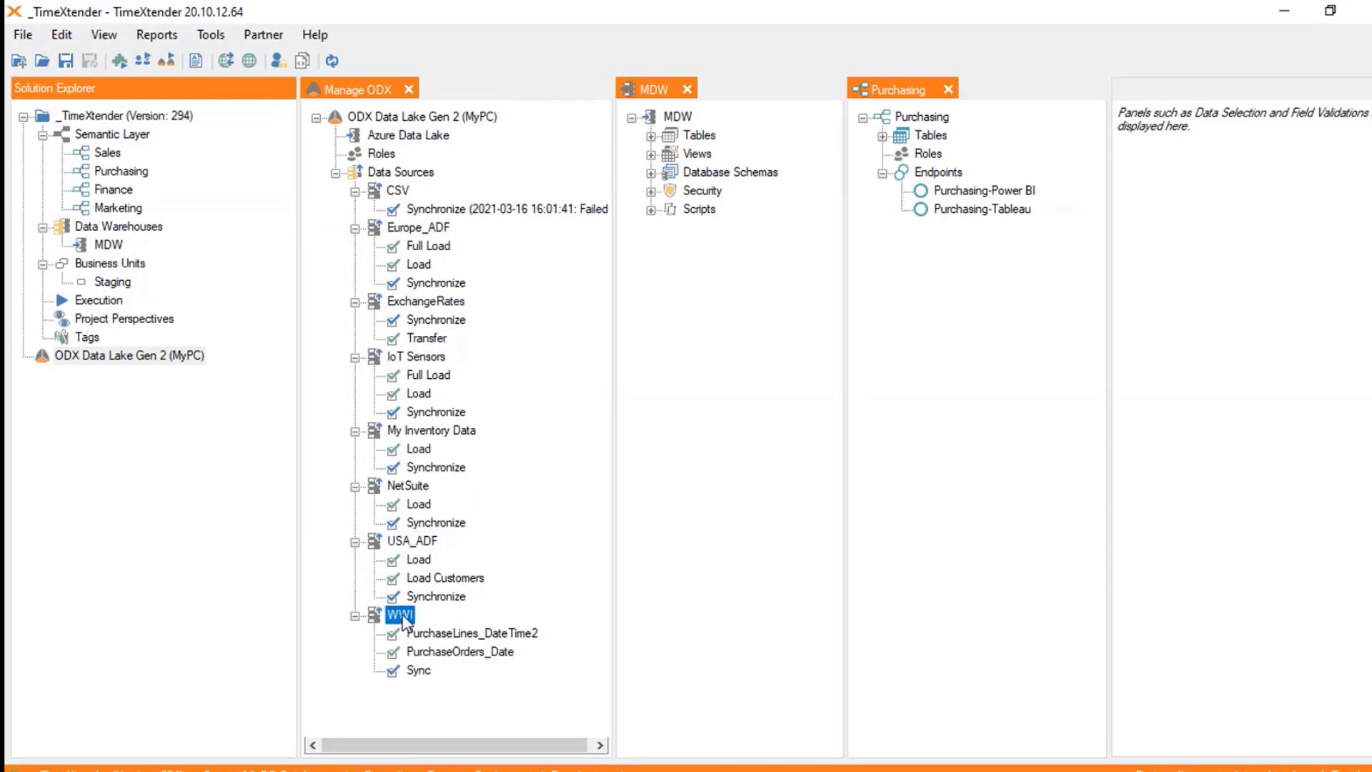
right_click(402, 619)
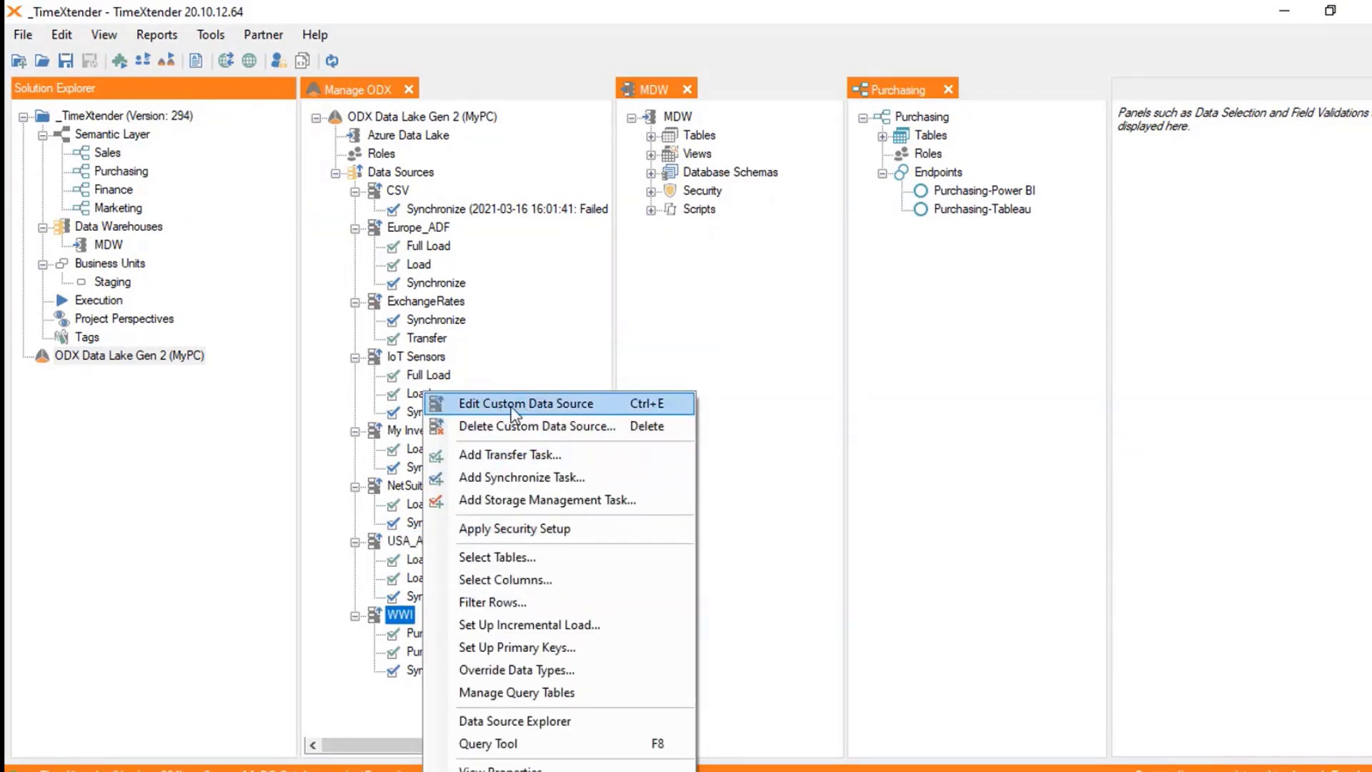
Step: Try Manage Query Tables on WWI, dismiss the out-of-date custom data source error, reopen WWI's actions
click(558, 694)
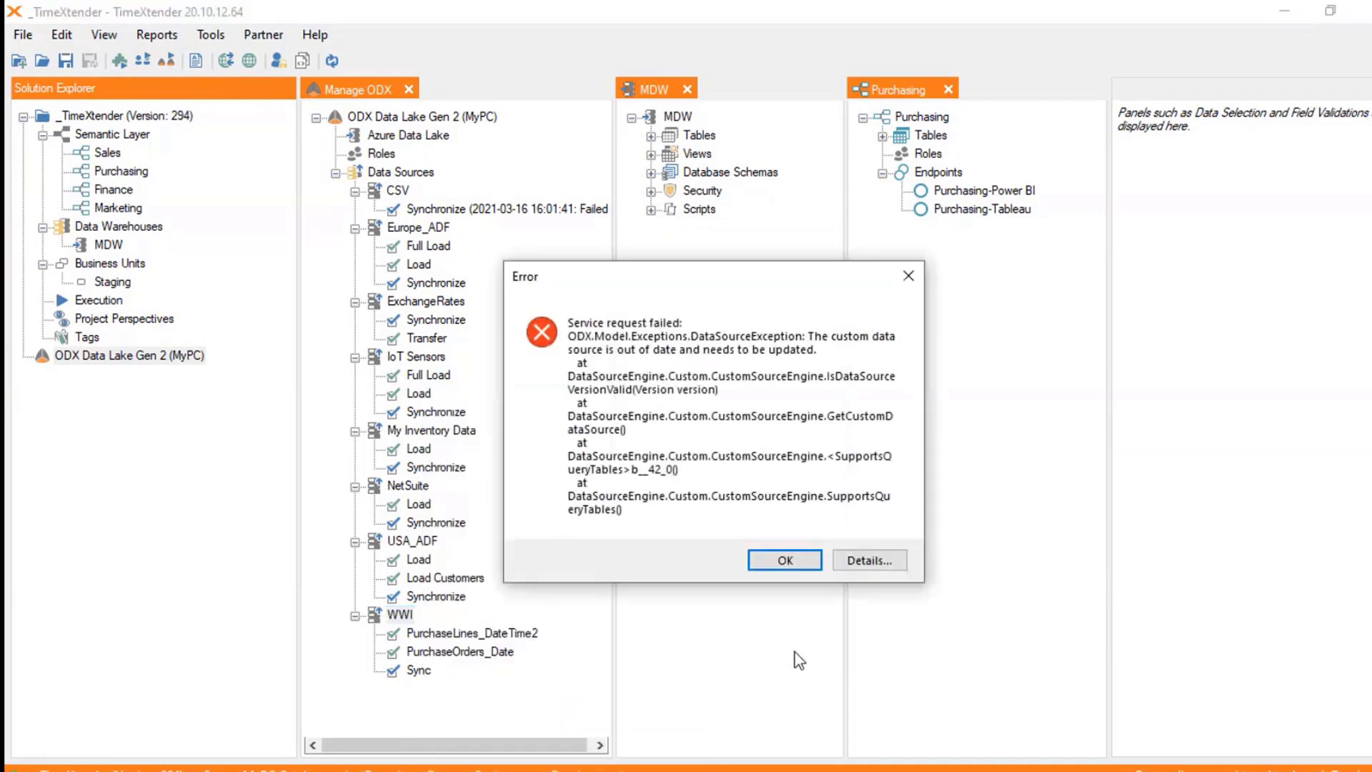
click(792, 567)
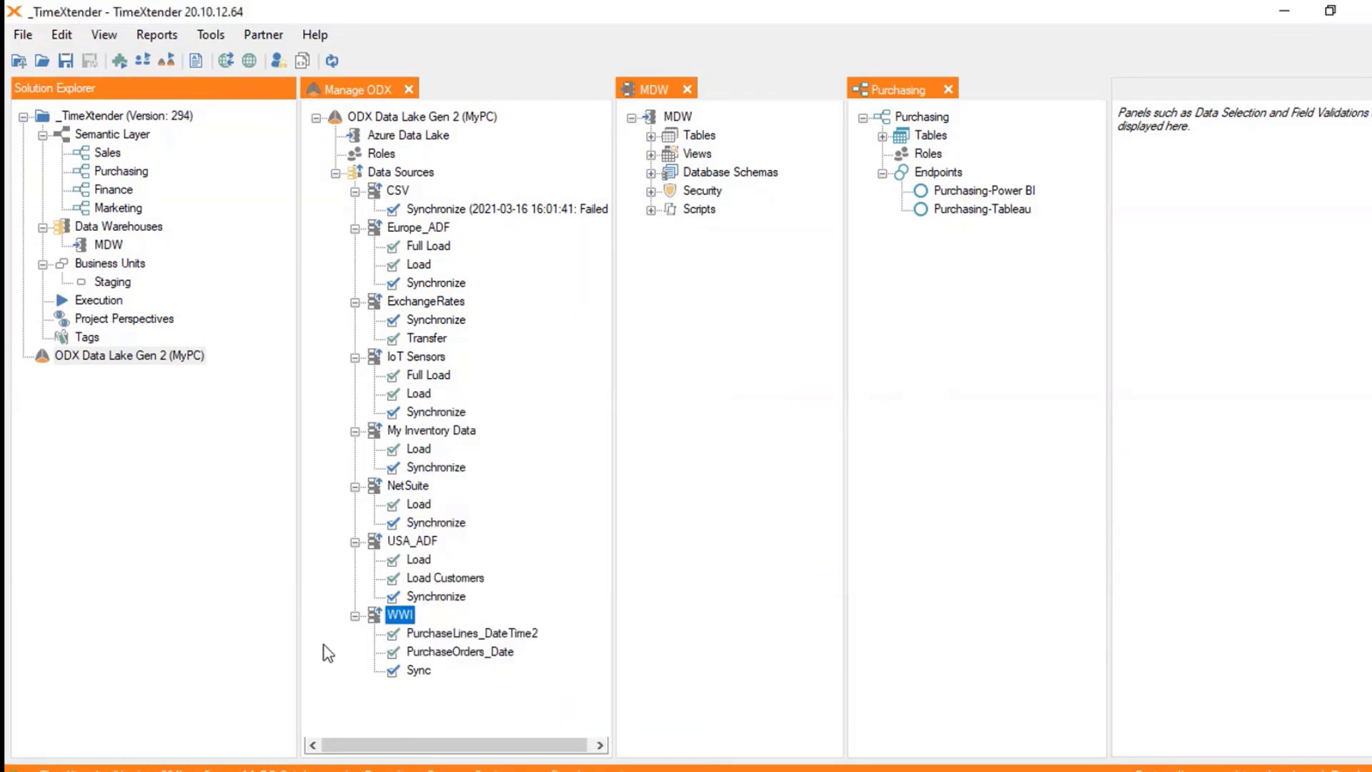
right_click(418, 599)
click(381, 619)
right_click(393, 619)
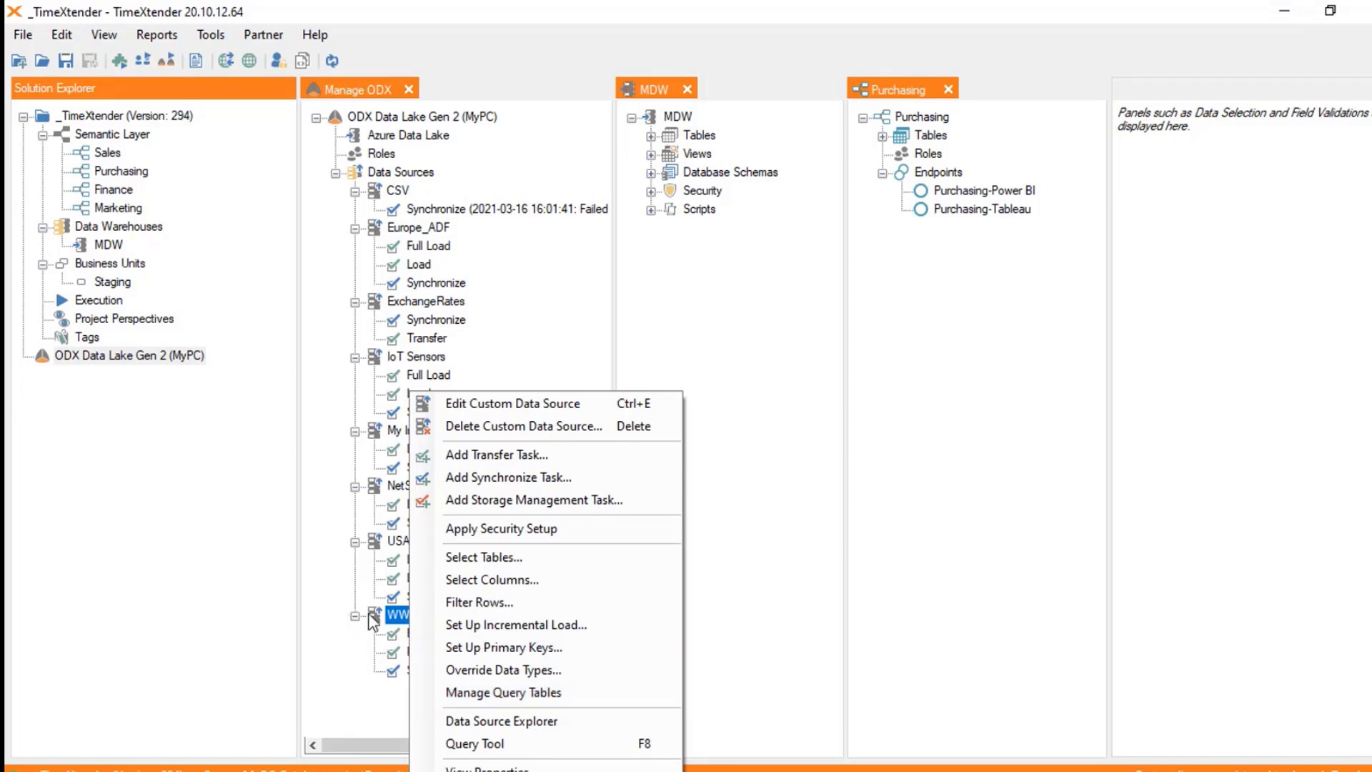
Step: Try Select Columns on WWI, dismiss the out-of-date custom data source error, then close WWI's menu
click(359, 722)
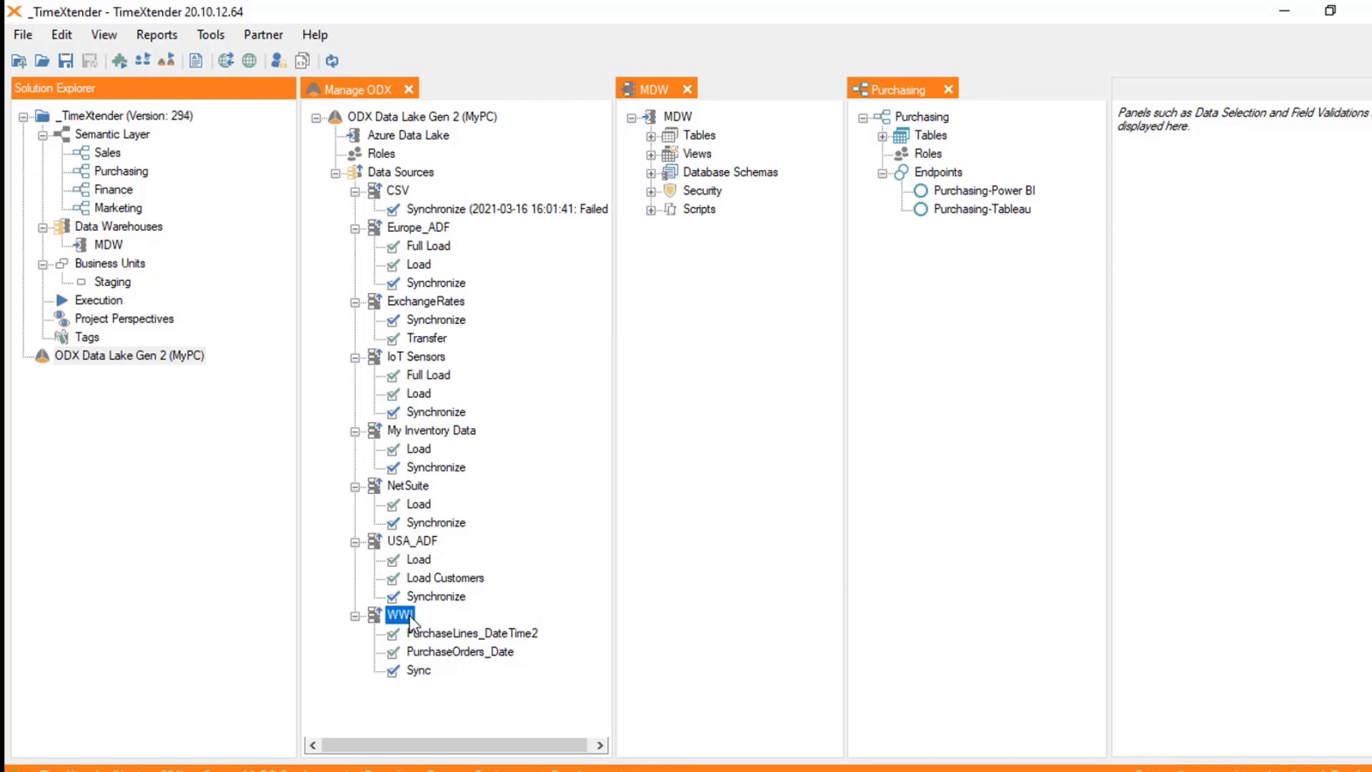
click(419, 672)
right_click(411, 616)
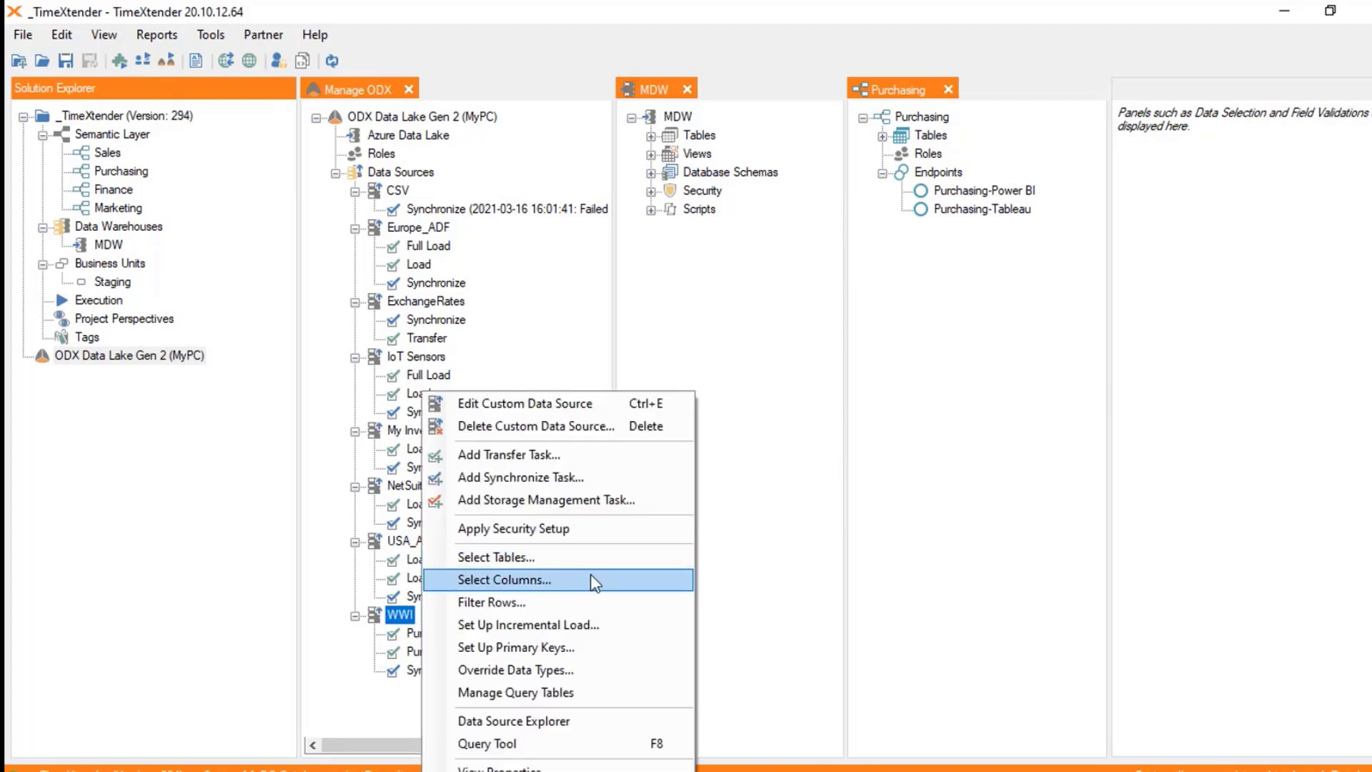
click(533, 558)
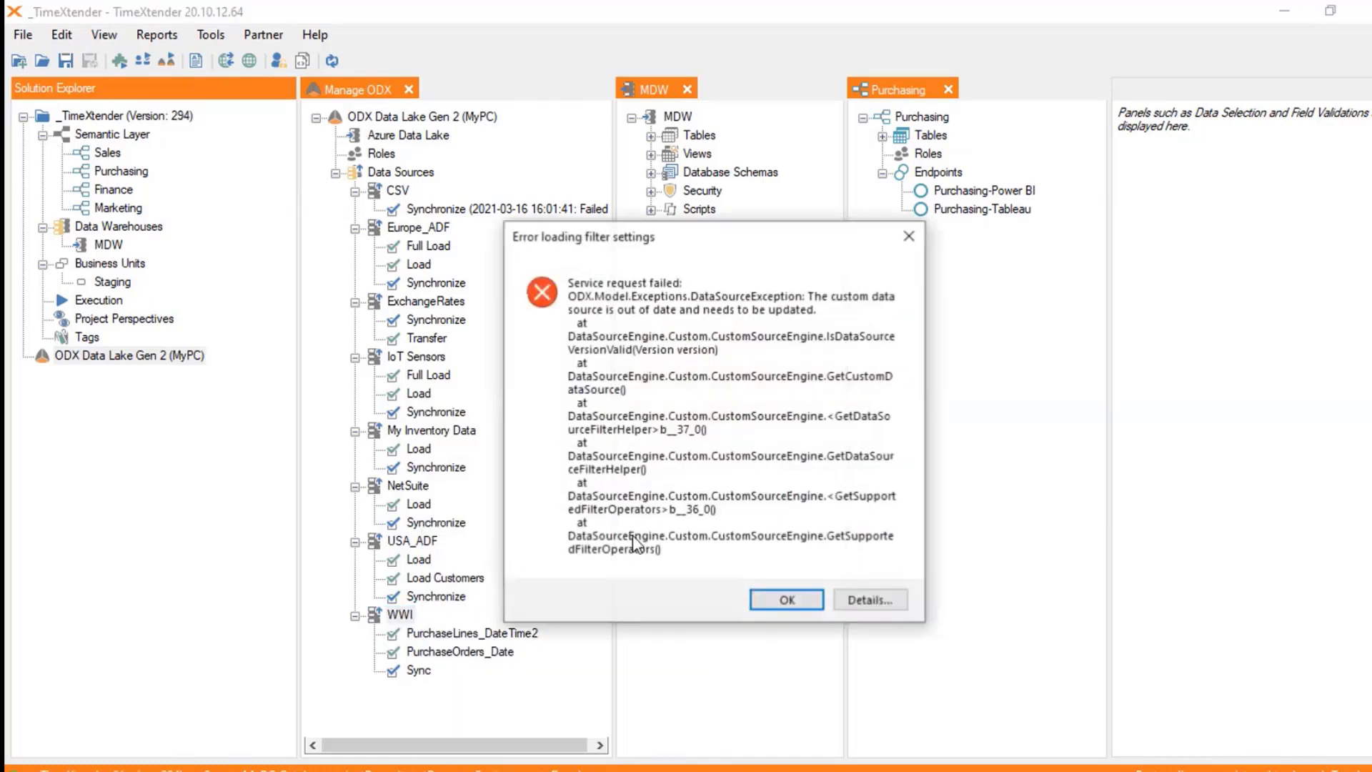
click(801, 602)
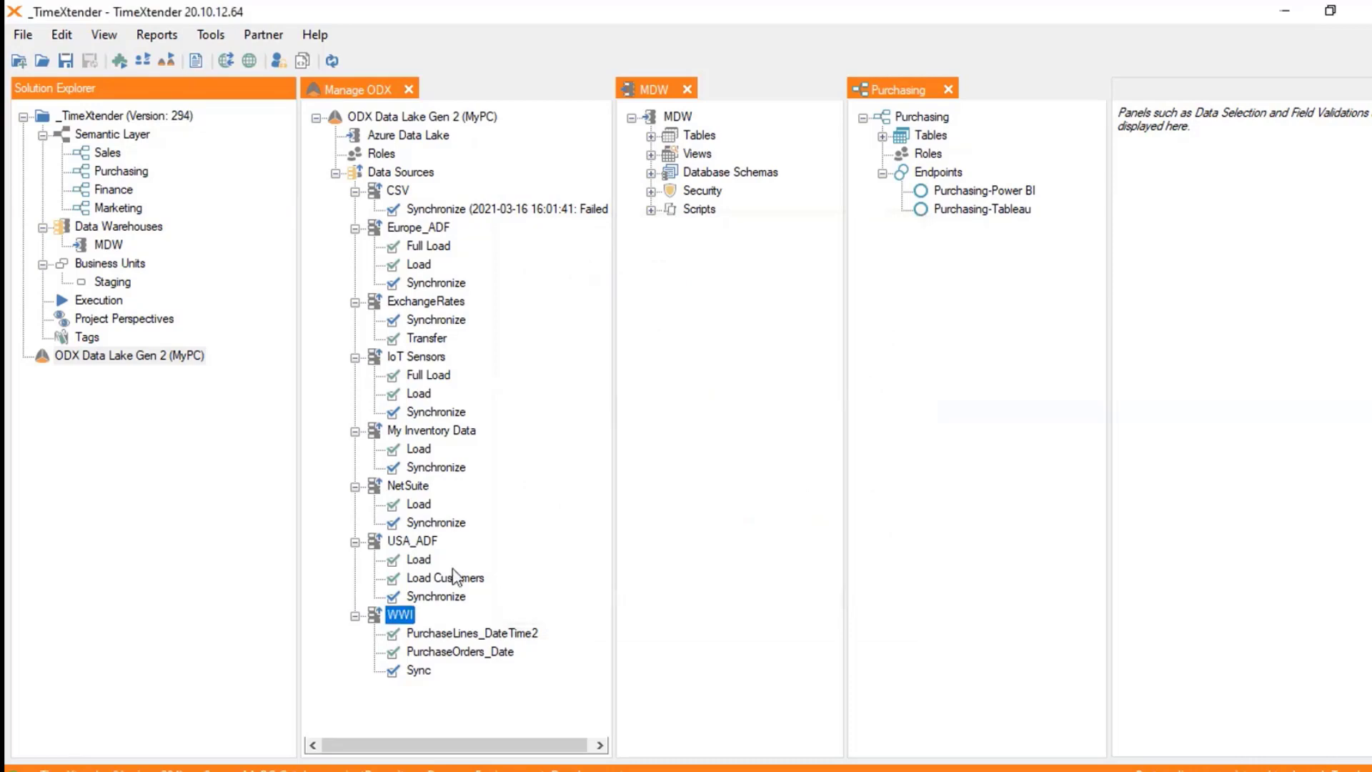
right_click(399, 619)
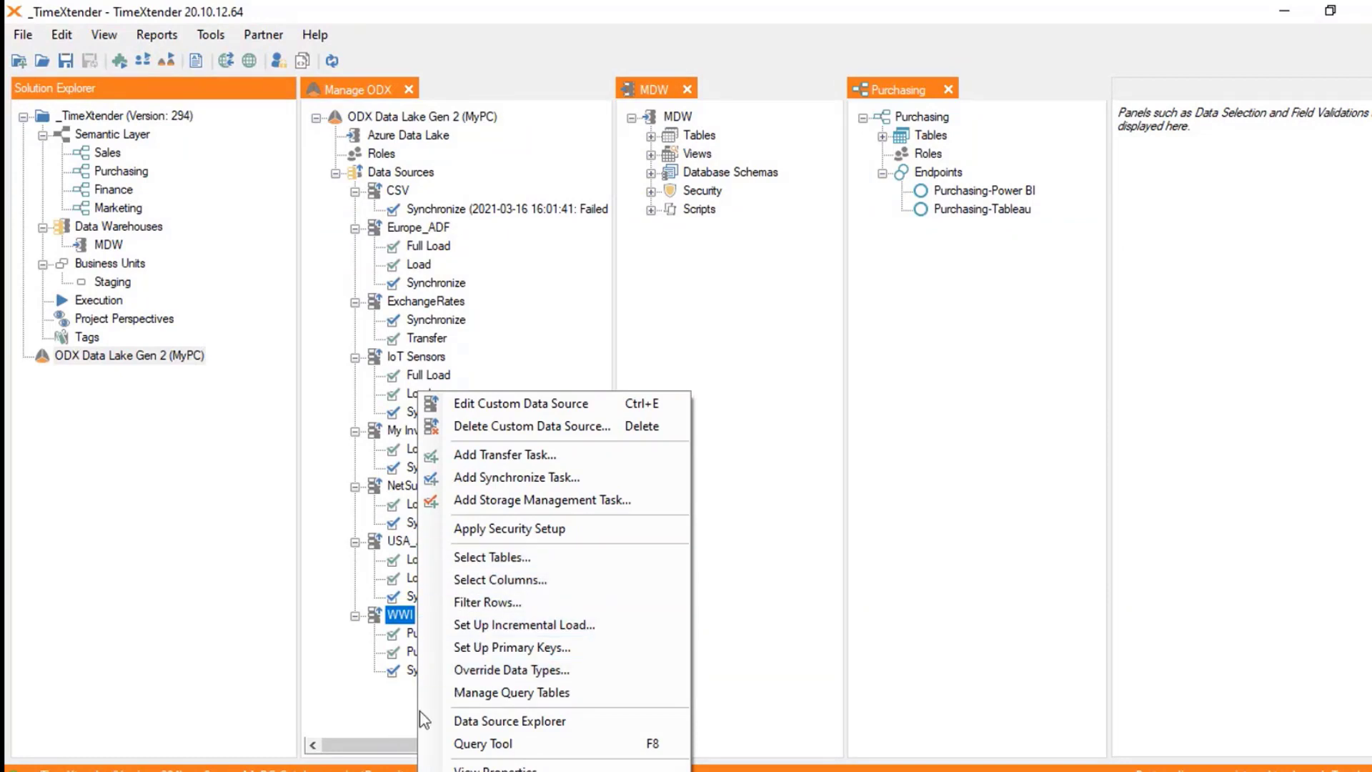
click(398, 718)
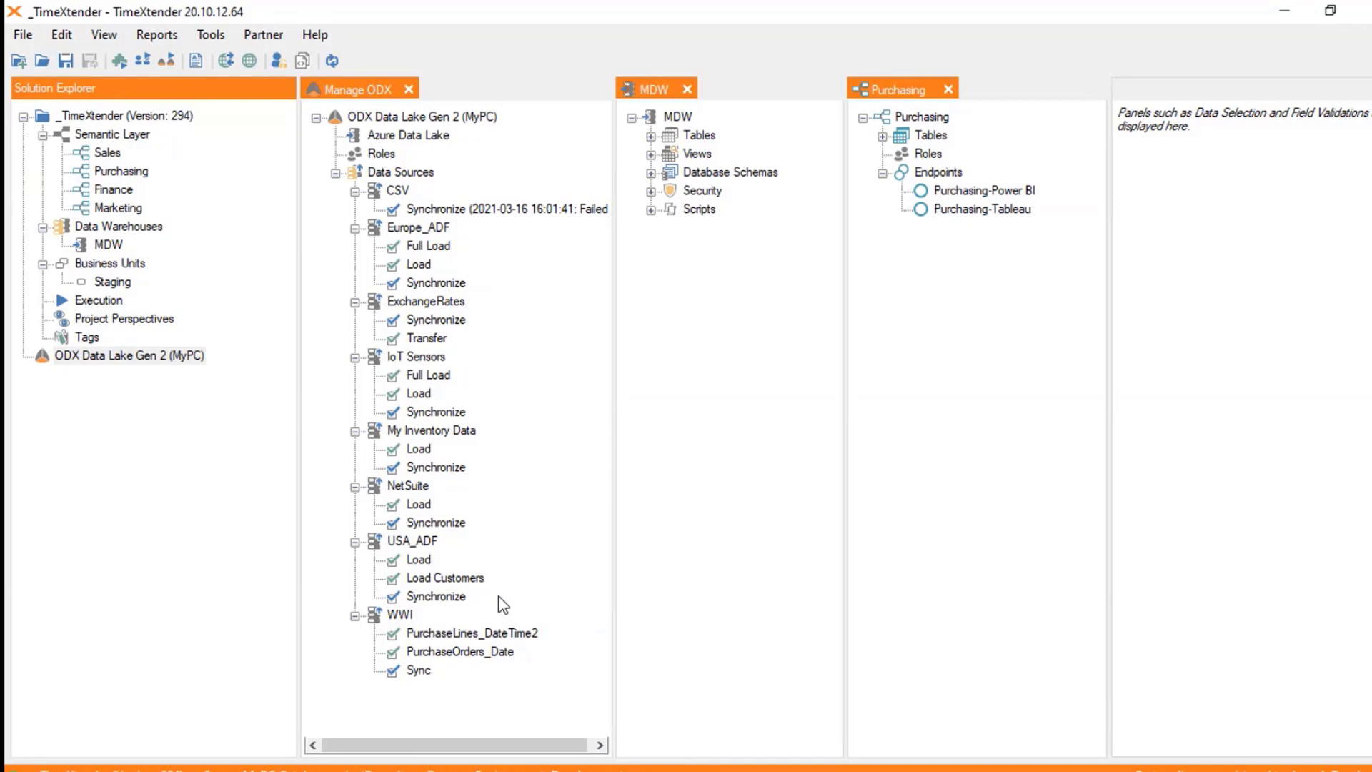
Step: Show dbo.People's fields under MDW Tables, then bring up the ODX Data Lake Gen 2 (MyPC) actions
click(651, 136)
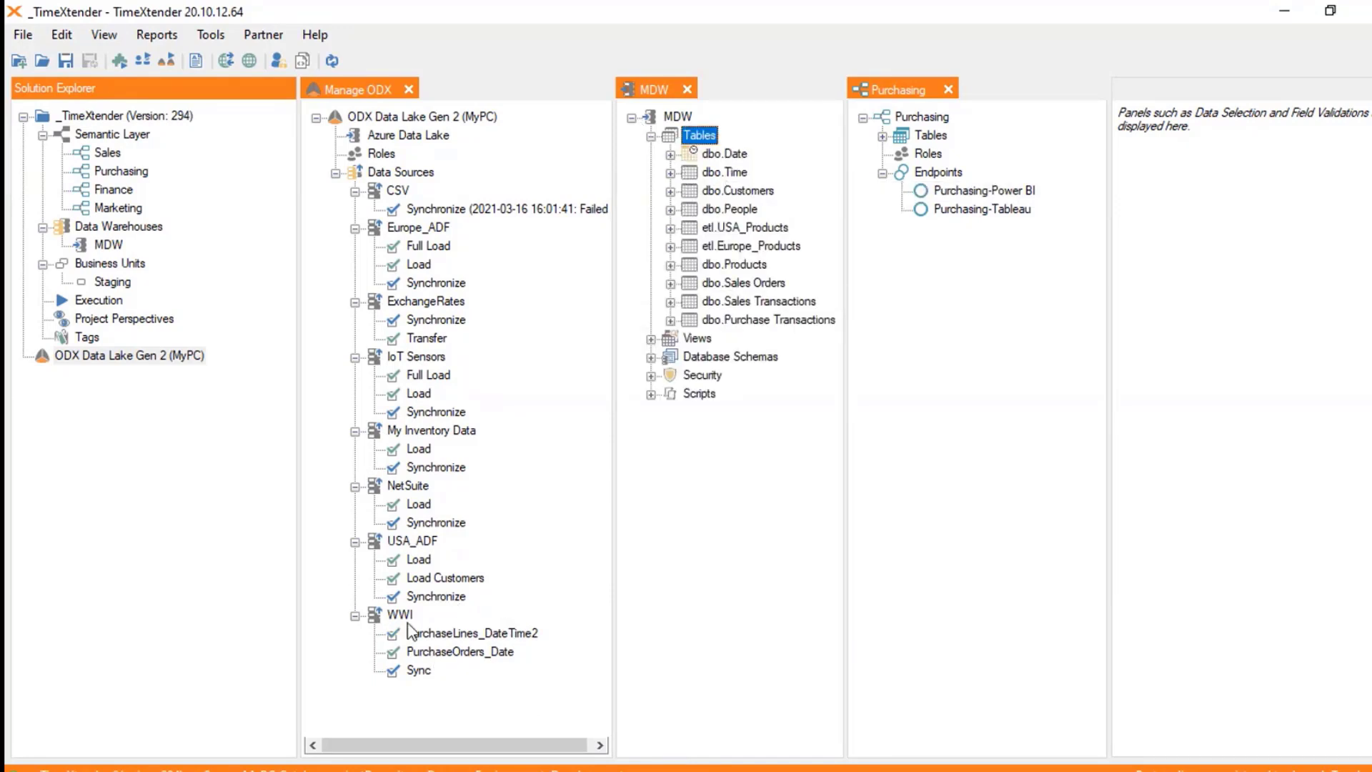
mouse_move(777, 320)
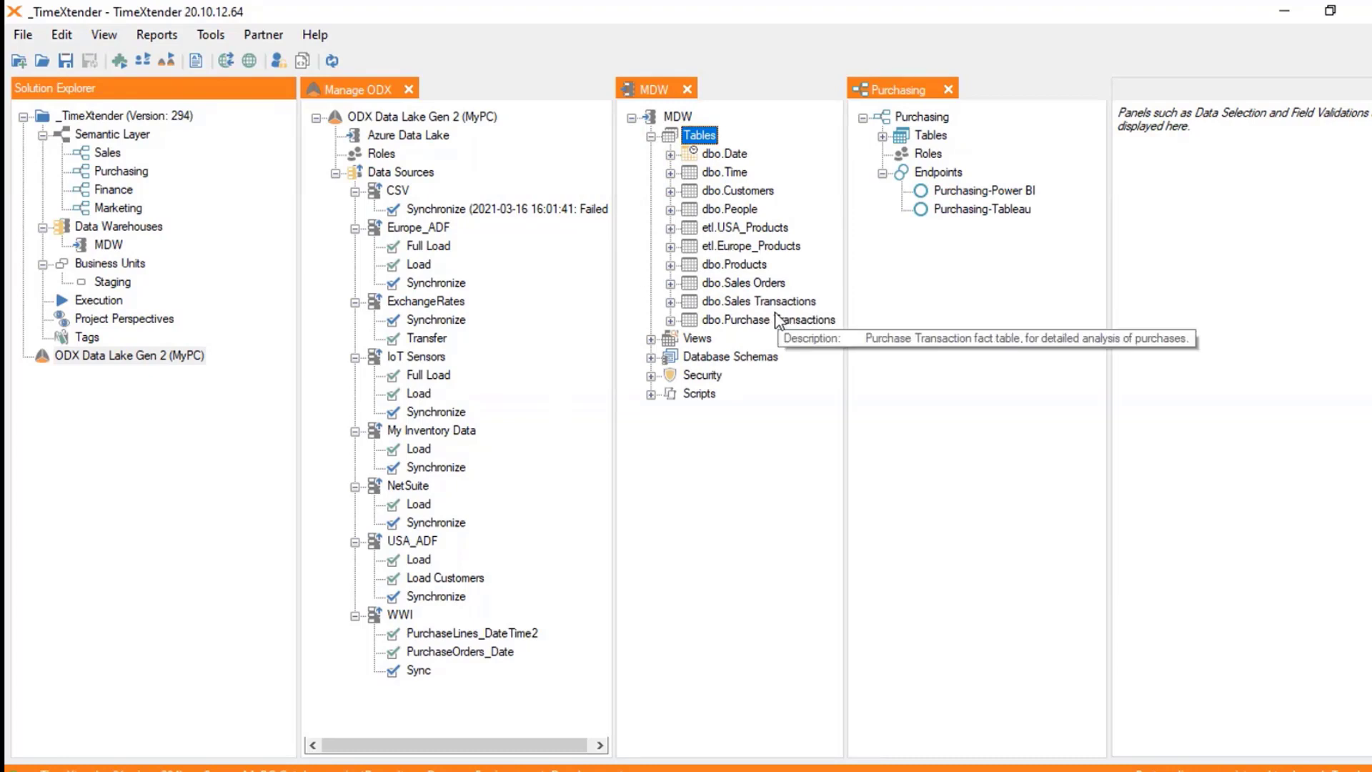
click(671, 210)
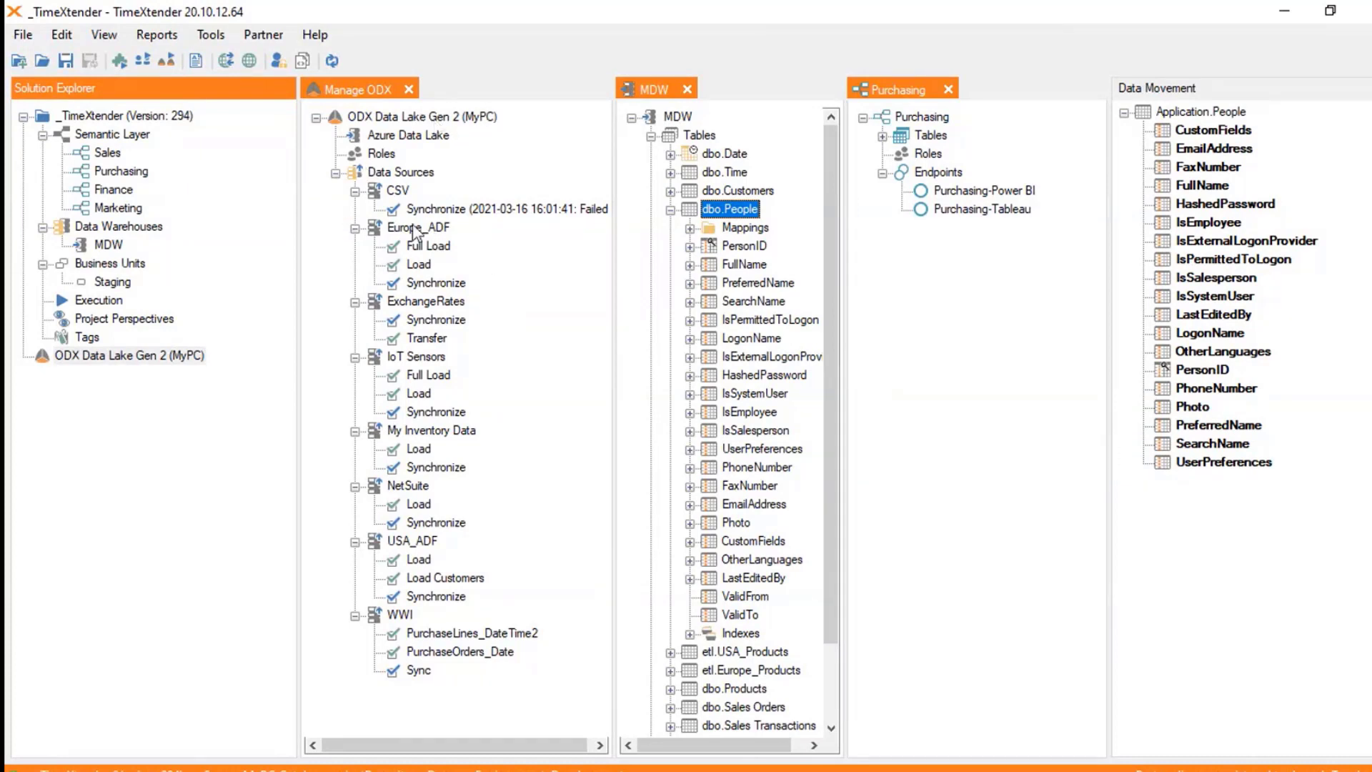
right_click(446, 120)
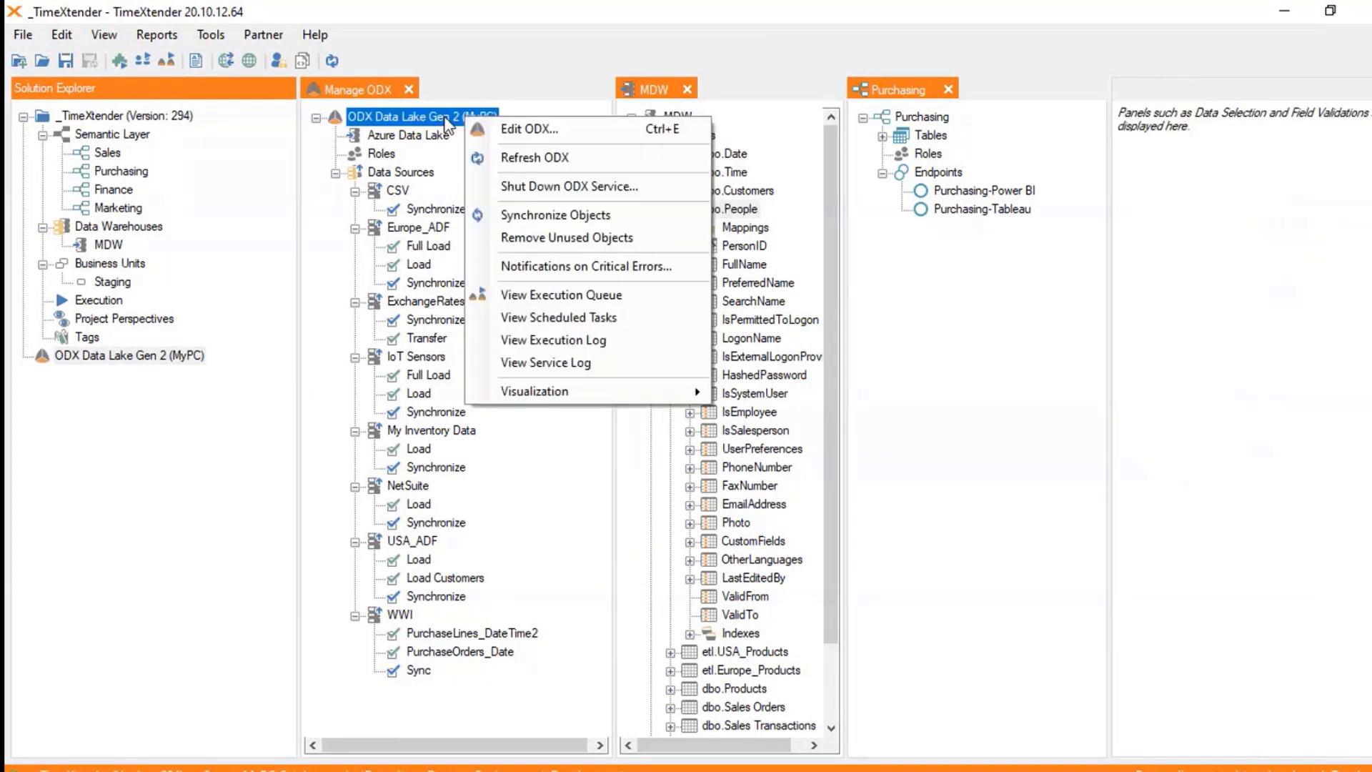